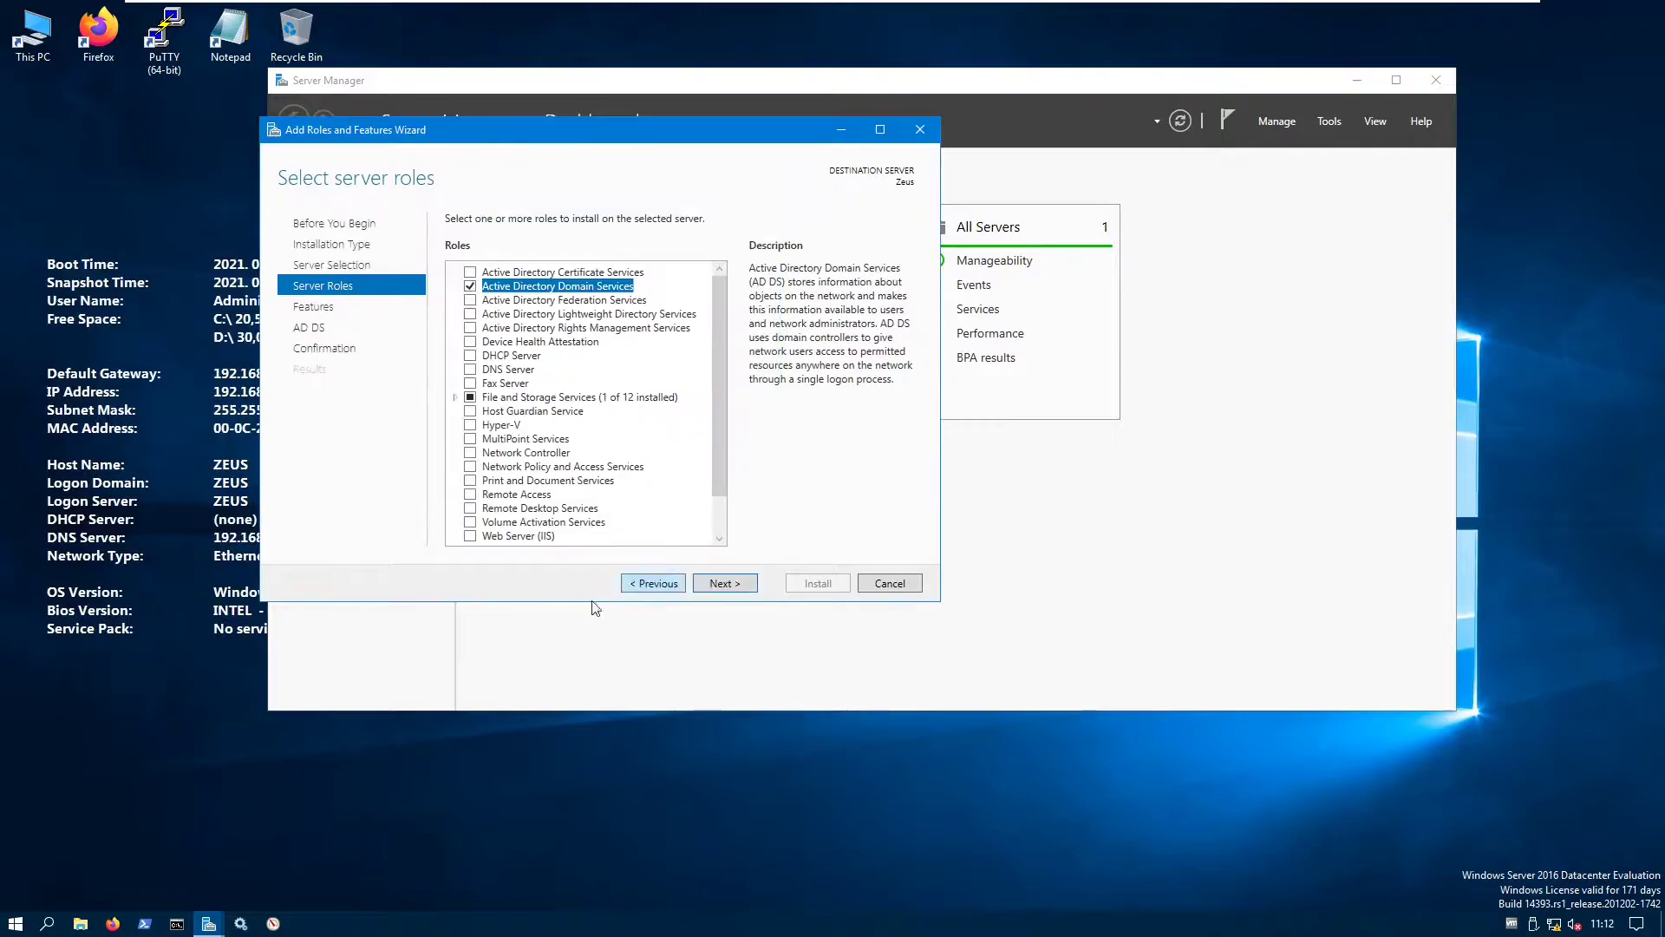
- Install the AD DS role and its management tools, allowing automatic restarts
{"action": "left_click", "coordinate": [725, 583]}
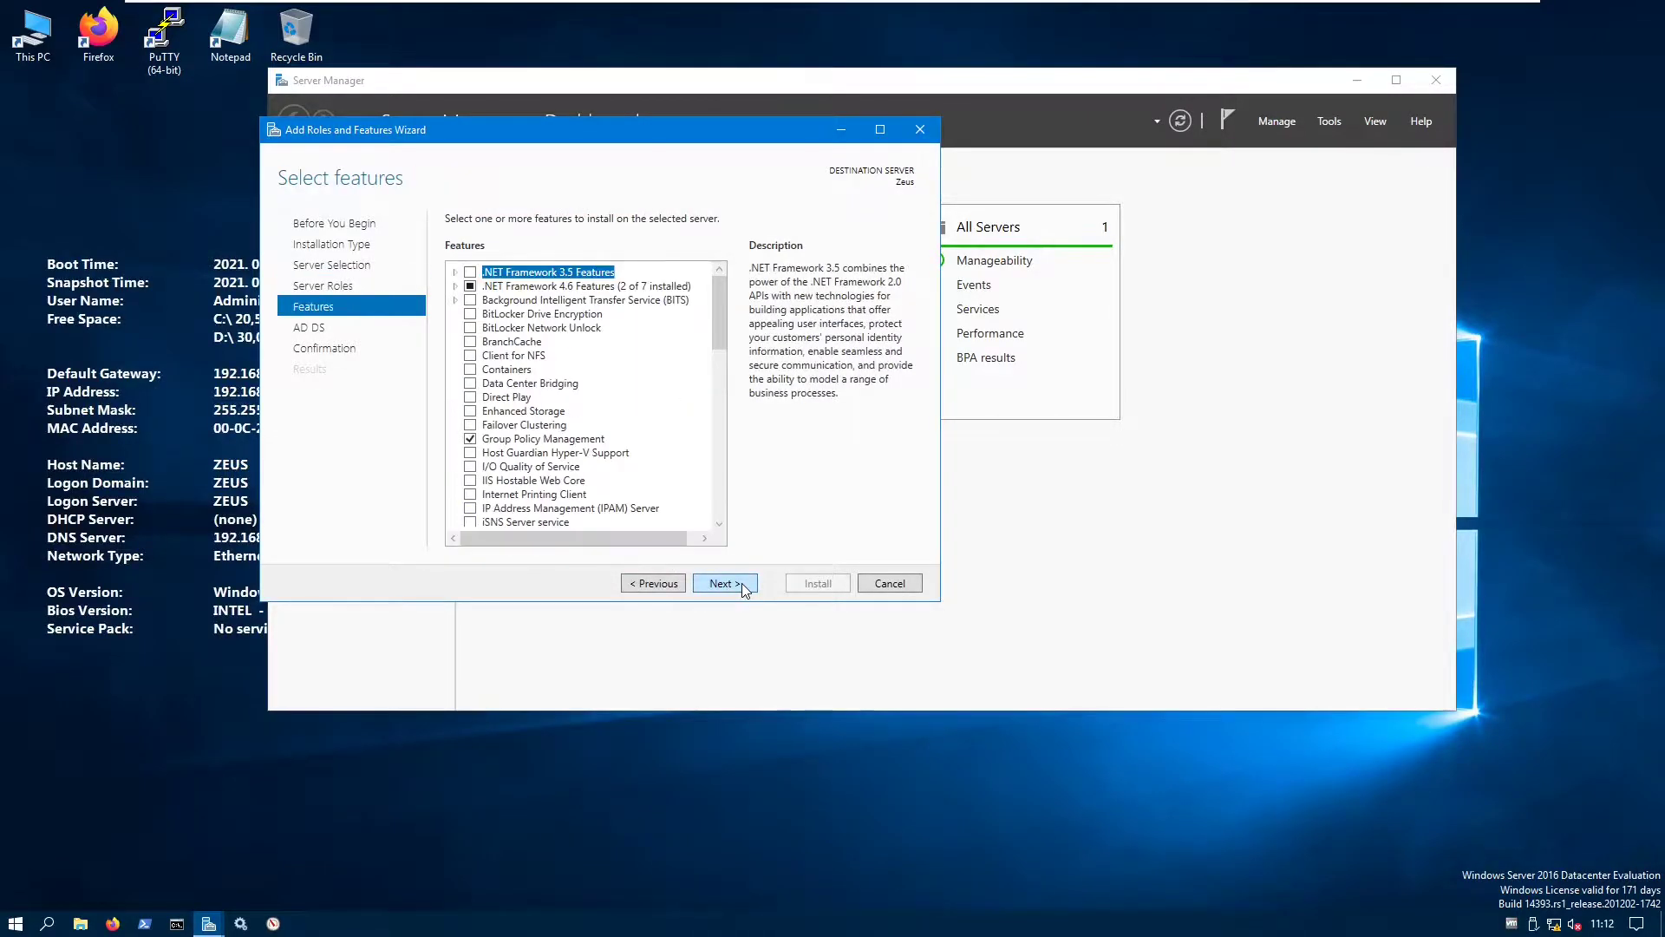
{"action": "scroll", "coordinate": [657, 520], "scroll_direction": "down", "scroll_amount": 5}
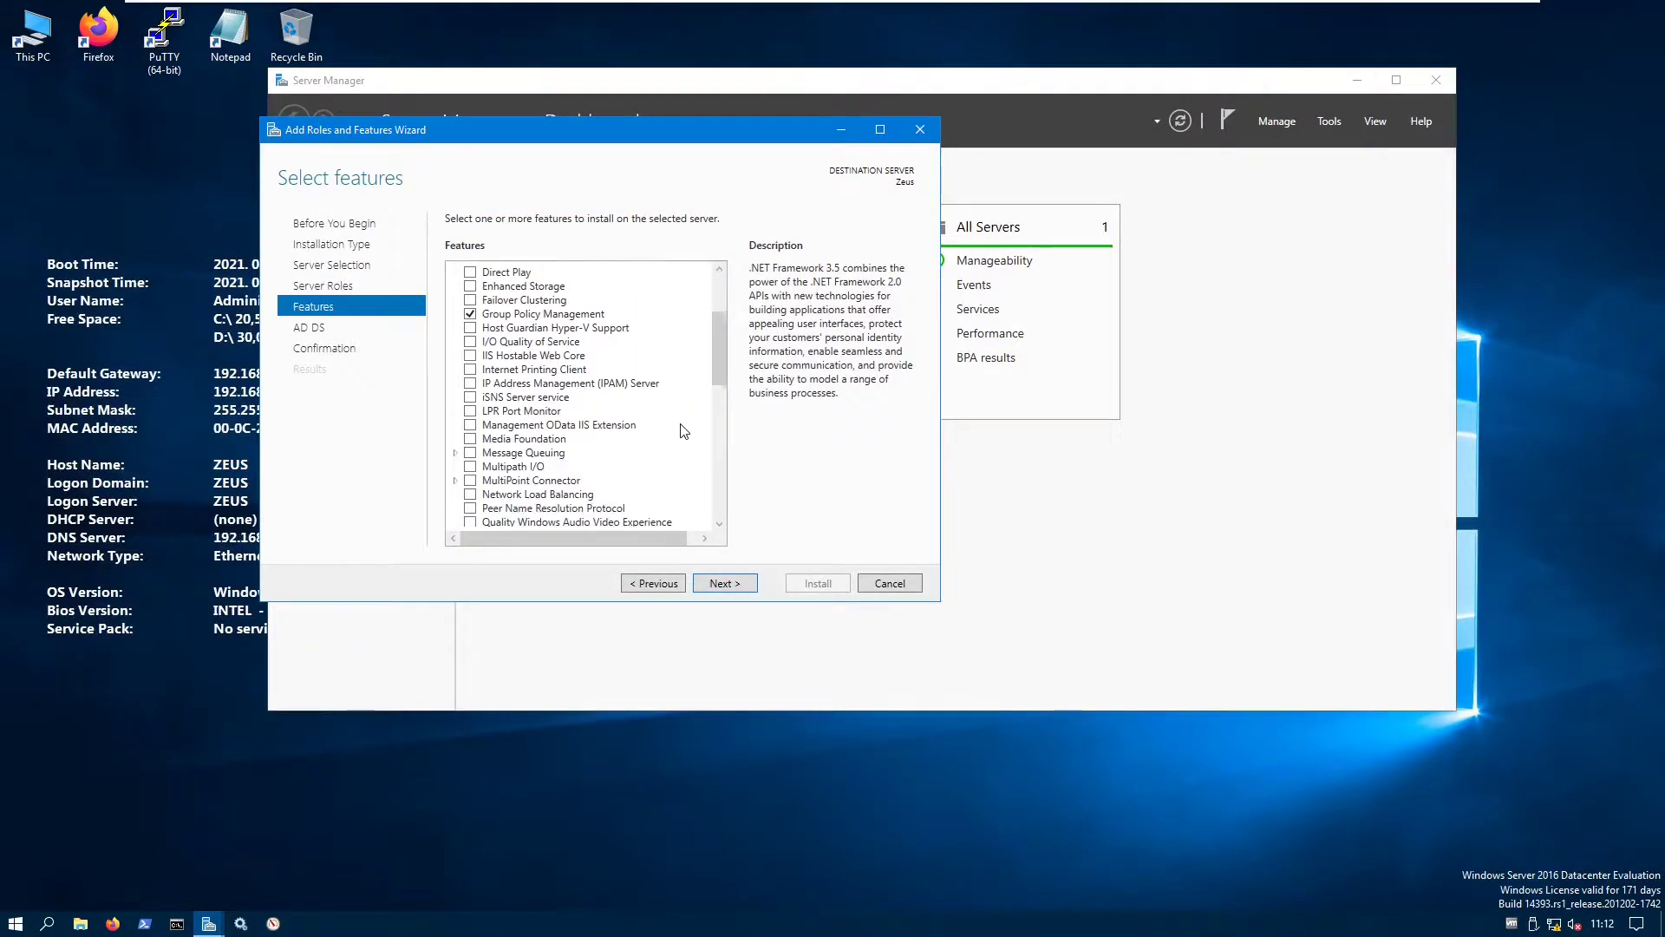
{"action": "left_click", "coordinate": [738, 584]}
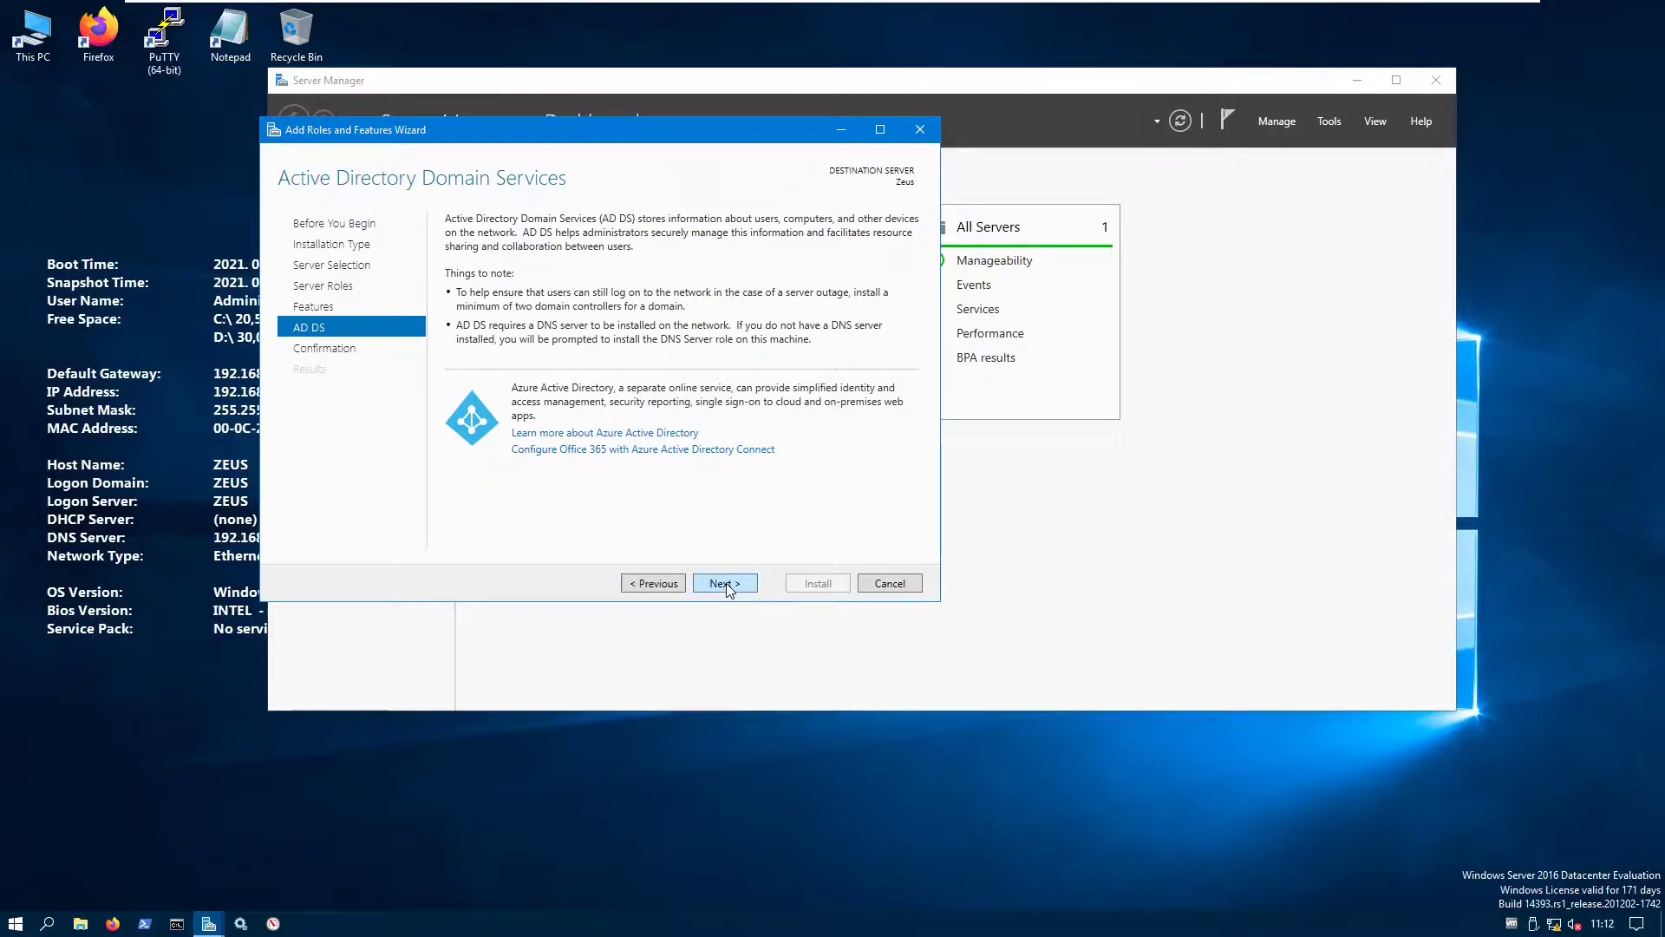
{"action": "left_click", "coordinate": [726, 584]}
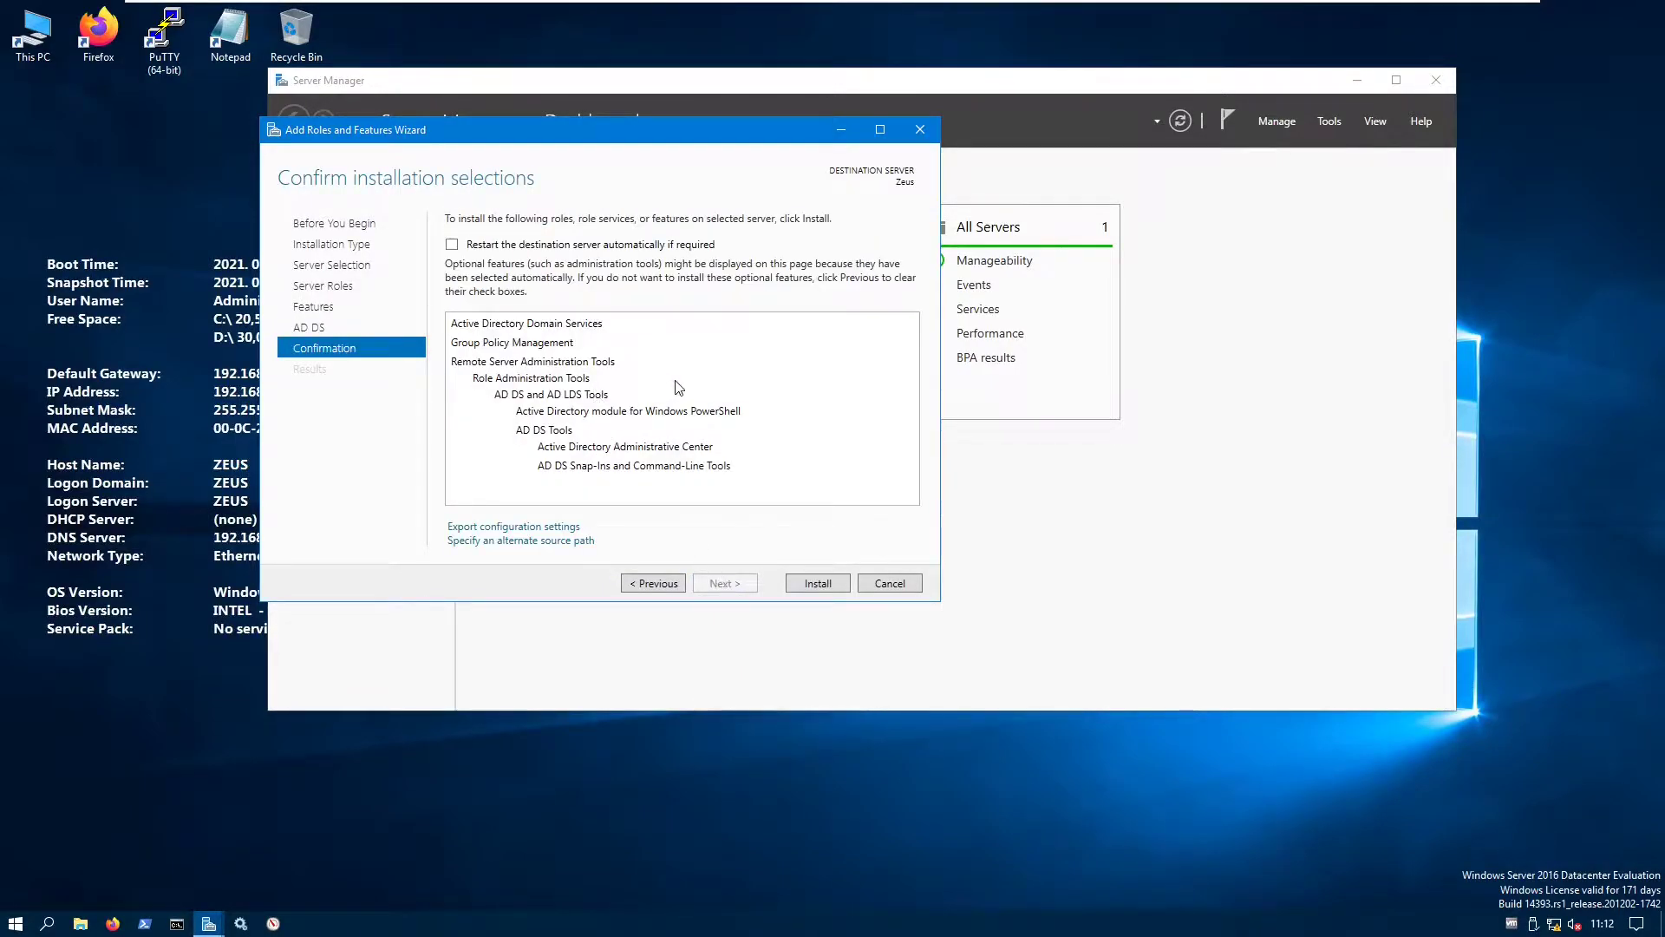
{"action": "left_click", "coordinate": [565, 246]}
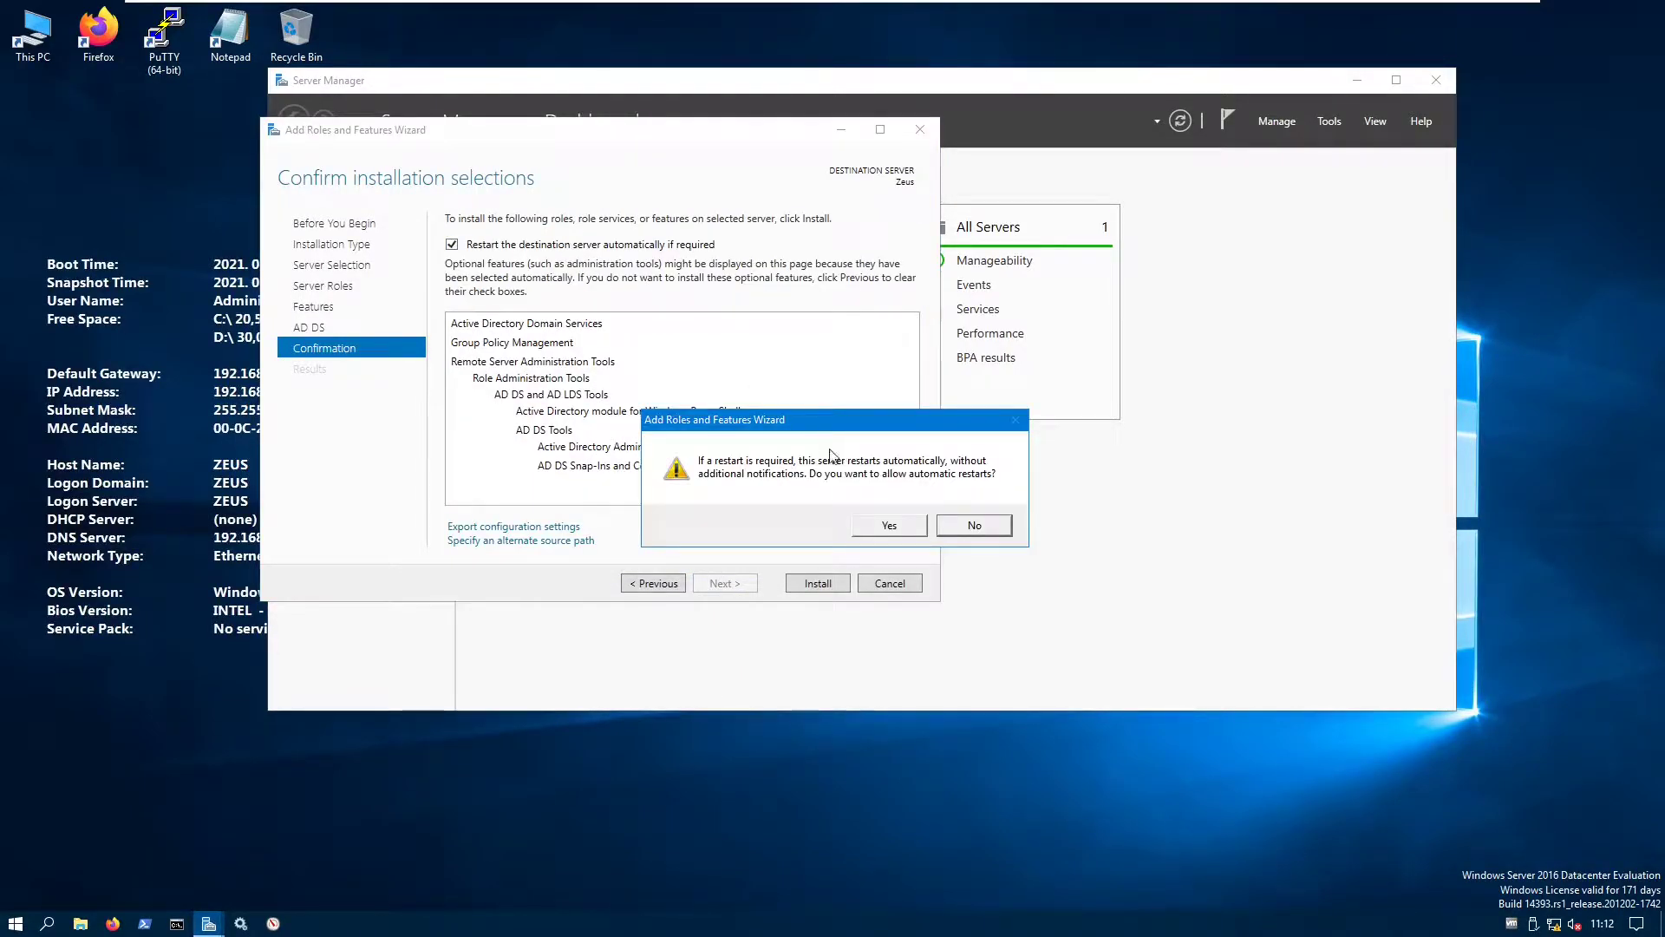
{"action": "left_click", "coordinate": [906, 531]}
{"action": "left_click", "coordinate": [815, 583]}
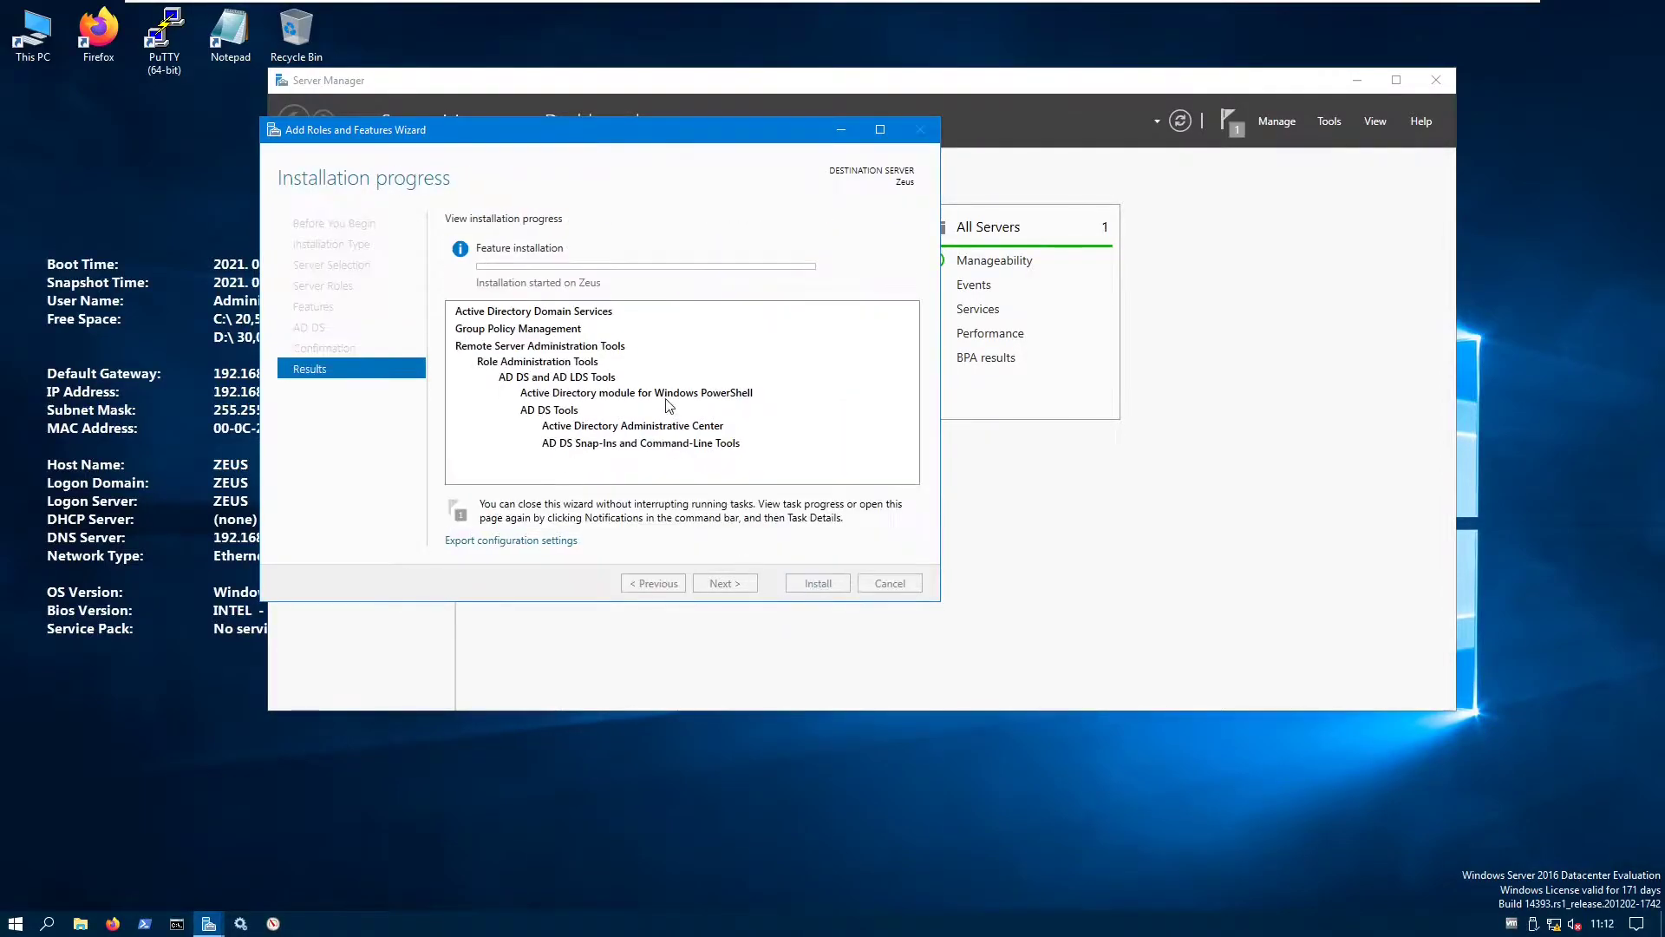
- Move the wizard aside and wait until AD DS installation succeeds on Zeus
{"action": "left_click_drag", "start_coordinate": [533, 138], "coordinate": [772, 205]}
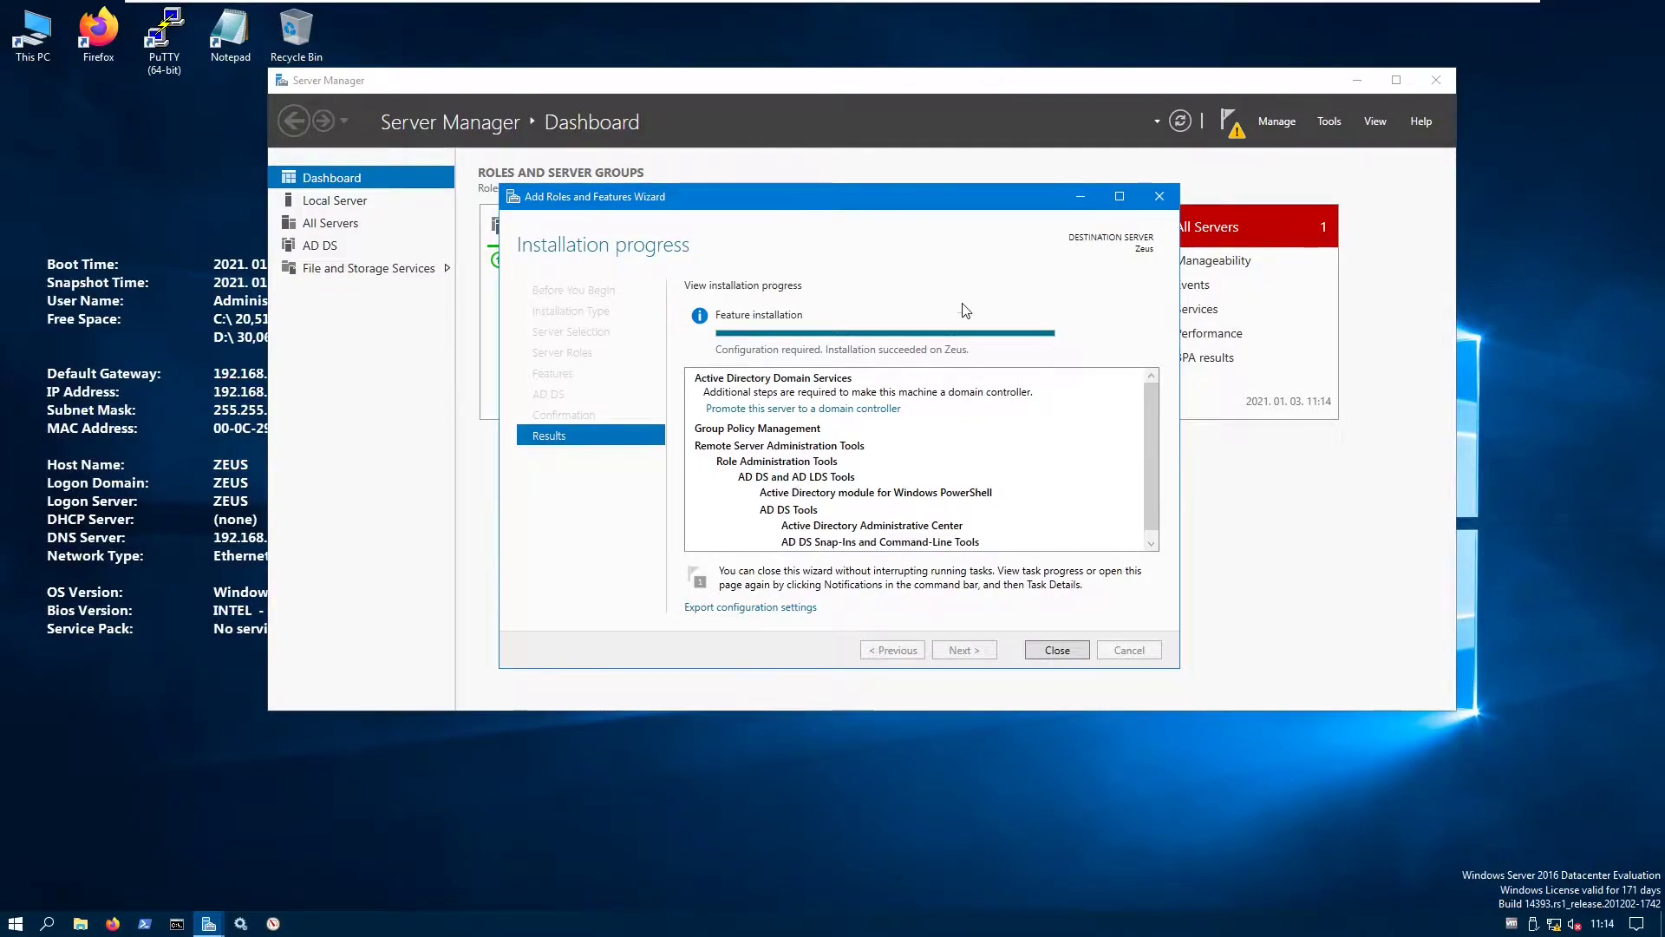
- Promote the server as a new forest with root domain name lab.local
{"action": "left_click", "coordinate": [853, 415]}
{"action": "left_click_drag", "start_coordinate": [441, 110], "coordinate": [578, 179]}
{"action": "left_click", "coordinate": [494, 330]}
{"action": "left_click", "coordinate": [607, 384]}
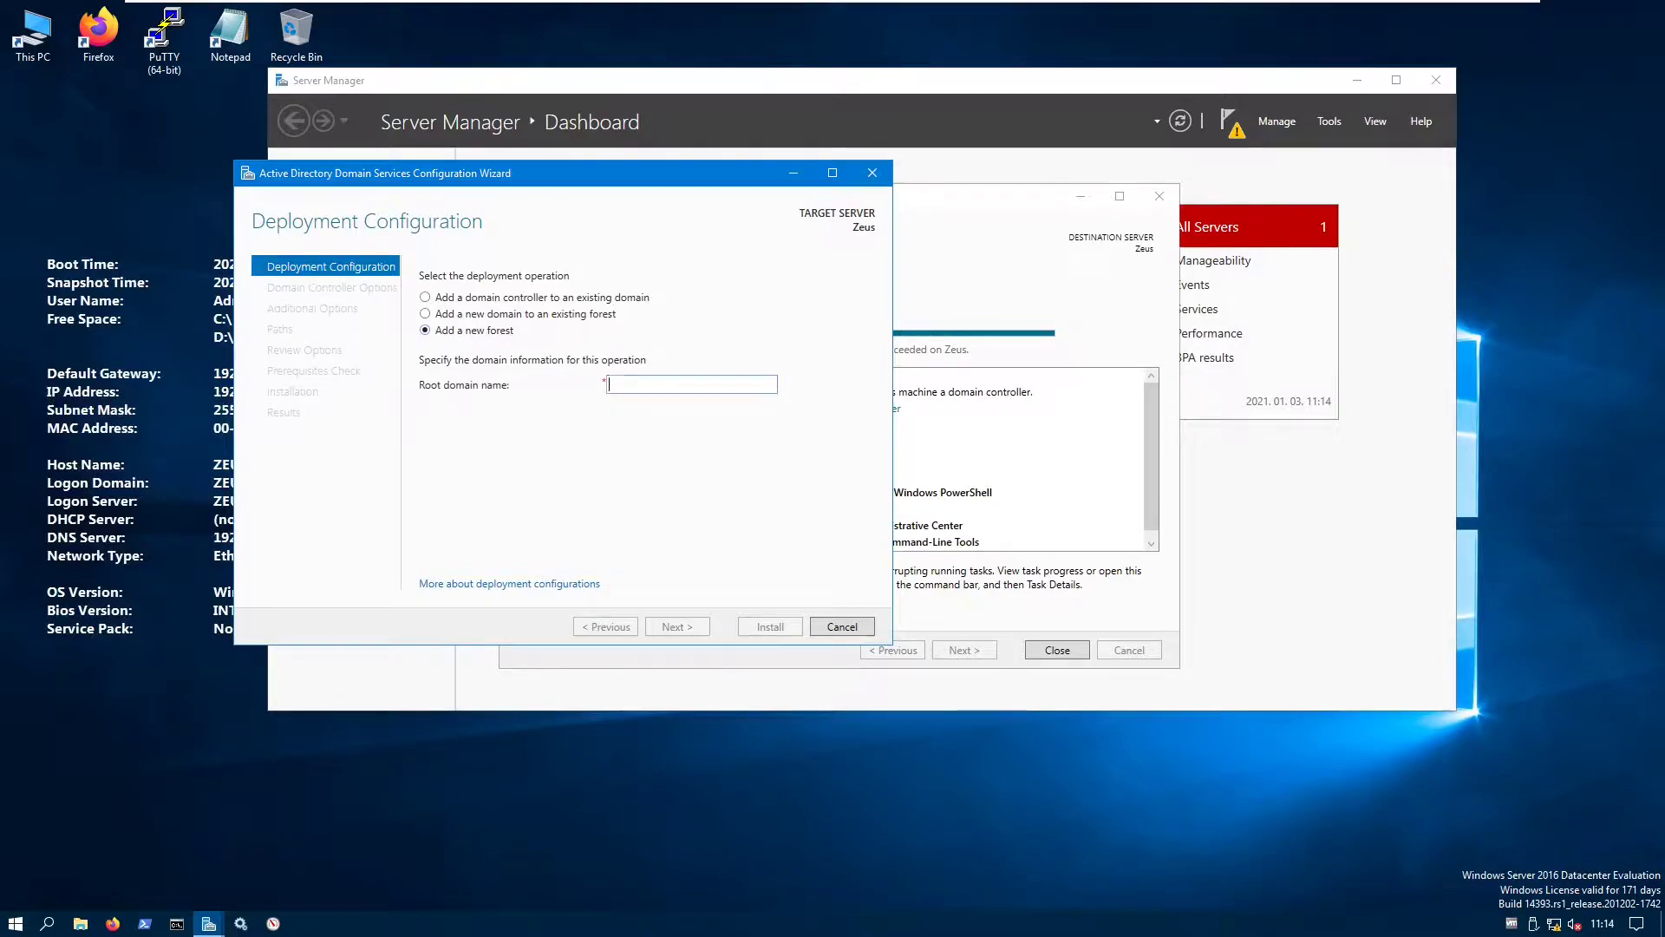
{"action": "type", "text": "lab.local"}
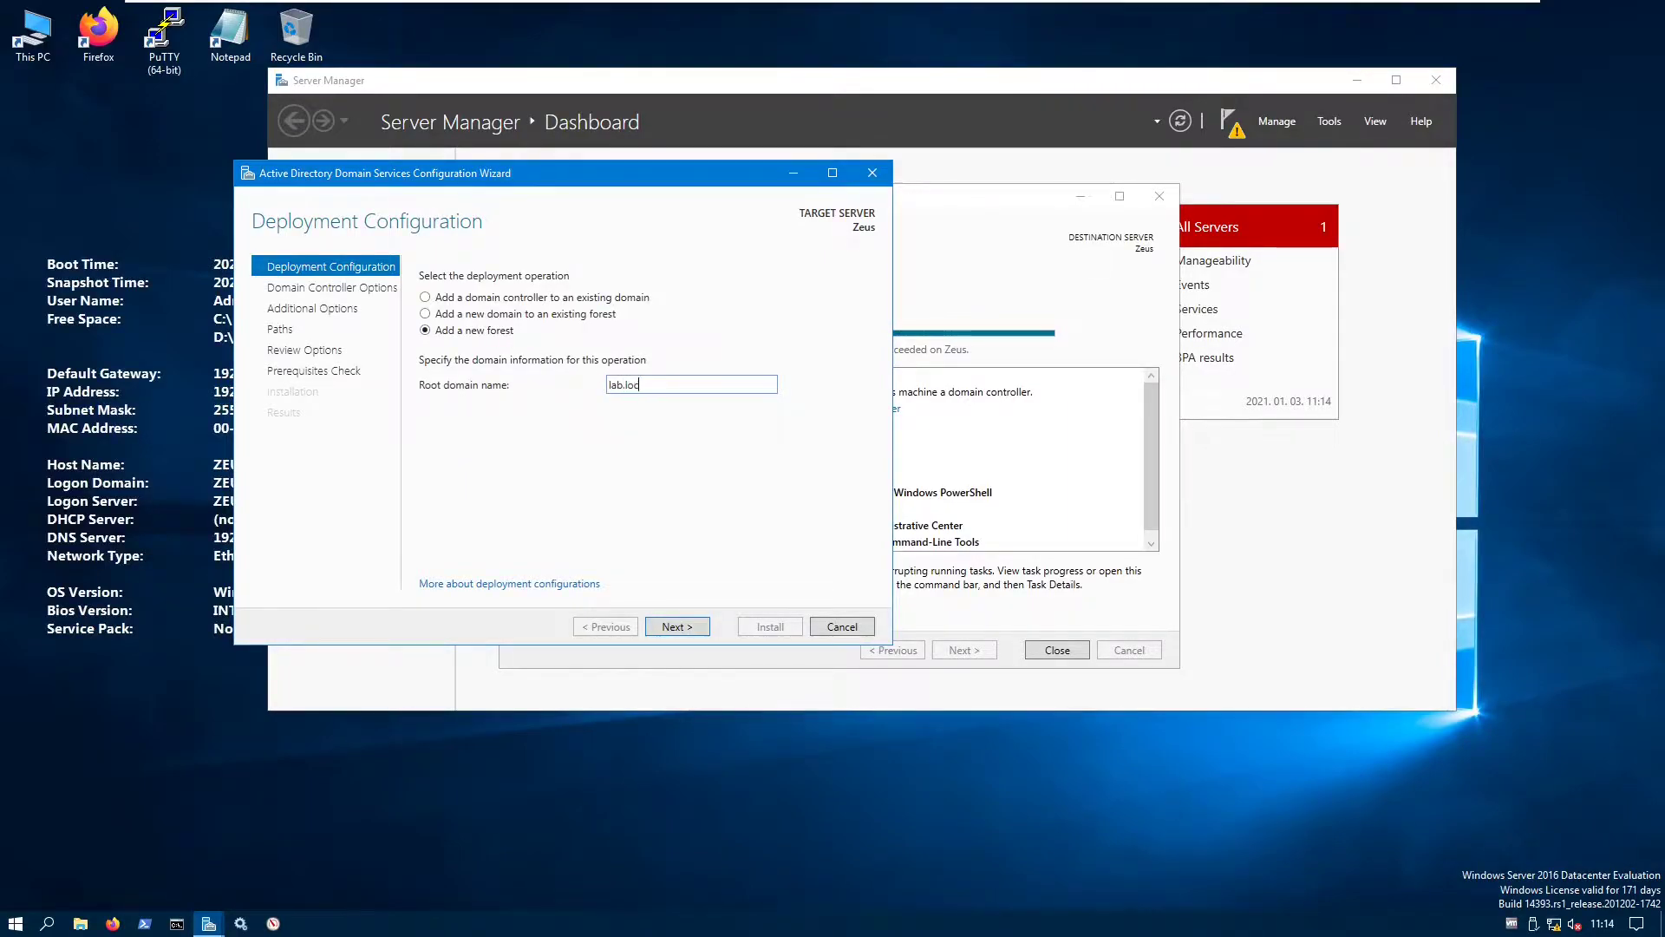
{"action": "left_click", "coordinate": [676, 627]}
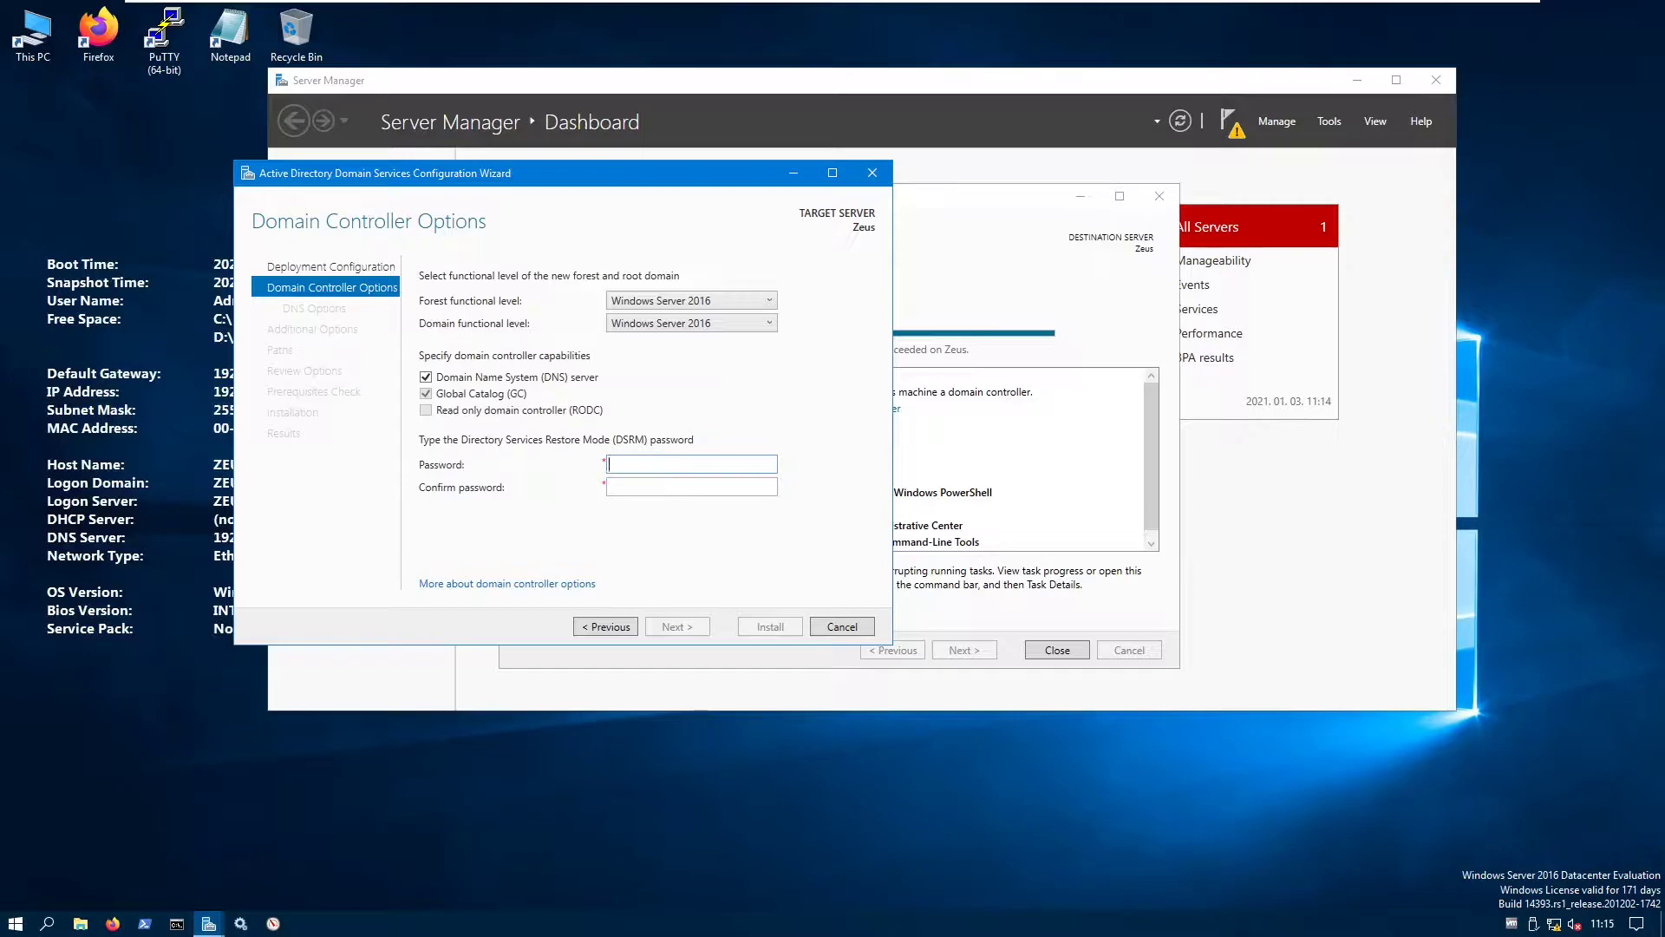
- Enter and confirm the Directory Services Restore Mode password
{"action": "type", "text": "*"}
{"action": "left_click", "coordinate": [691, 487]}
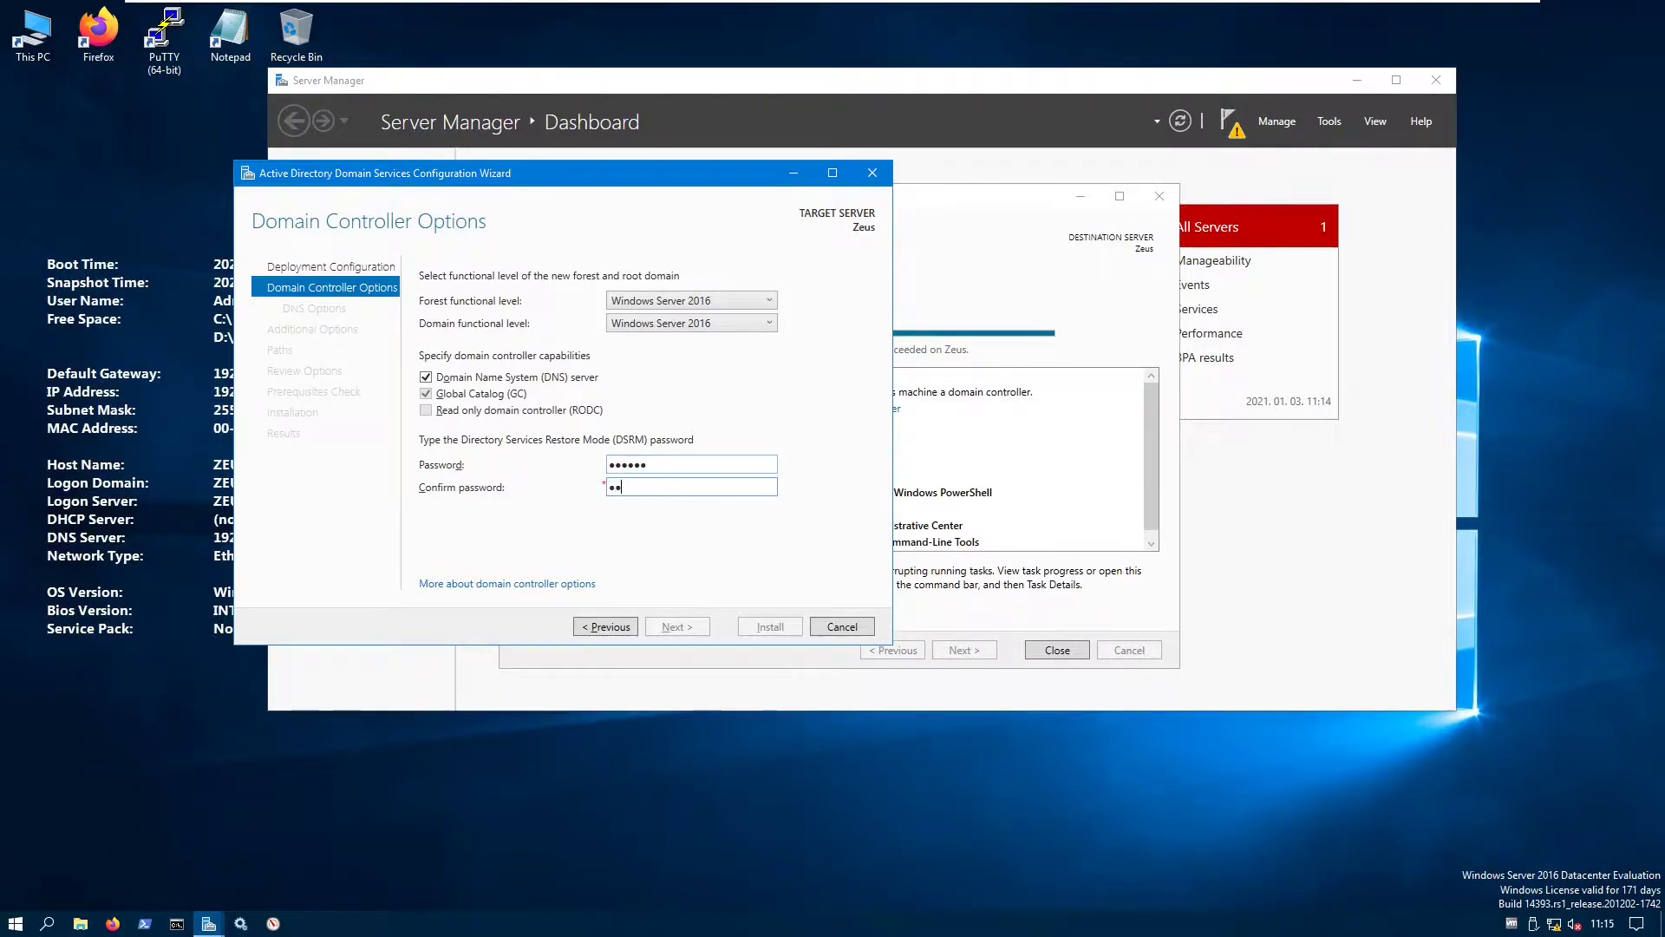
{"action": "type", "text": "******"}
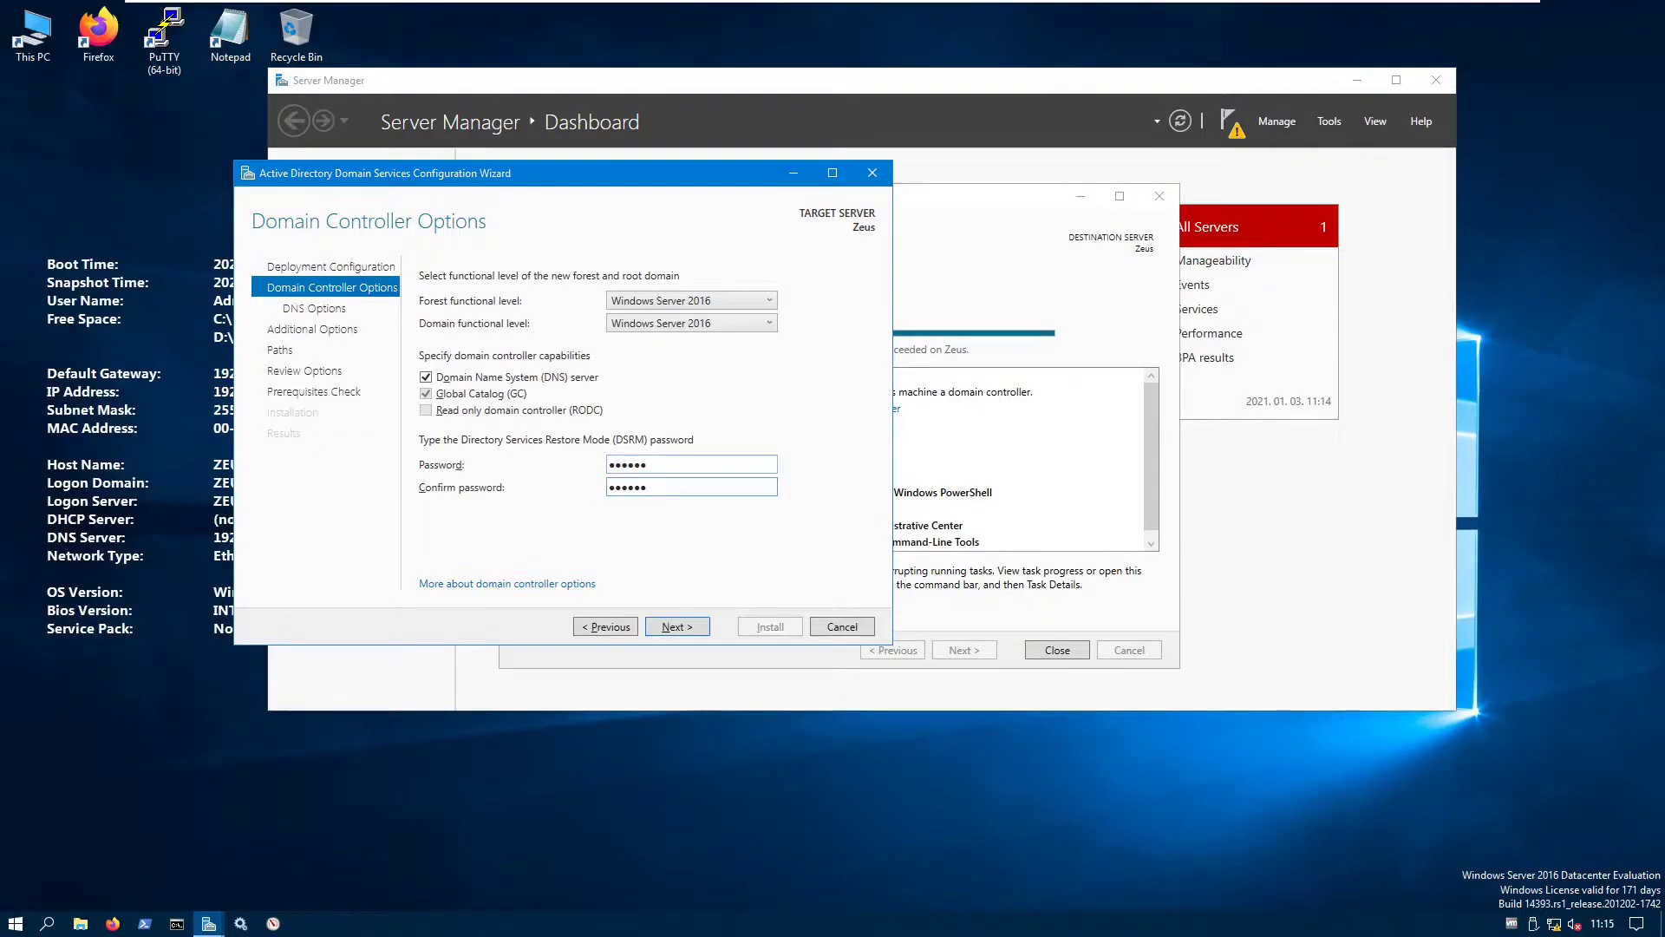
{"action": "left_click", "coordinate": [694, 627]}
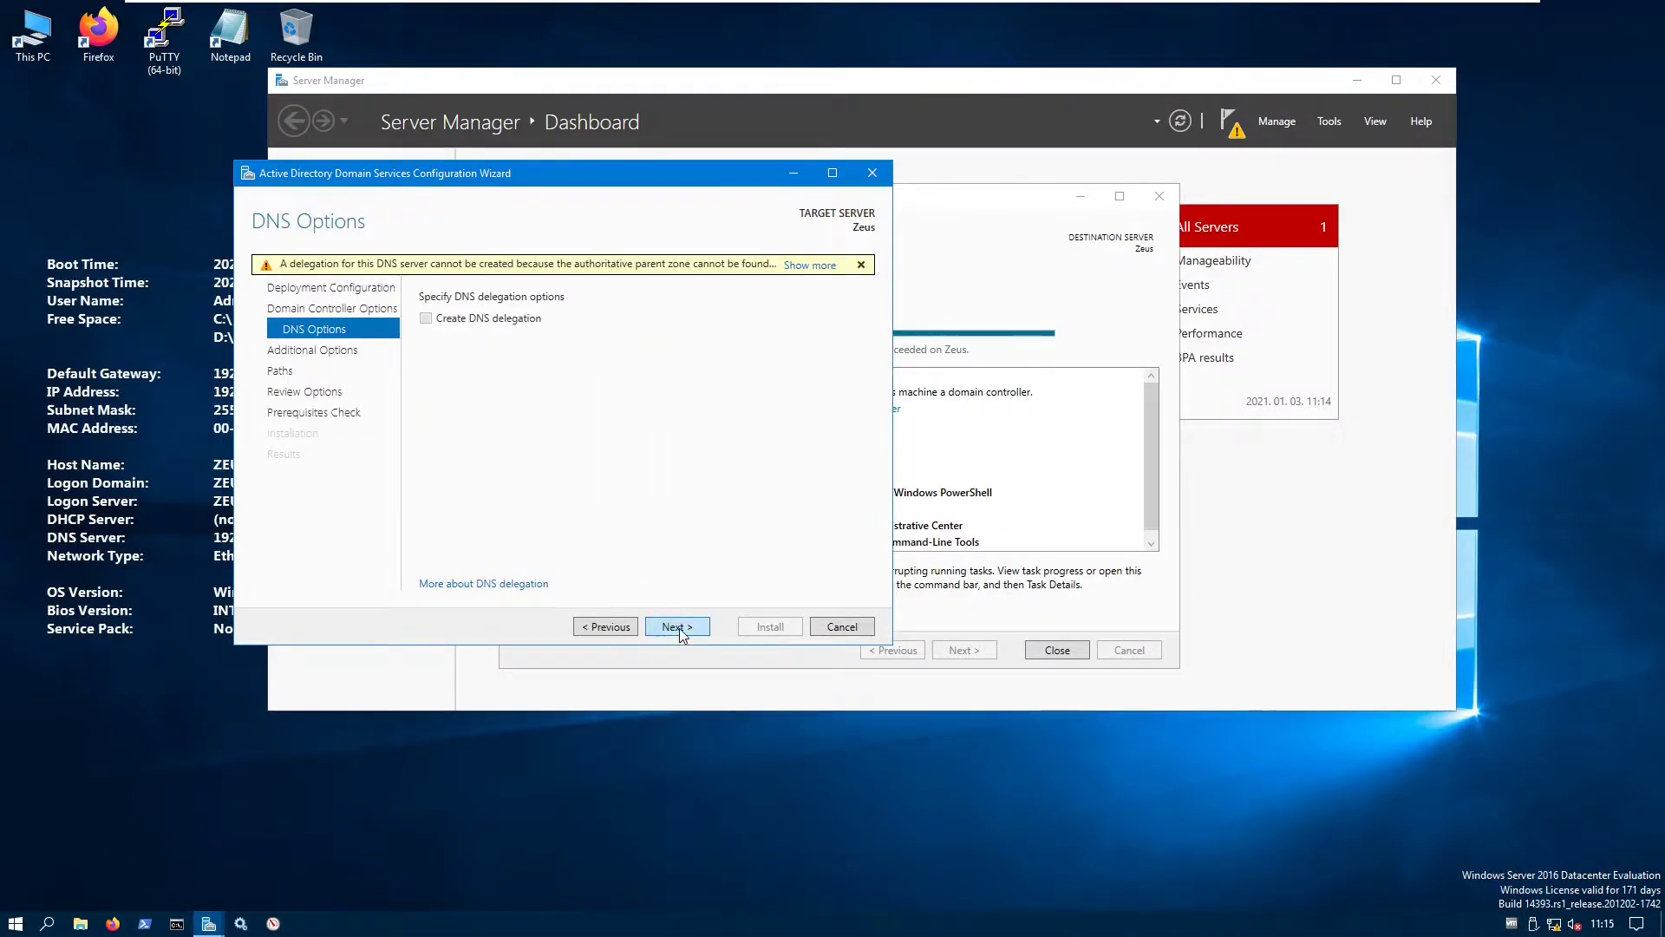
- Skip DNS delegation and accept NetBIOS name LAB and the default NTDS and SYSVOL paths
{"action": "left_click", "coordinate": [677, 627]}
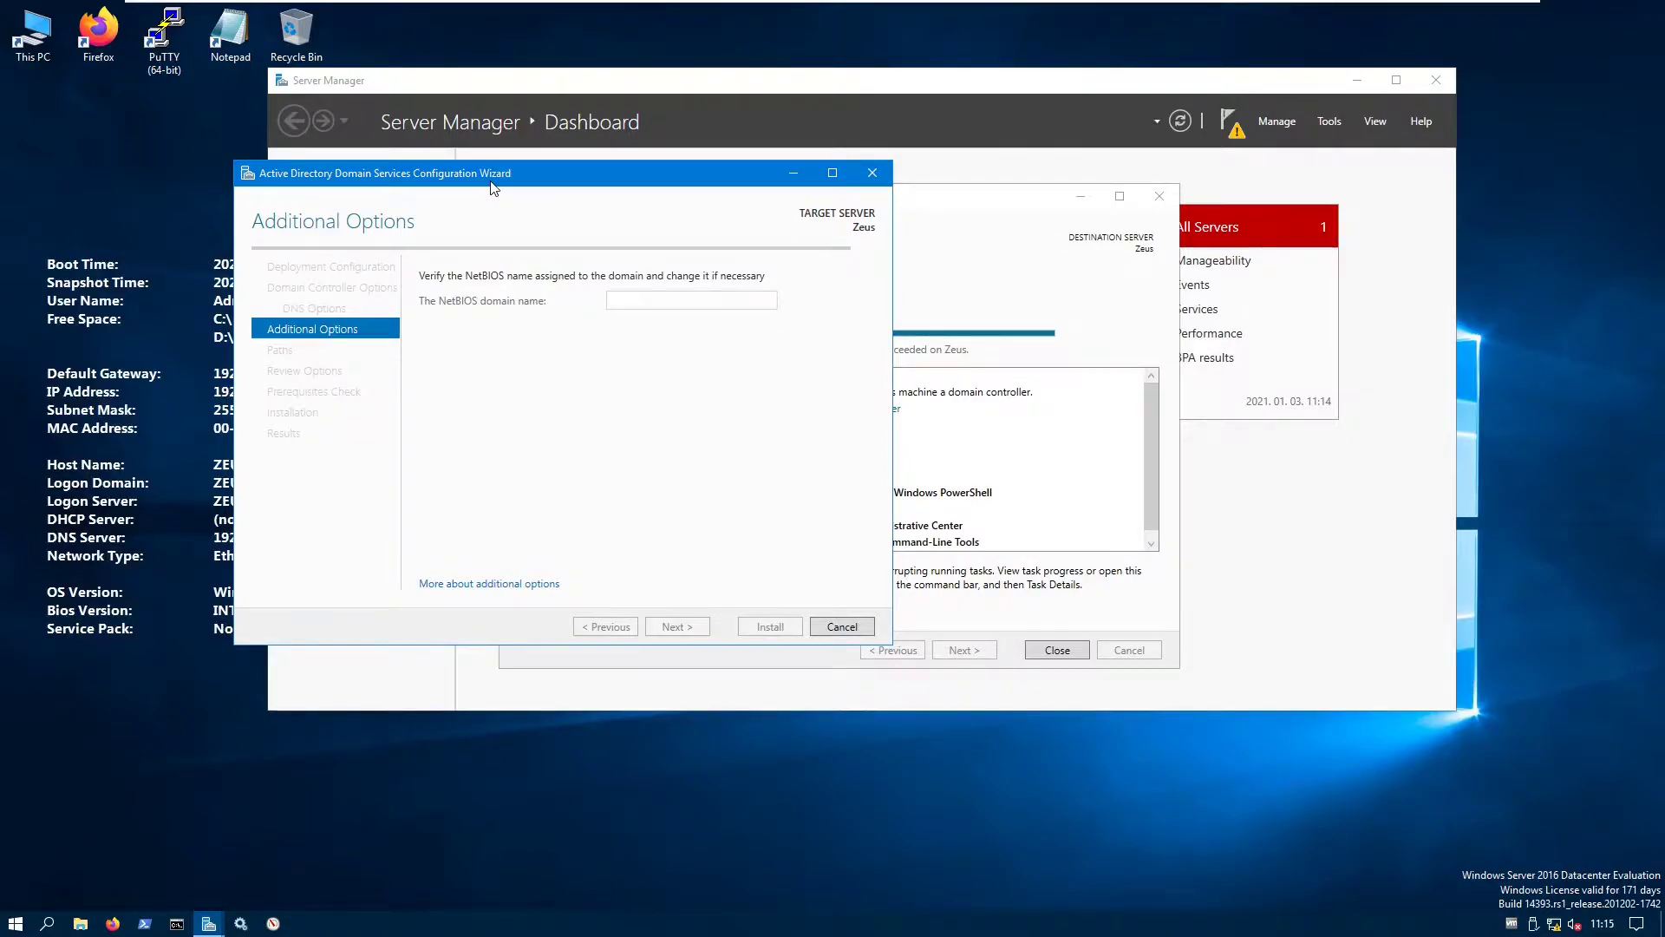
{"action": "left_click_drag", "start_coordinate": [492, 182], "coordinate": [450, 181]}
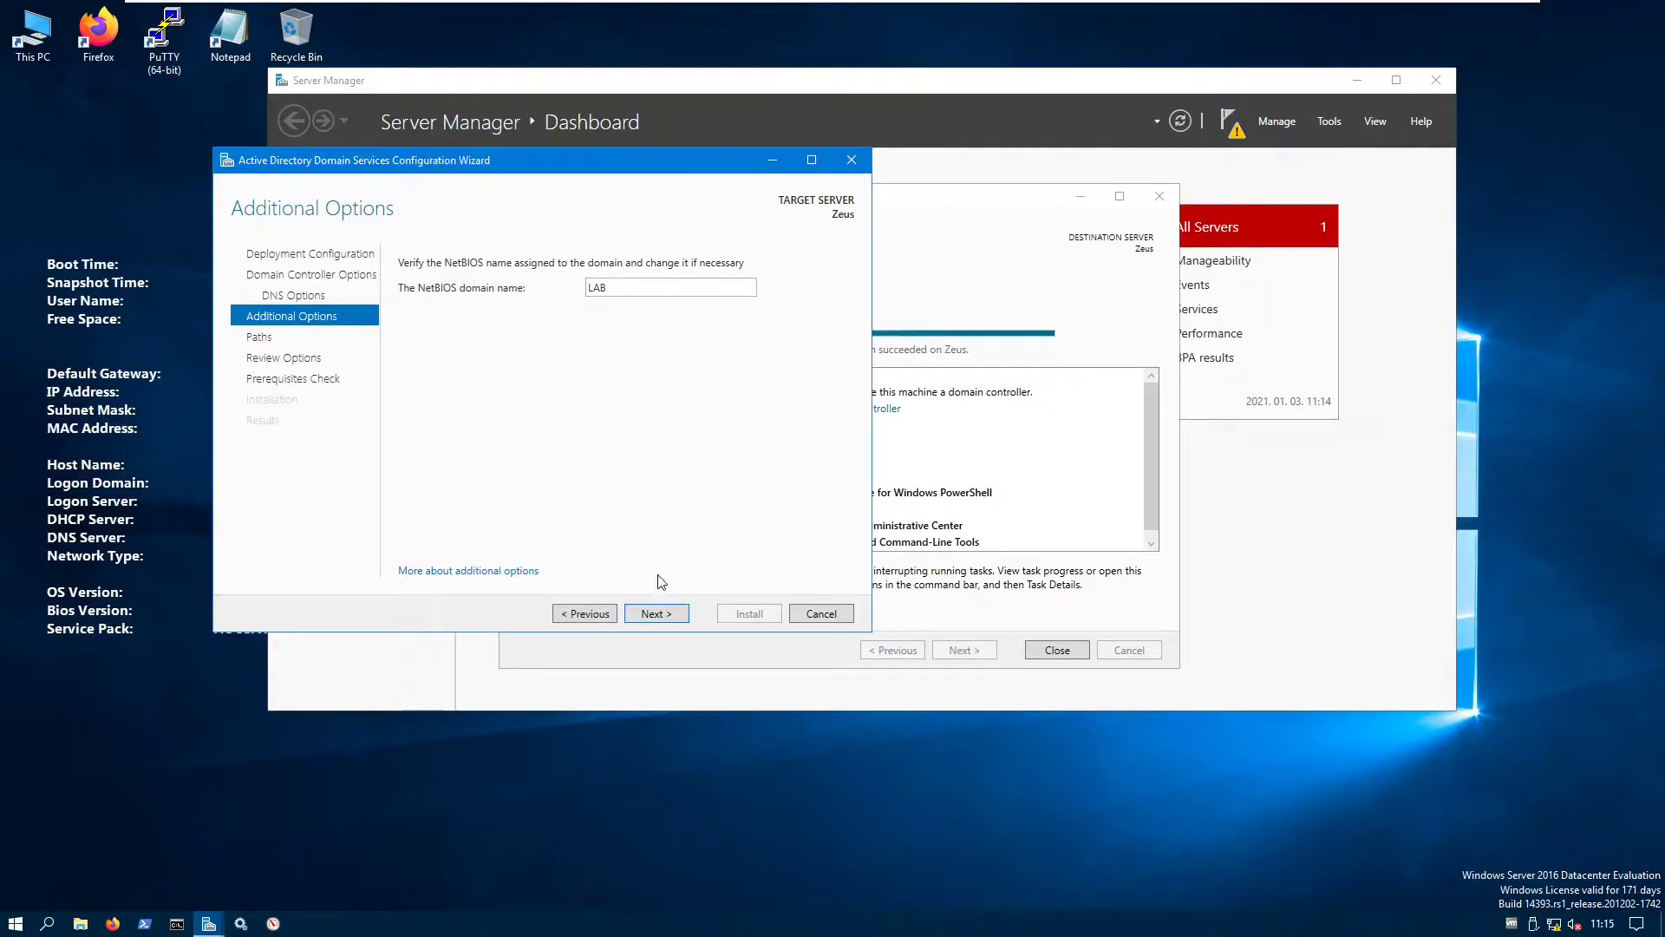
{"action": "left_click", "coordinate": [652, 613]}
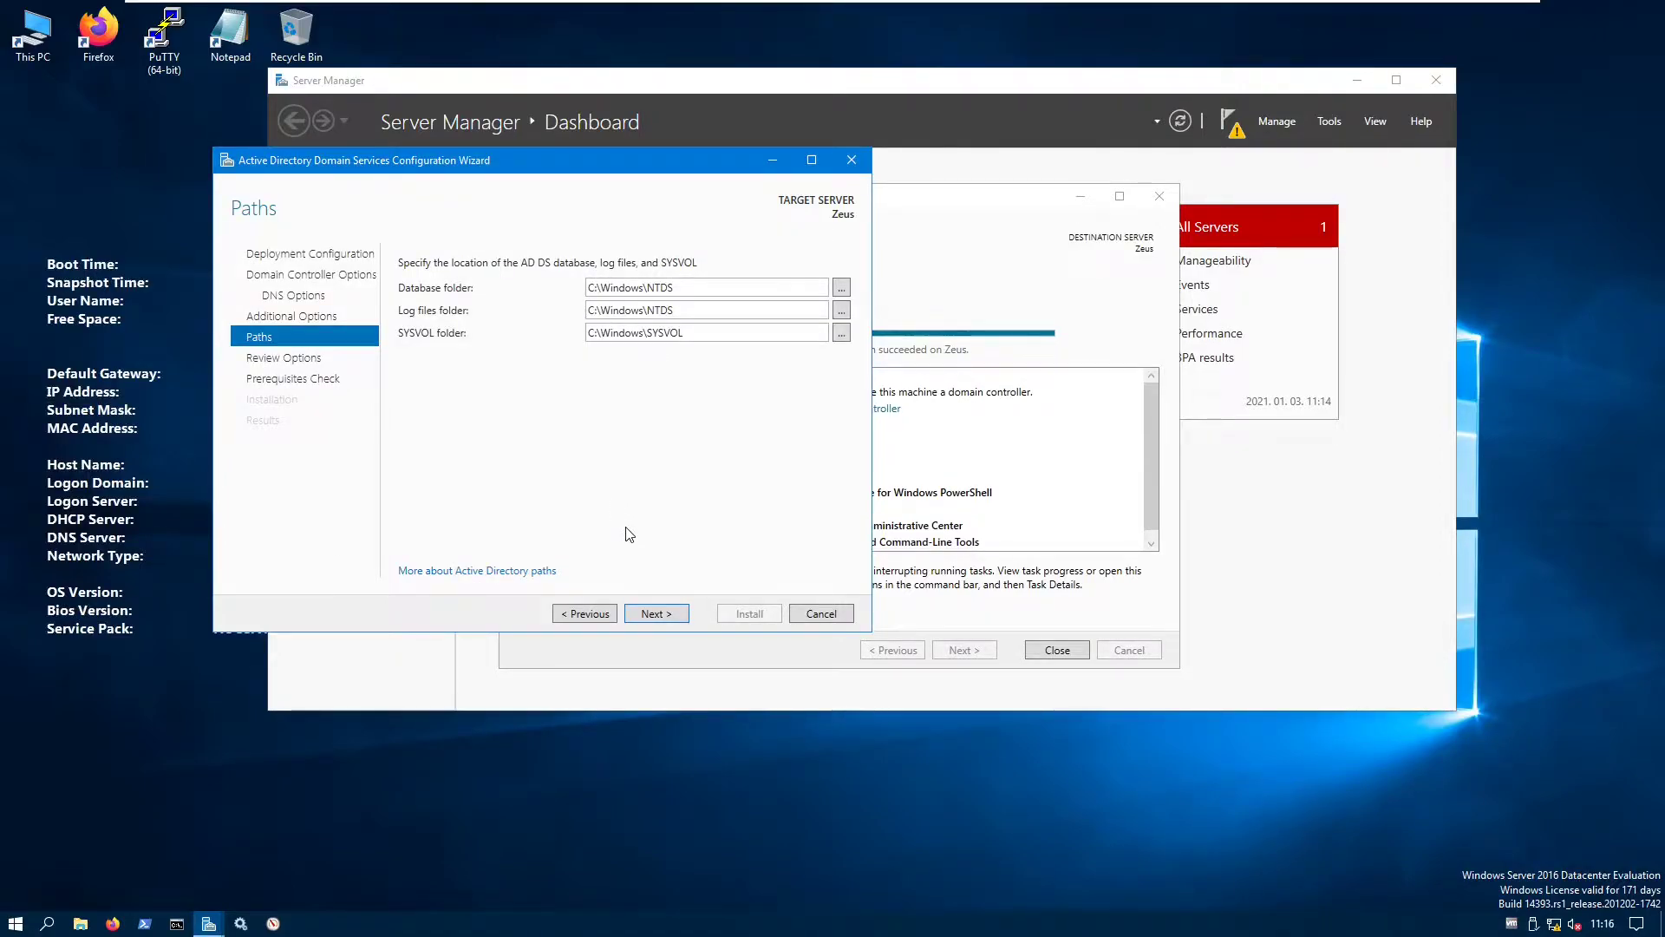
{"action": "left_click", "coordinate": [659, 614]}
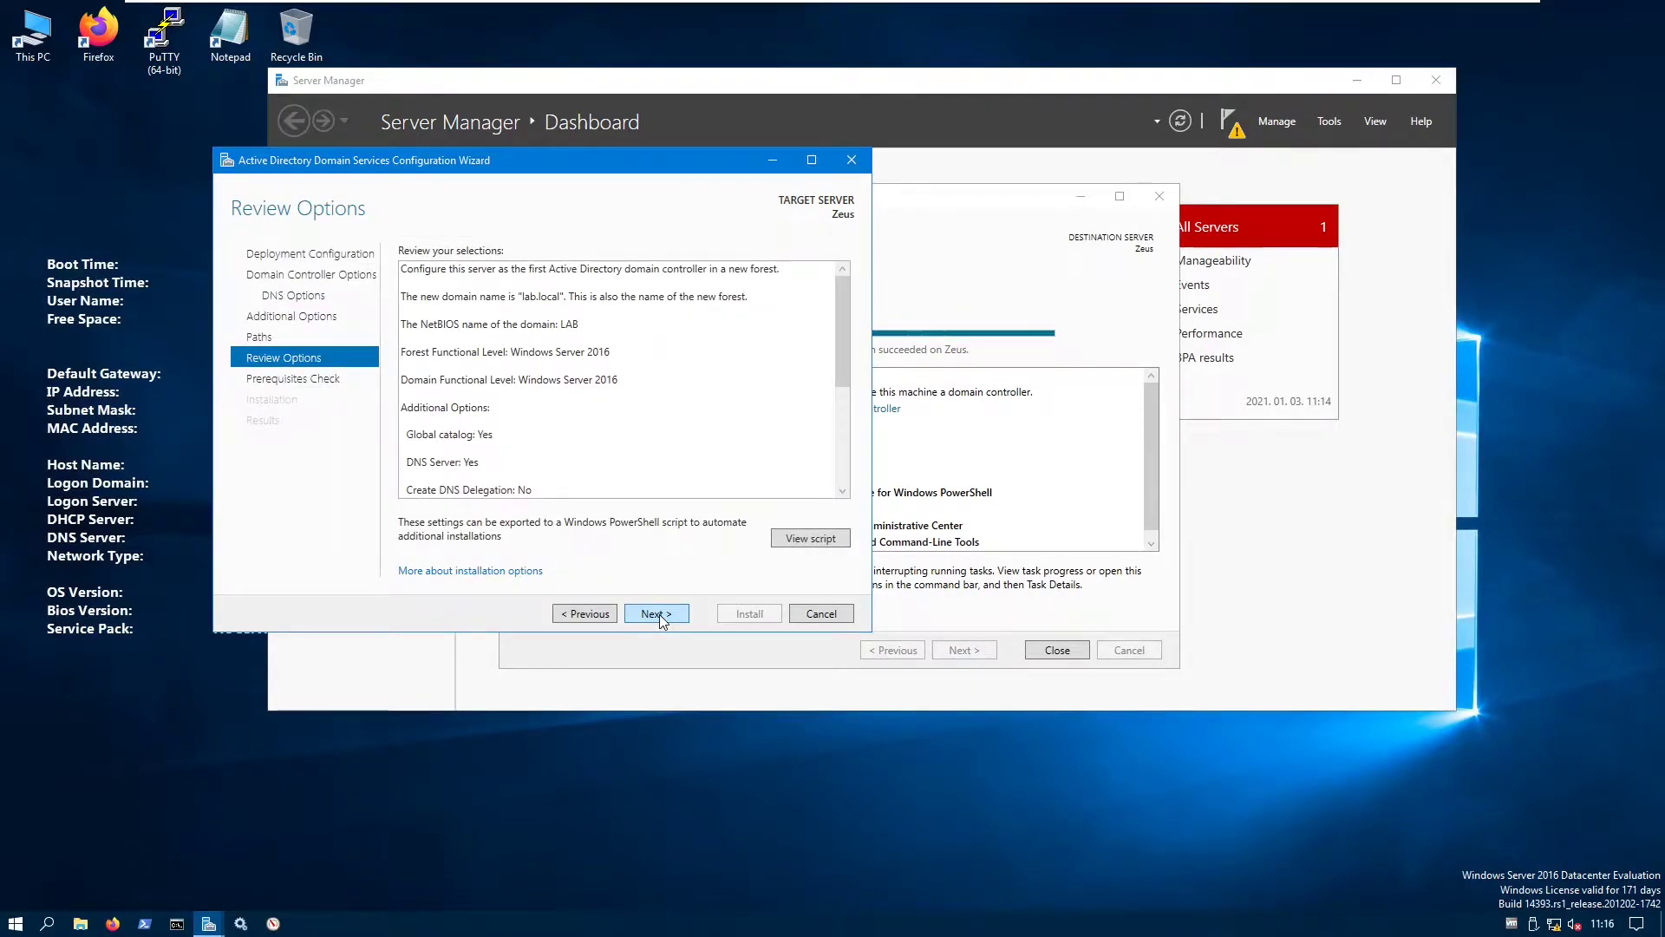
- Pass the prerequisites check and start installing the lab.local domain controller
{"action": "left_click", "coordinate": [658, 615]}
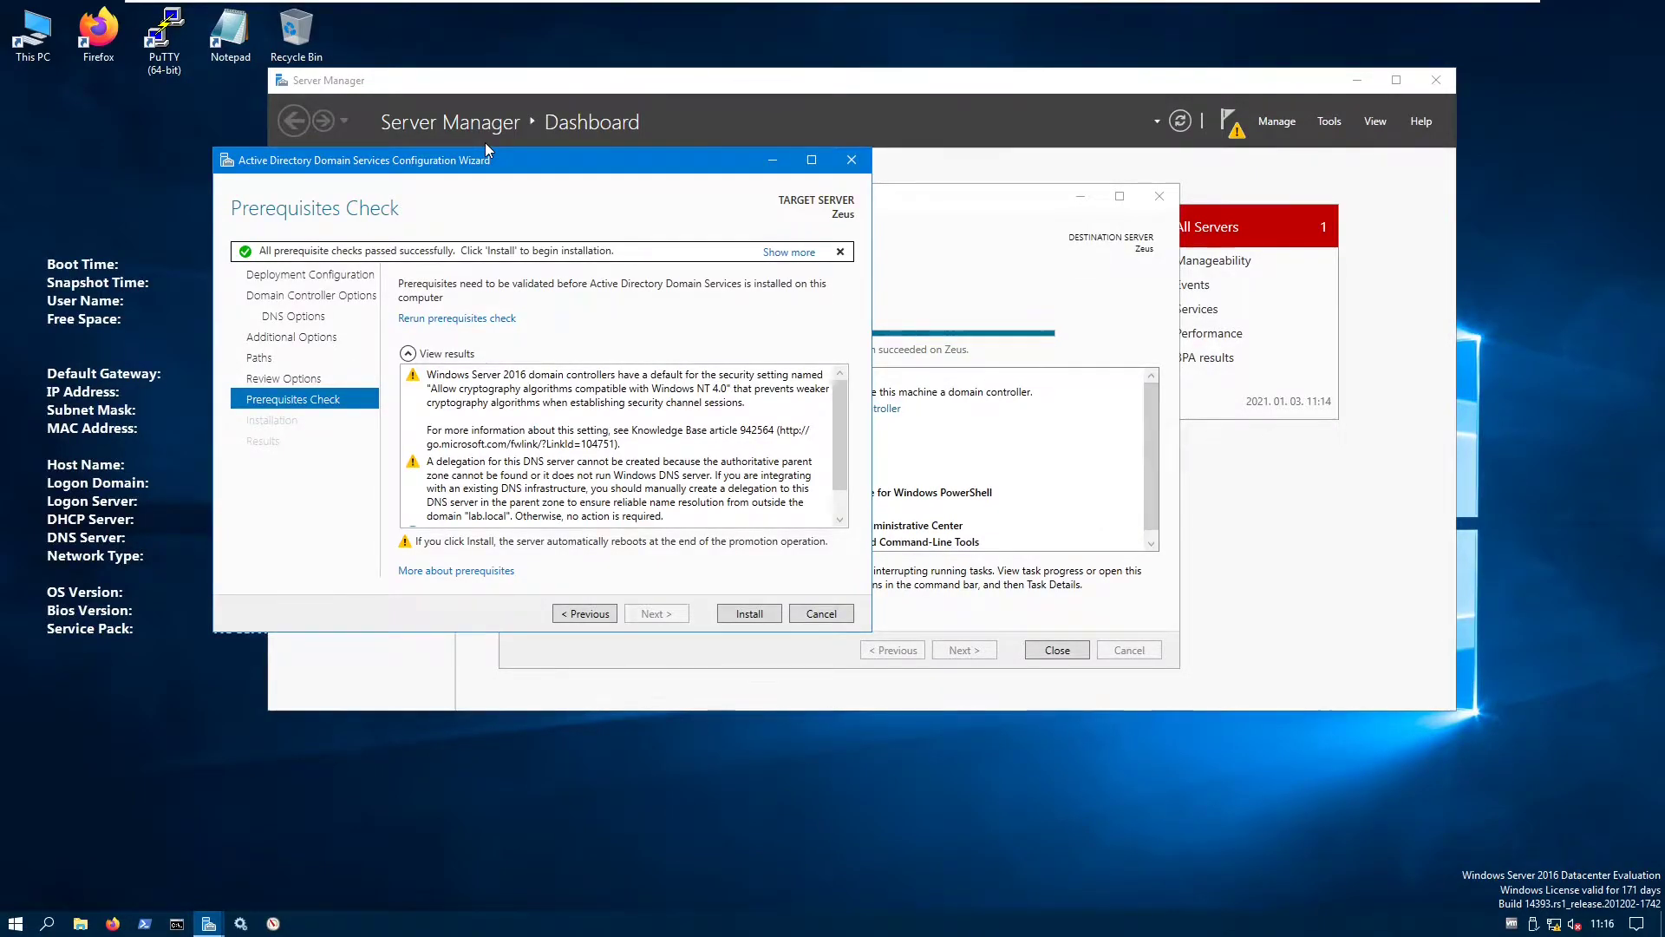
{"action": "left_click", "coordinate": [750, 614]}
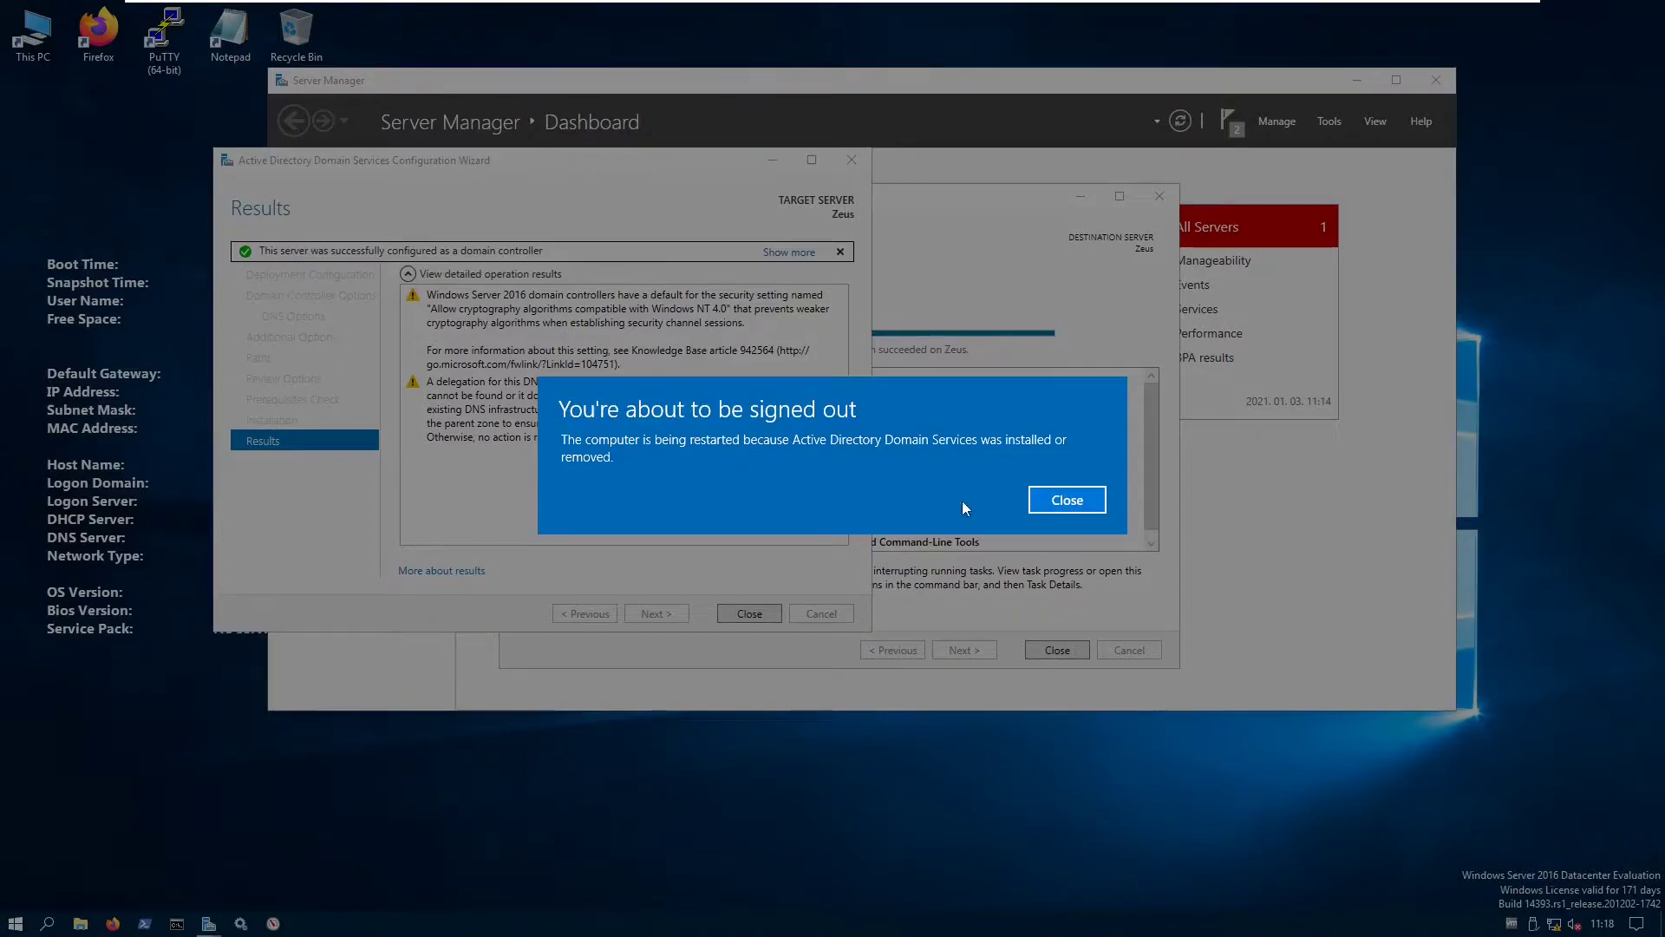
- Dismiss the sign-out notice and let the server restart into the LAB domain
{"action": "left_click", "coordinate": [1067, 504]}
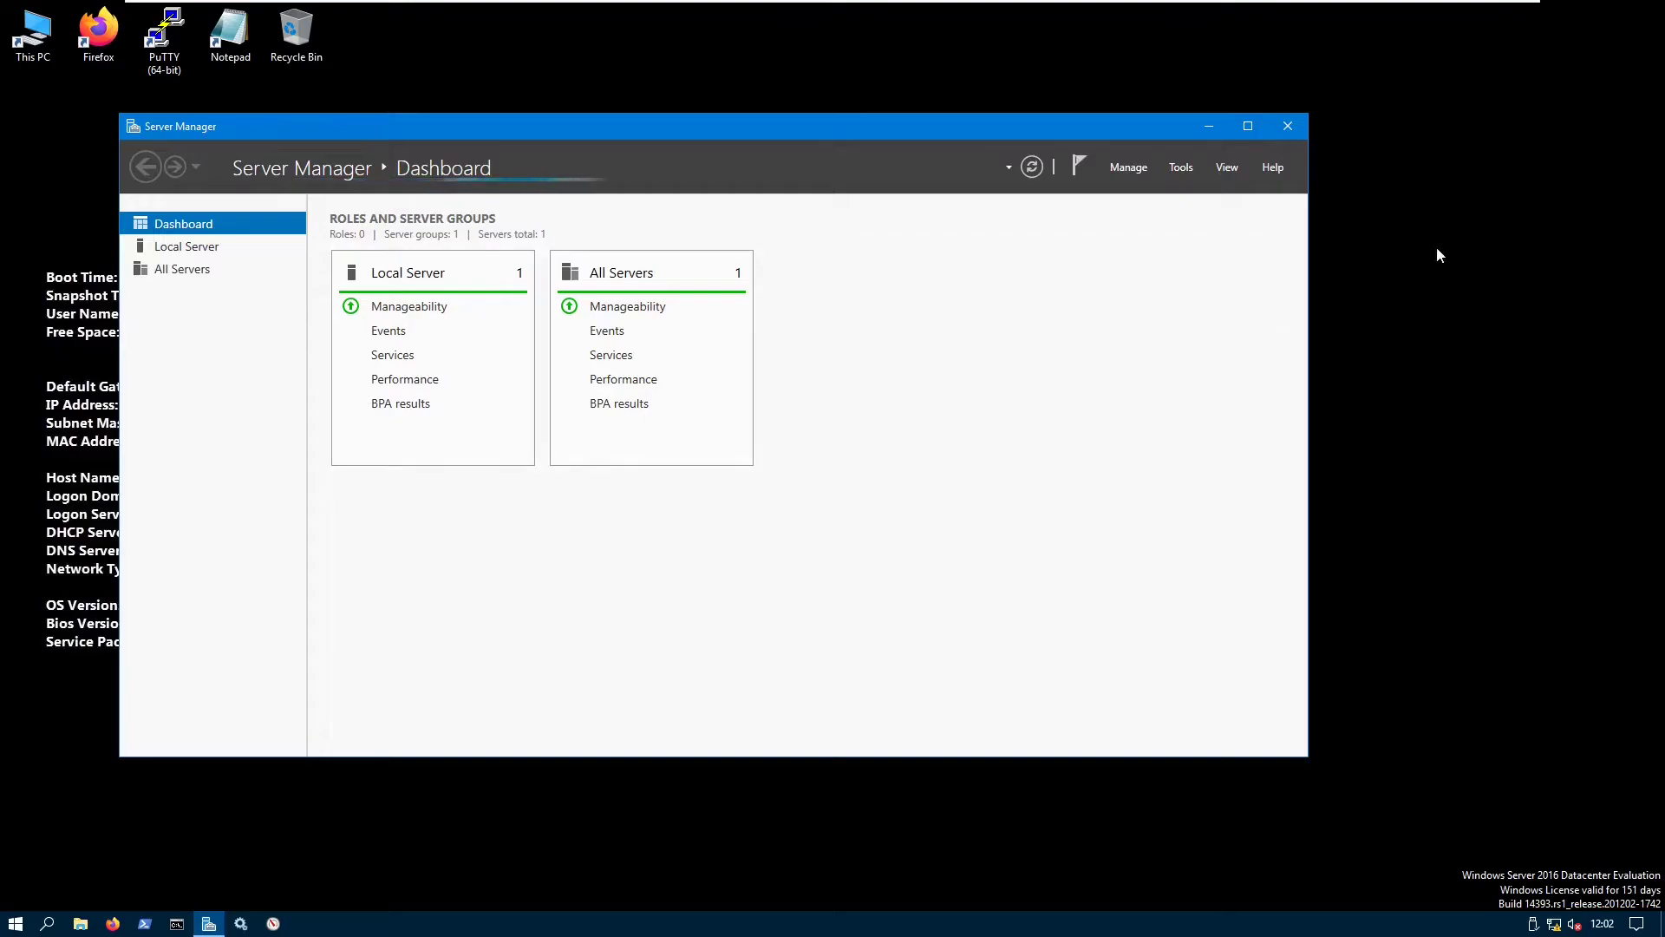
- Set the desktop wallpaper to the blue Windows picture via Personalize
{"action": "left_click", "coordinate": [1403, 291]}
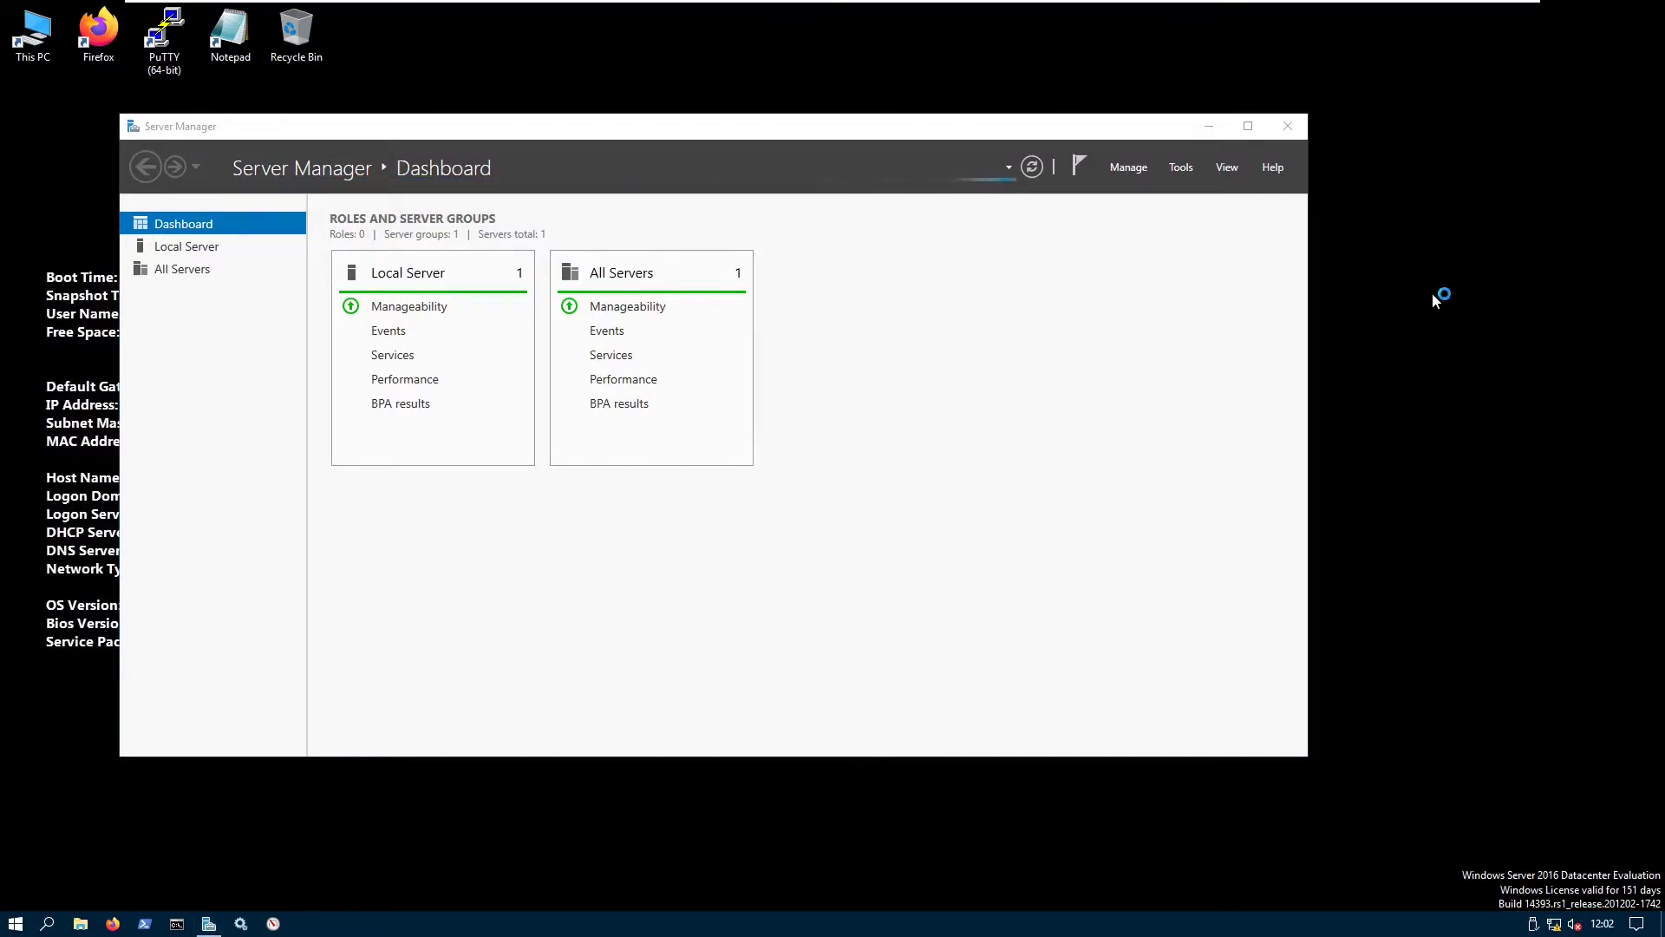
{"action": "right_click", "coordinate": [1405, 293]}
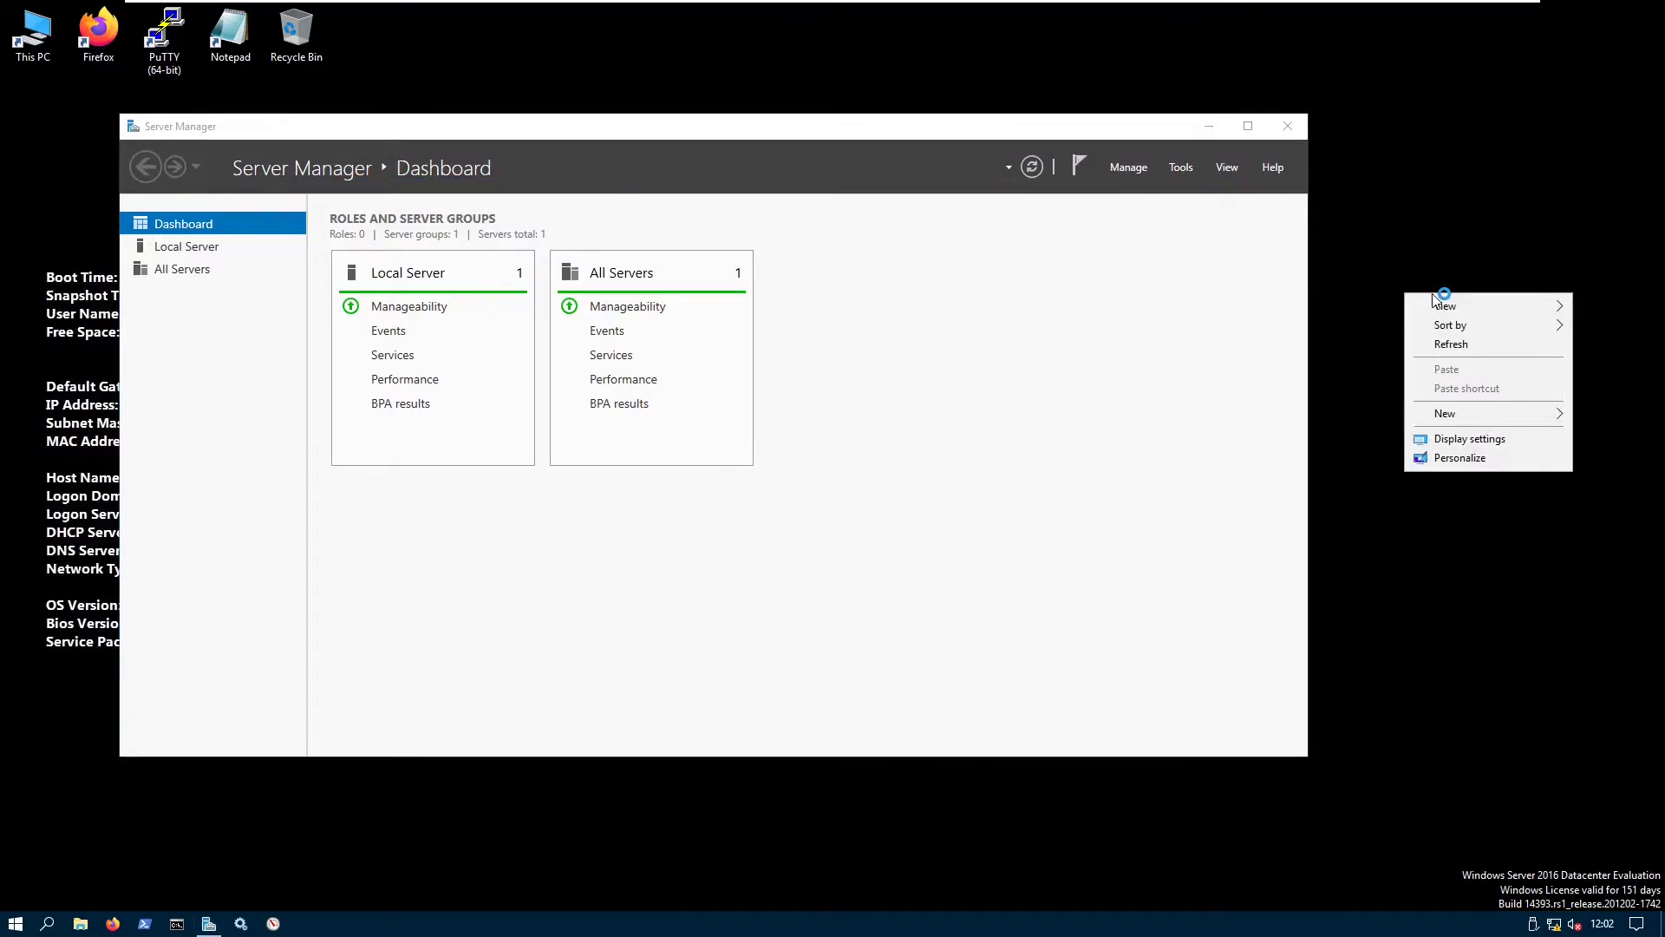
{"action": "left_click", "coordinate": [1474, 462]}
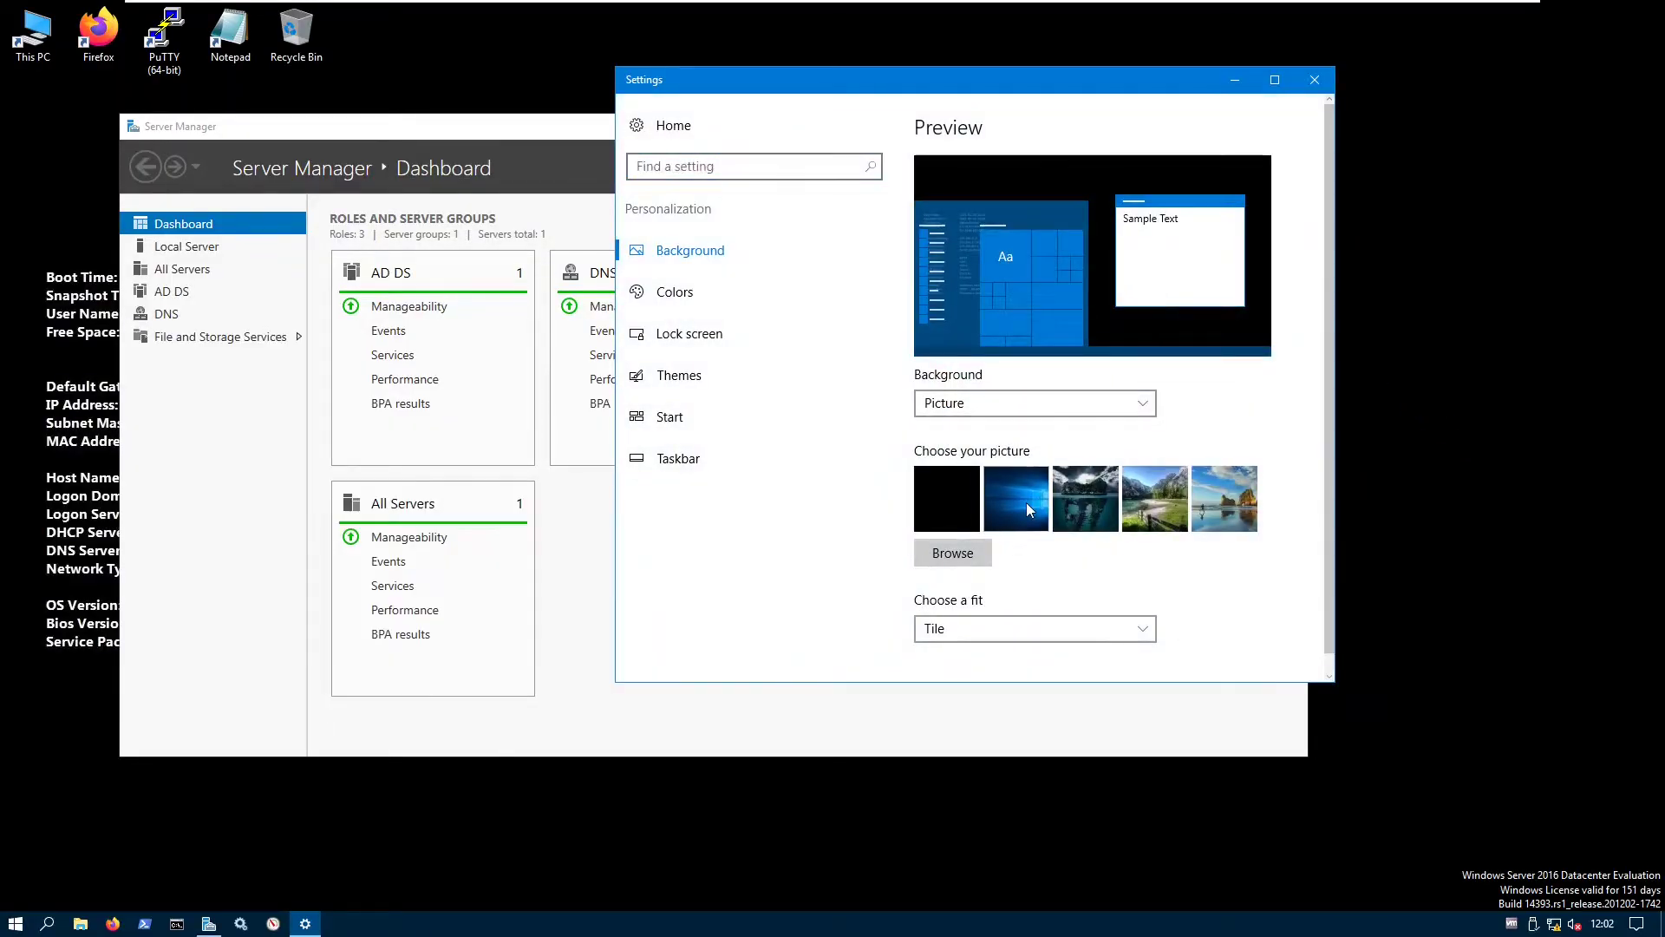
{"action": "left_click", "coordinate": [1027, 502]}
{"action": "left_click", "coordinate": [1314, 79]}
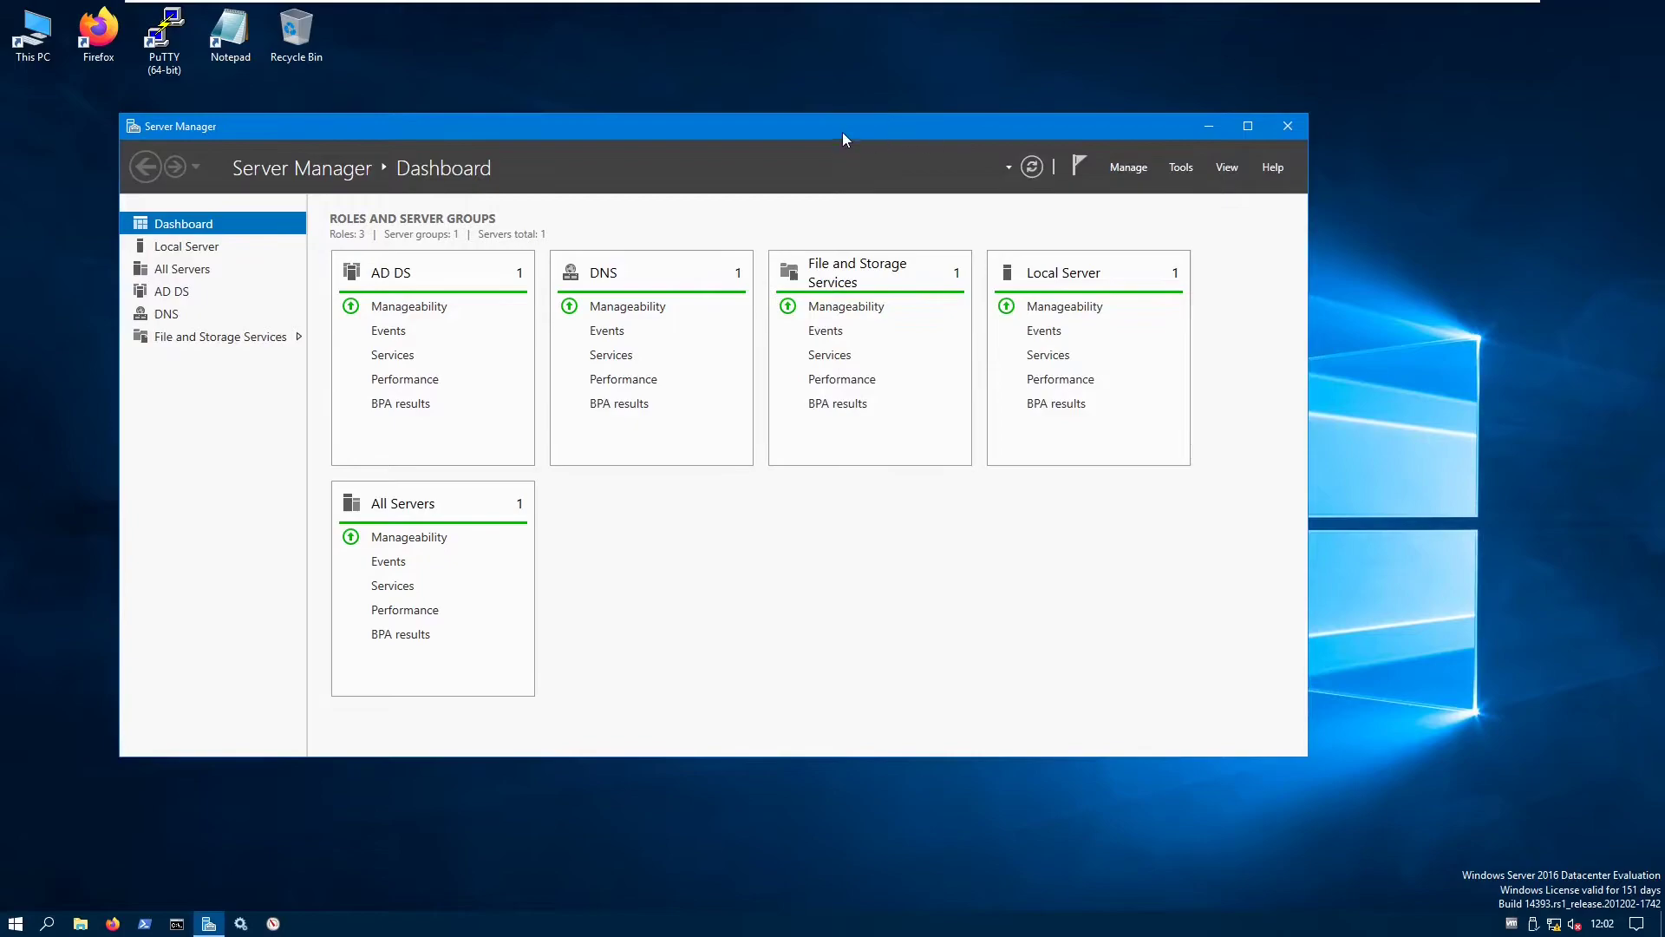
- Move the Server Manager window right and enlarge it
{"action": "left_click_drag", "start_coordinate": [846, 135], "coordinate": [925, 127]}
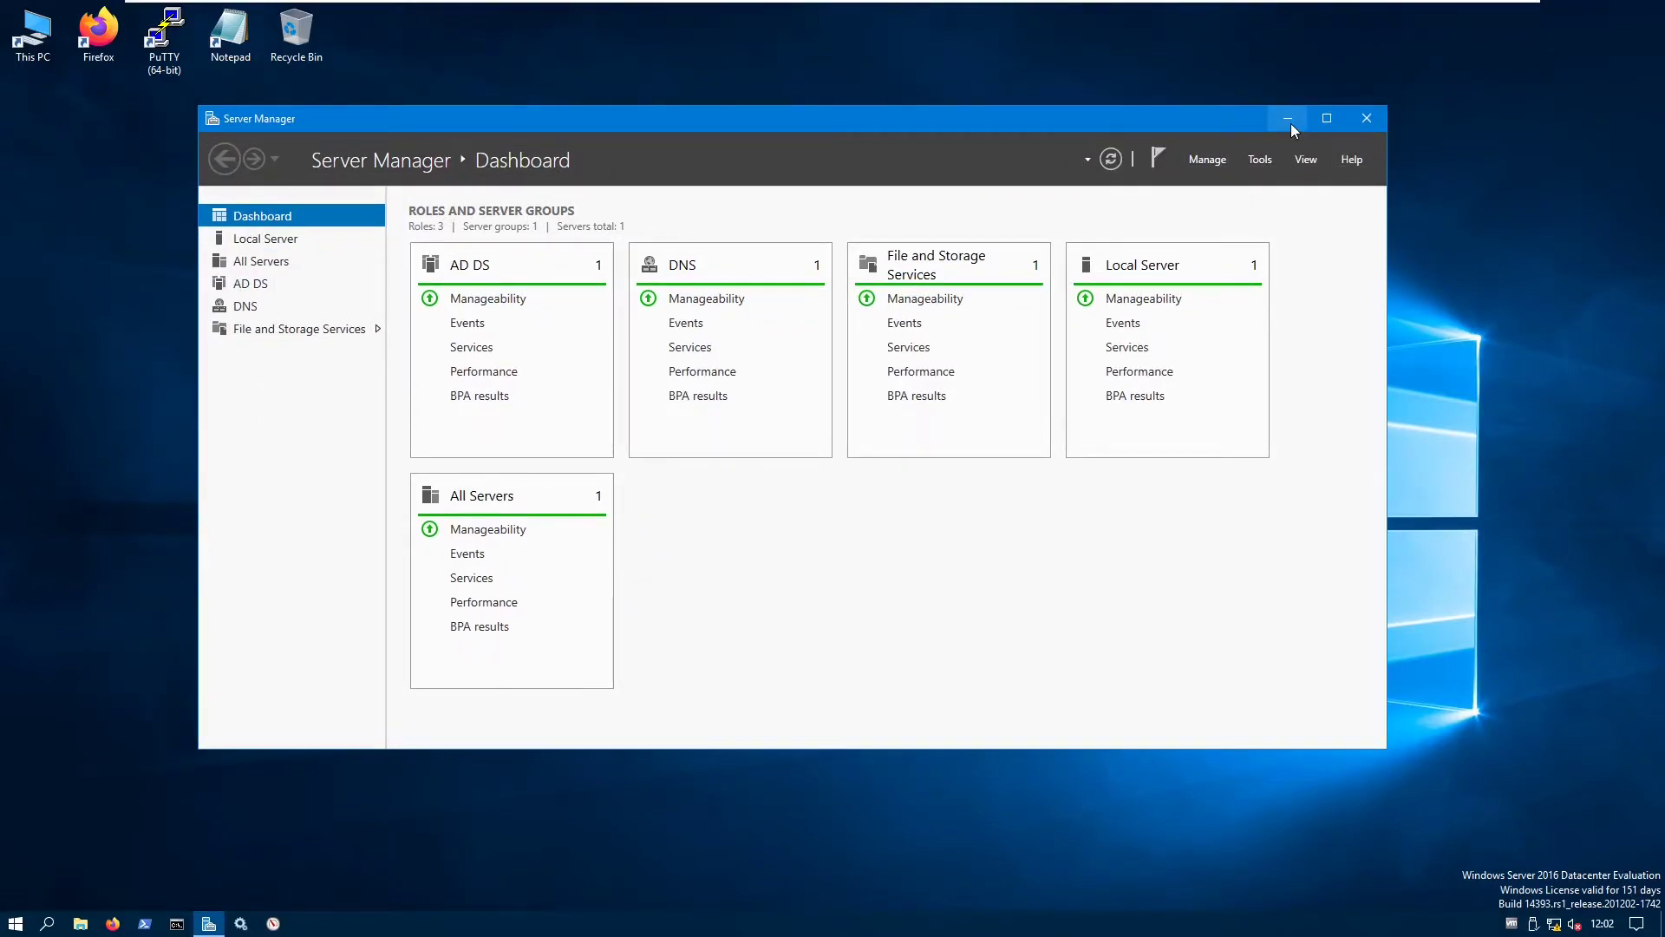
{"action": "left_click_drag", "start_coordinate": [979, 117], "coordinate": [999, 114]}
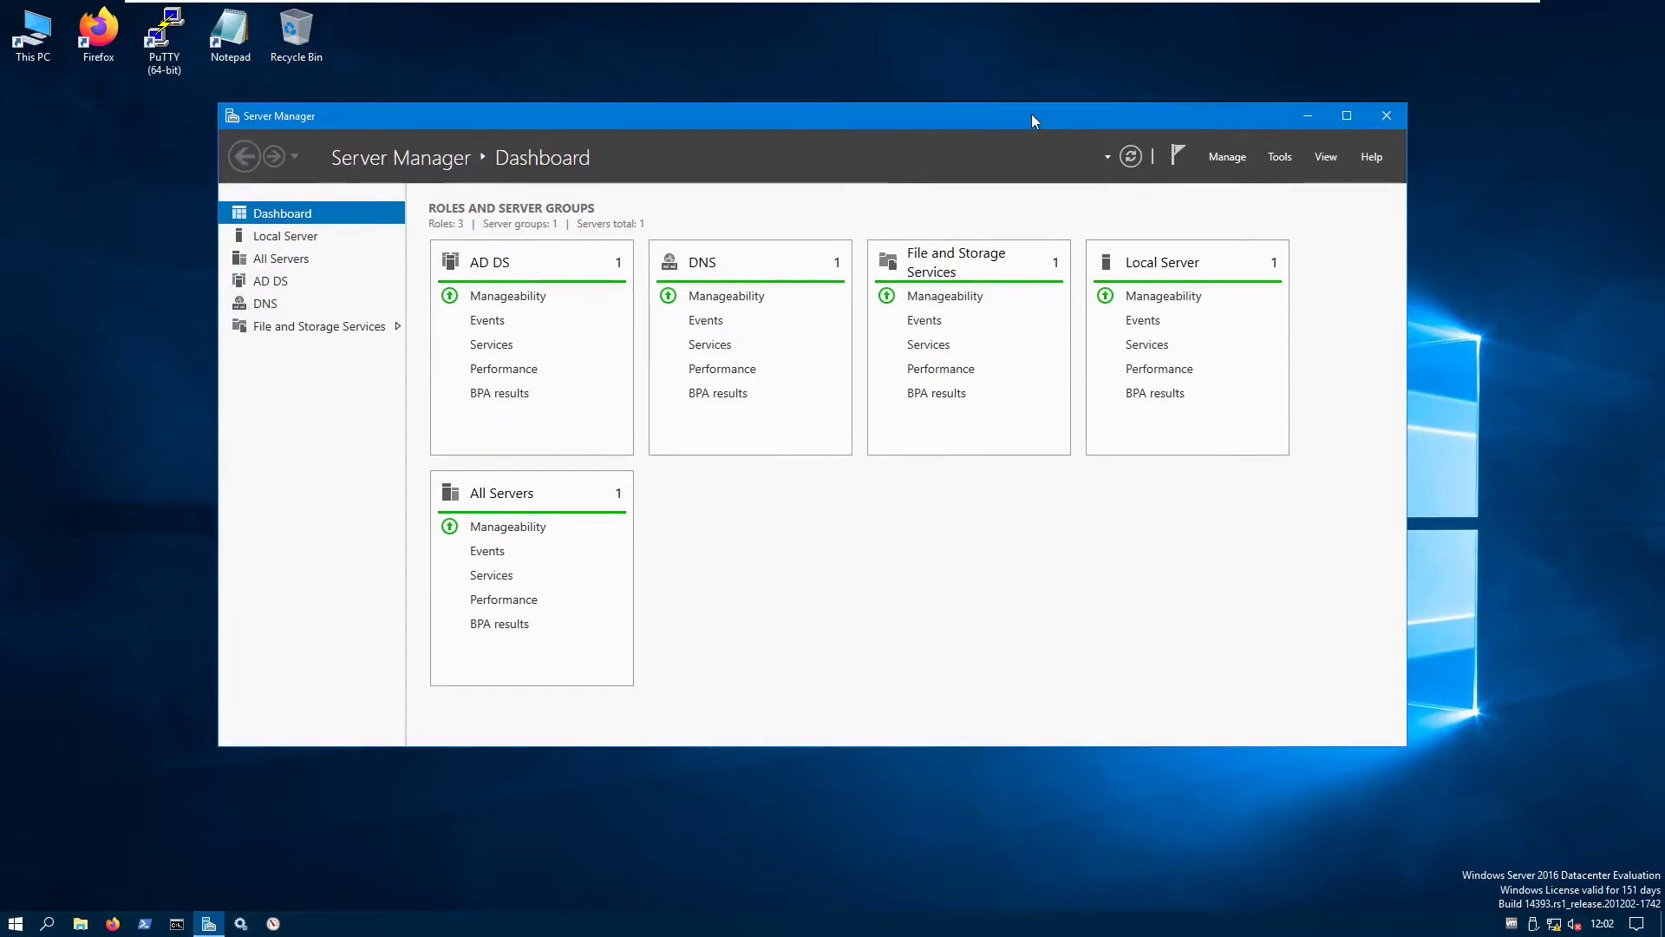
{"action": "left_click_drag", "start_coordinate": [1406, 745], "coordinate": [1432, 782]}
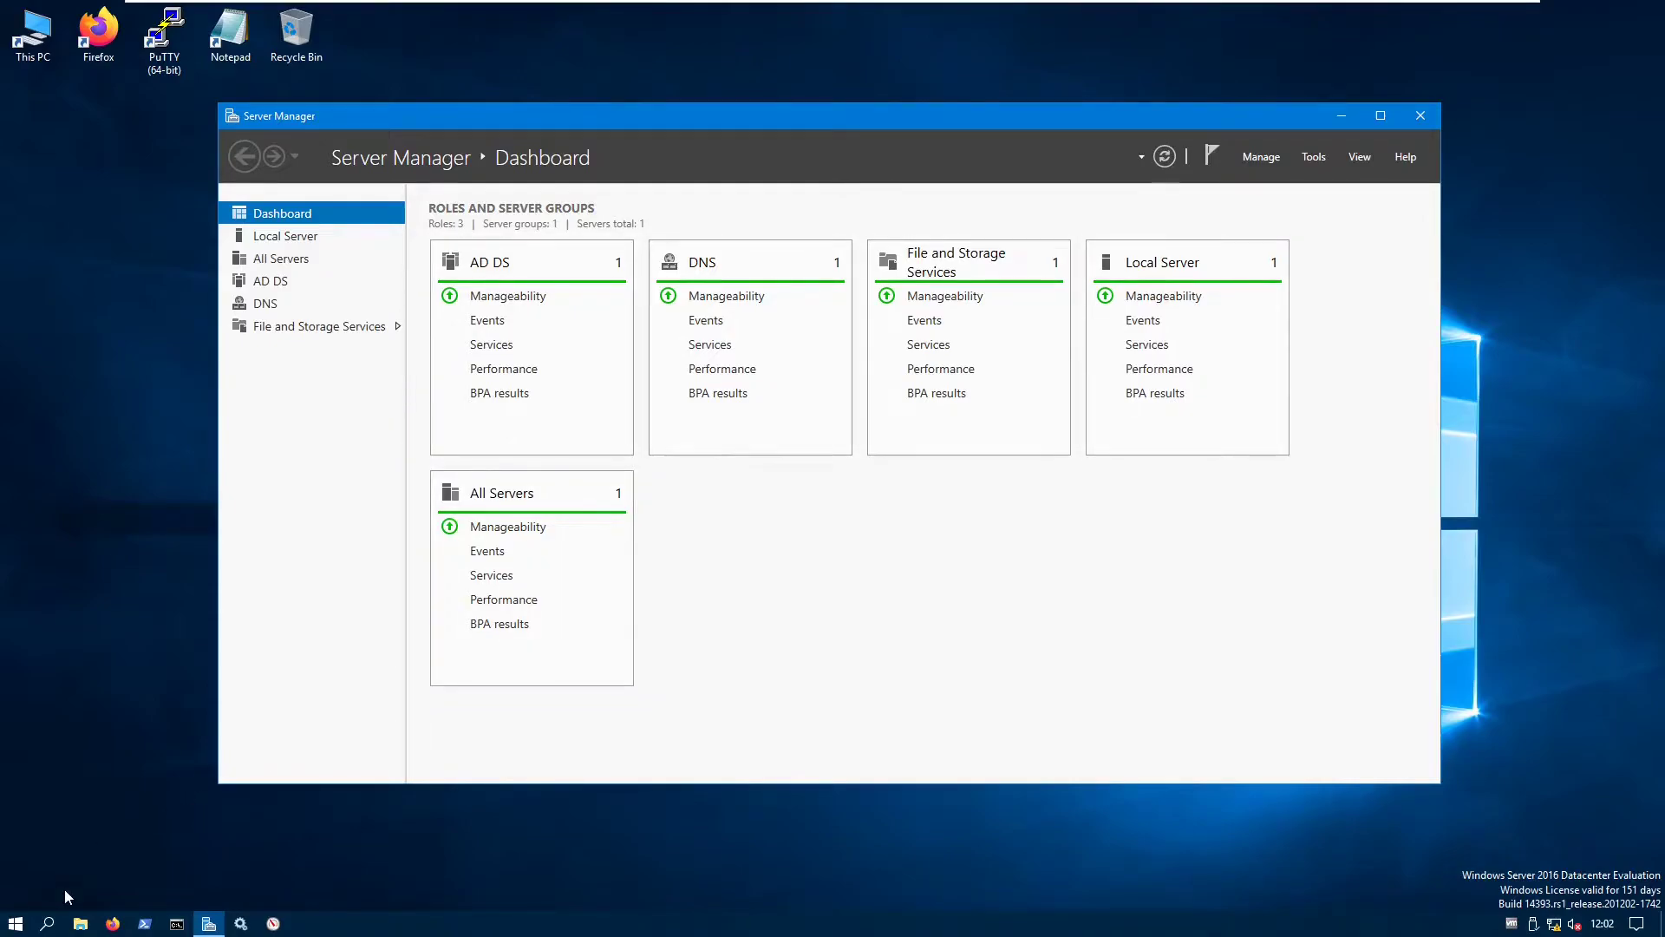
- Launch Active Directory Users and Computers from Administrative Tools
{"action": "left_click", "coordinate": [15, 923]}
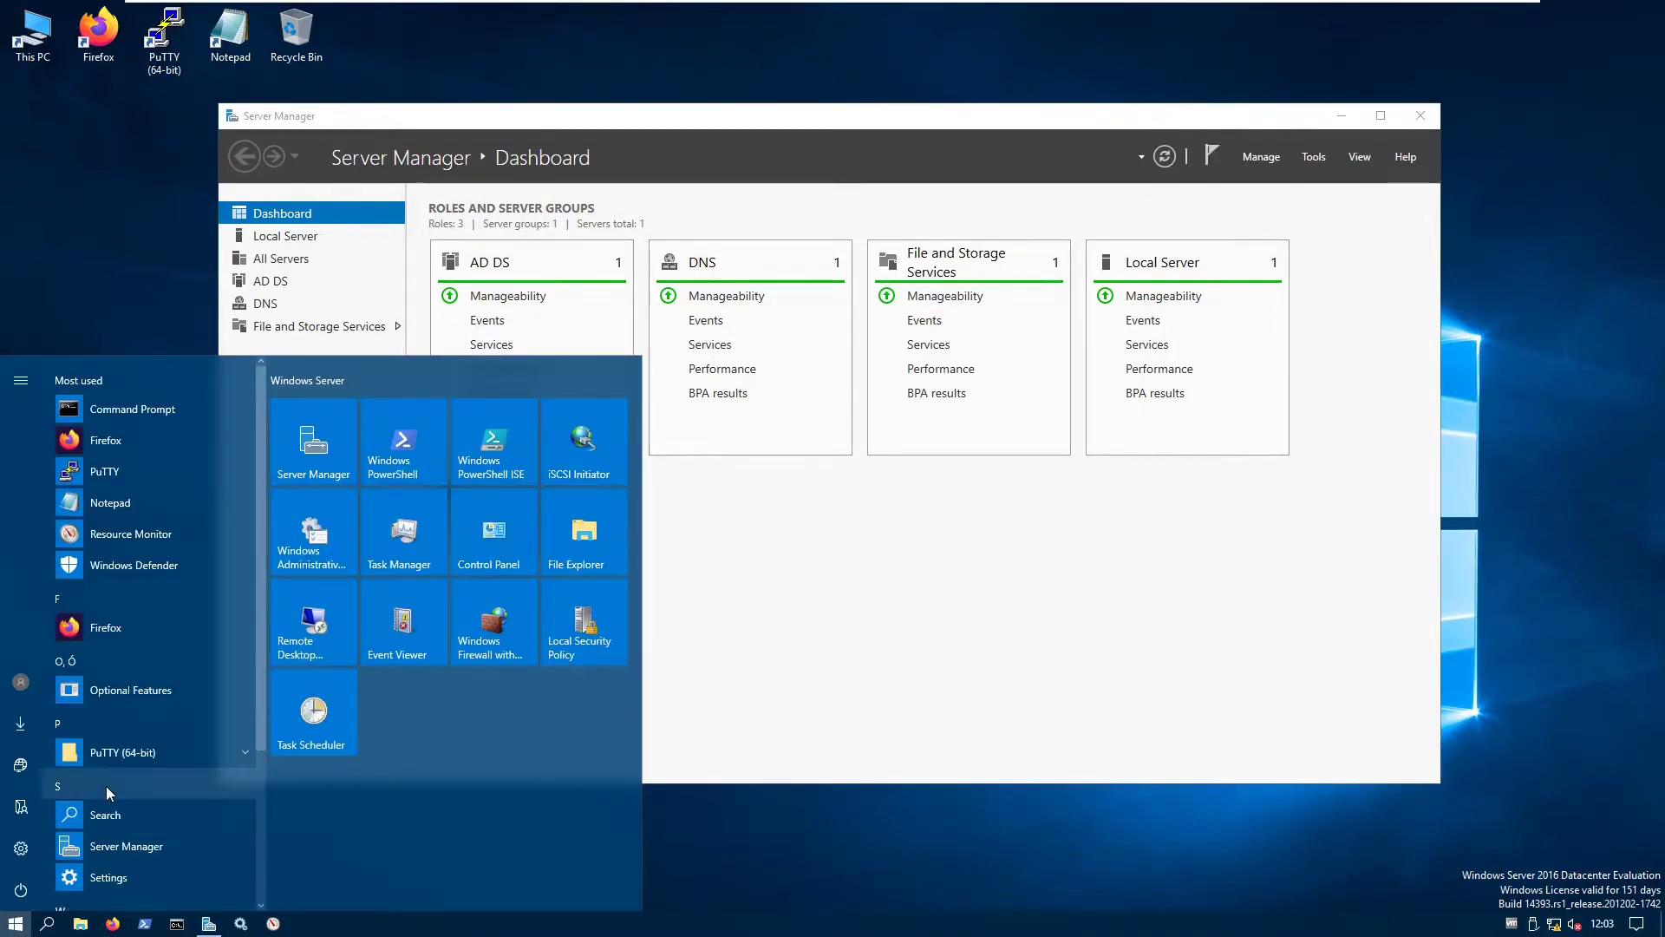
{"action": "left_click", "coordinate": [306, 569]}
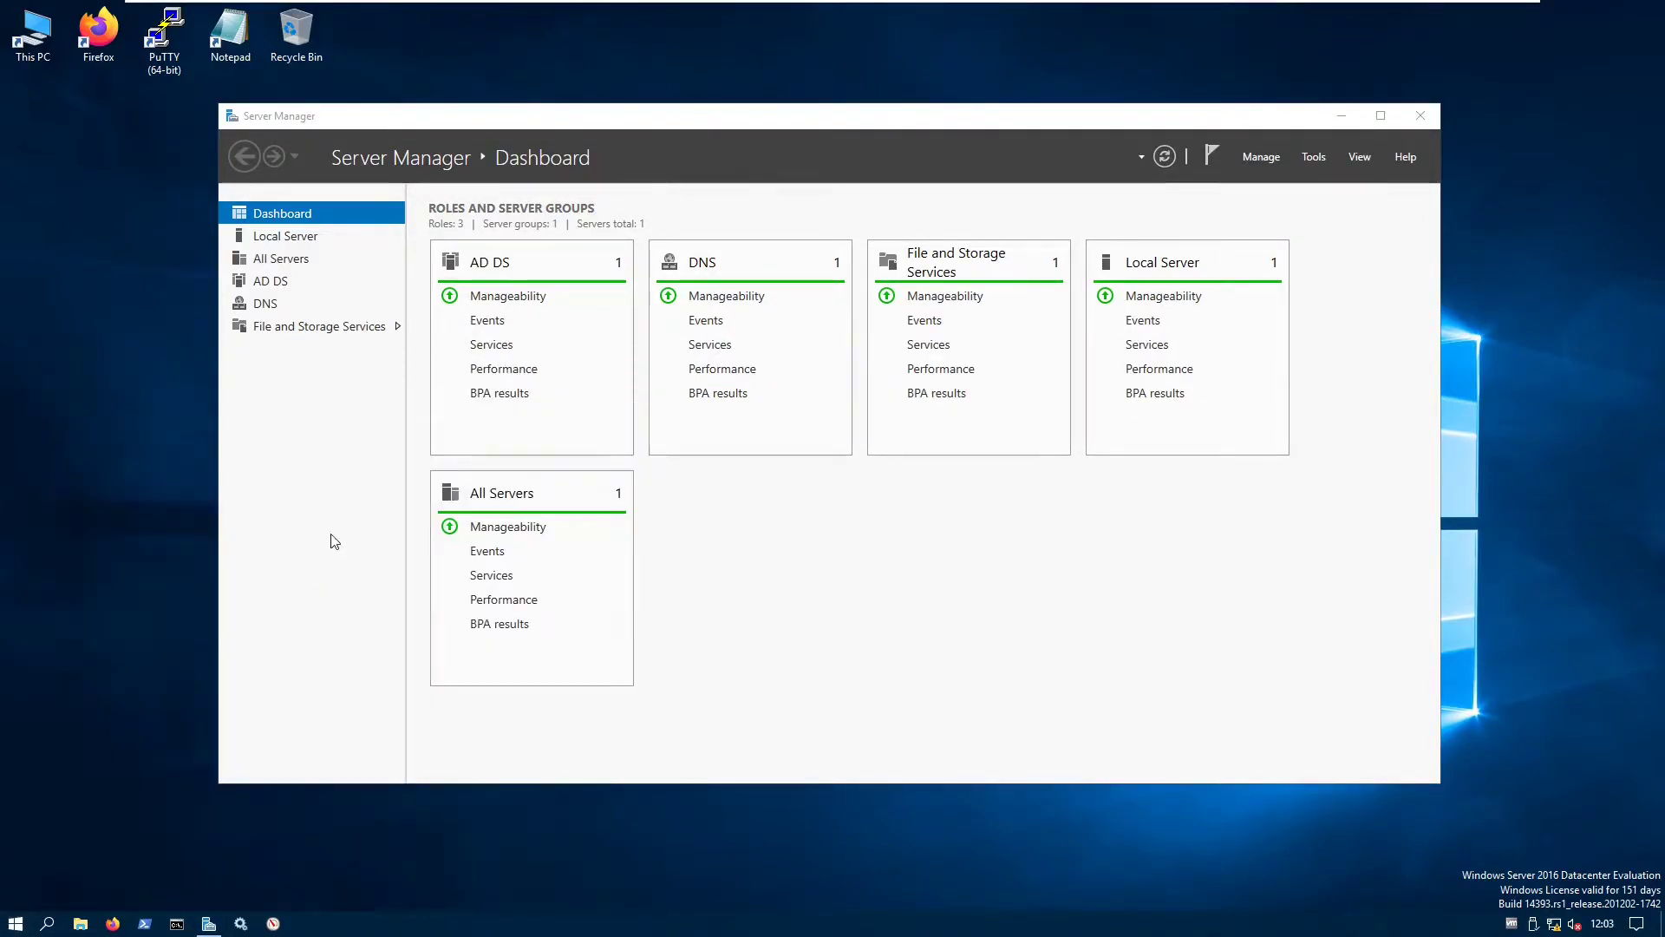
{"action": "left_click_drag", "start_coordinate": [450, 159], "coordinate": [387, 270]}
{"action": "left_click", "coordinate": [426, 444]}
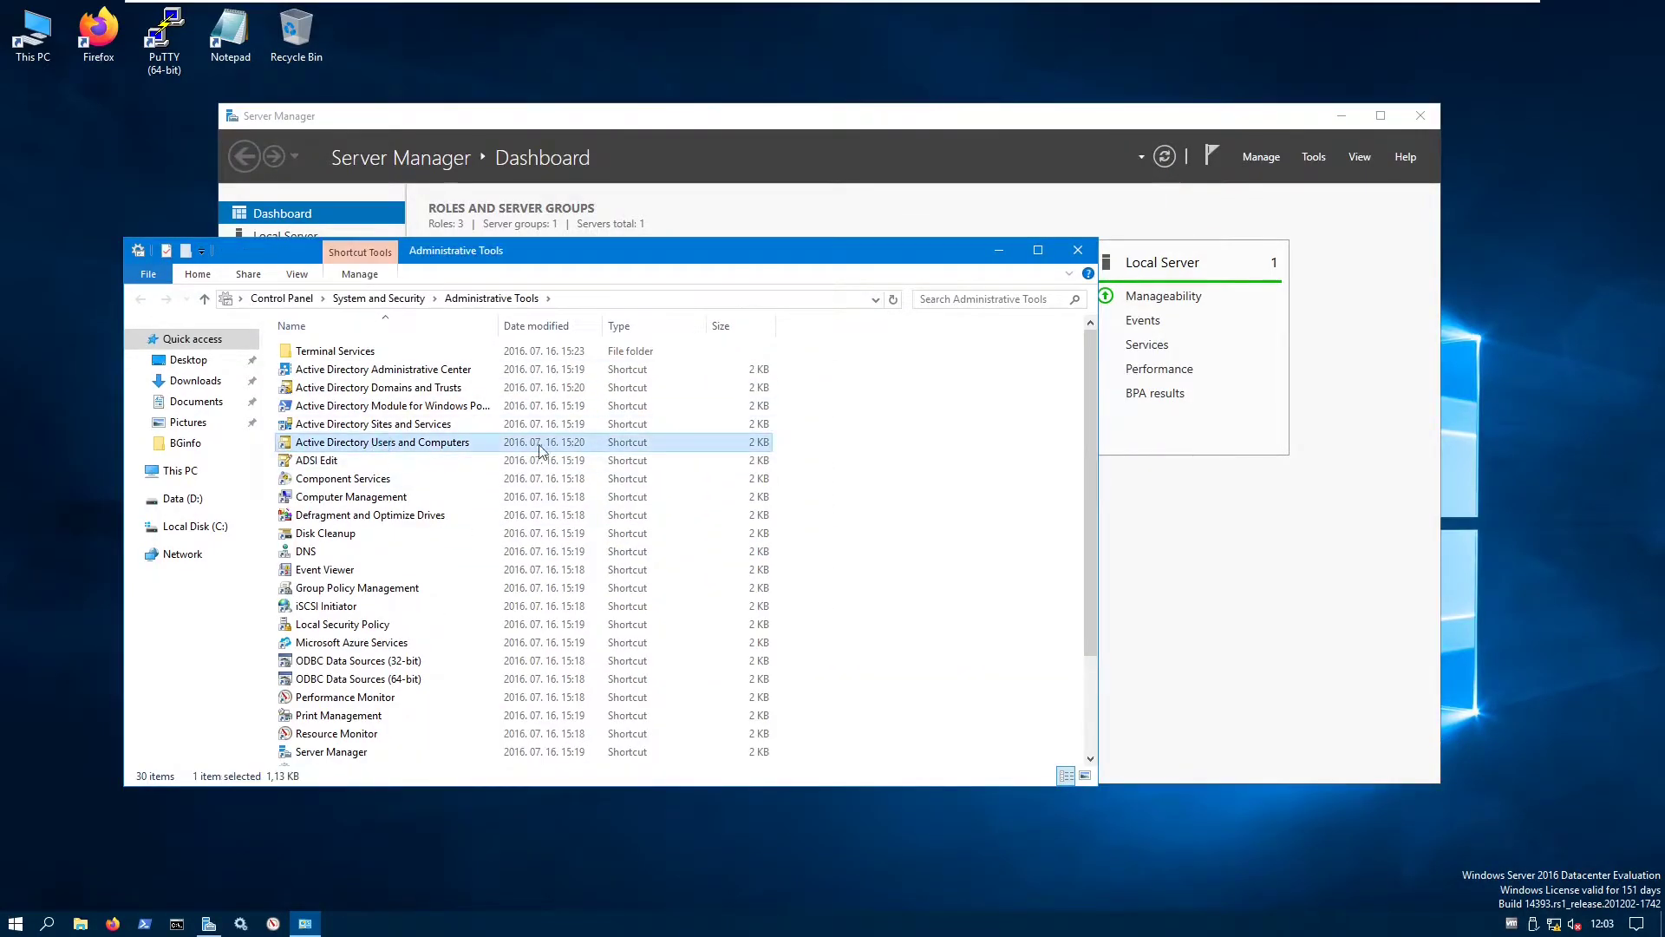
{"action": "double_click", "coordinate": [426, 444]}
{"action": "left_click", "coordinate": [999, 250]}
{"action": "left_click_drag", "start_coordinate": [347, 95], "coordinate": [816, 361]}
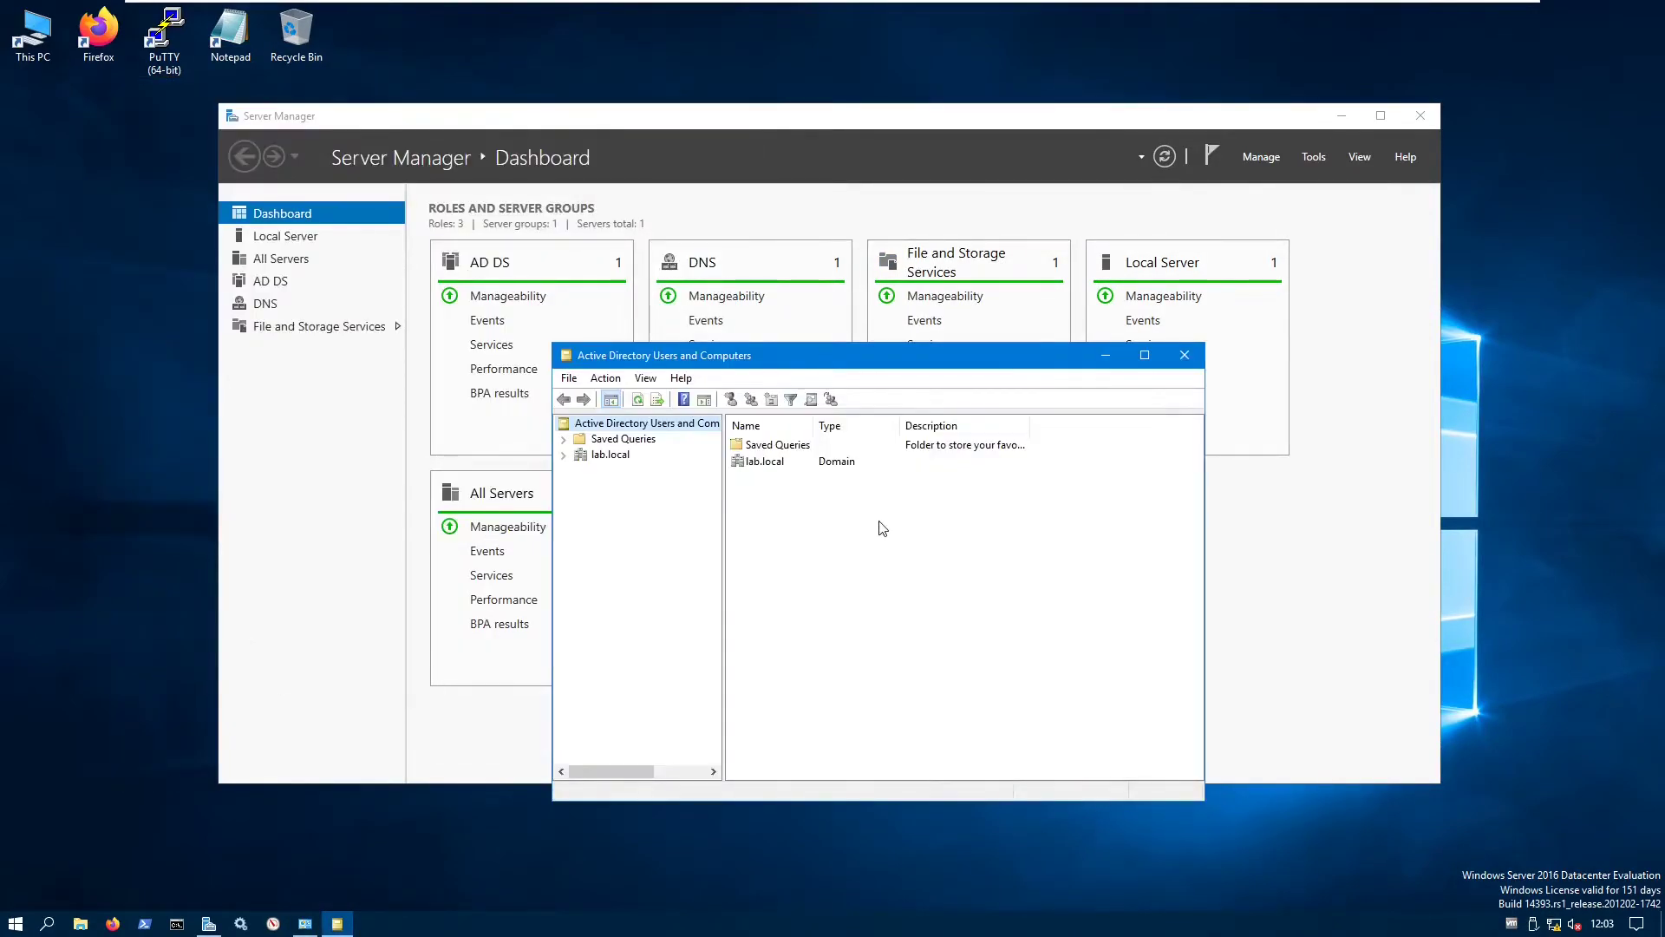
- Create a new organizational unit named LocalUsers under lab.local
{"action": "left_click", "coordinate": [610, 455]}
{"action": "left_click", "coordinate": [564, 455]}
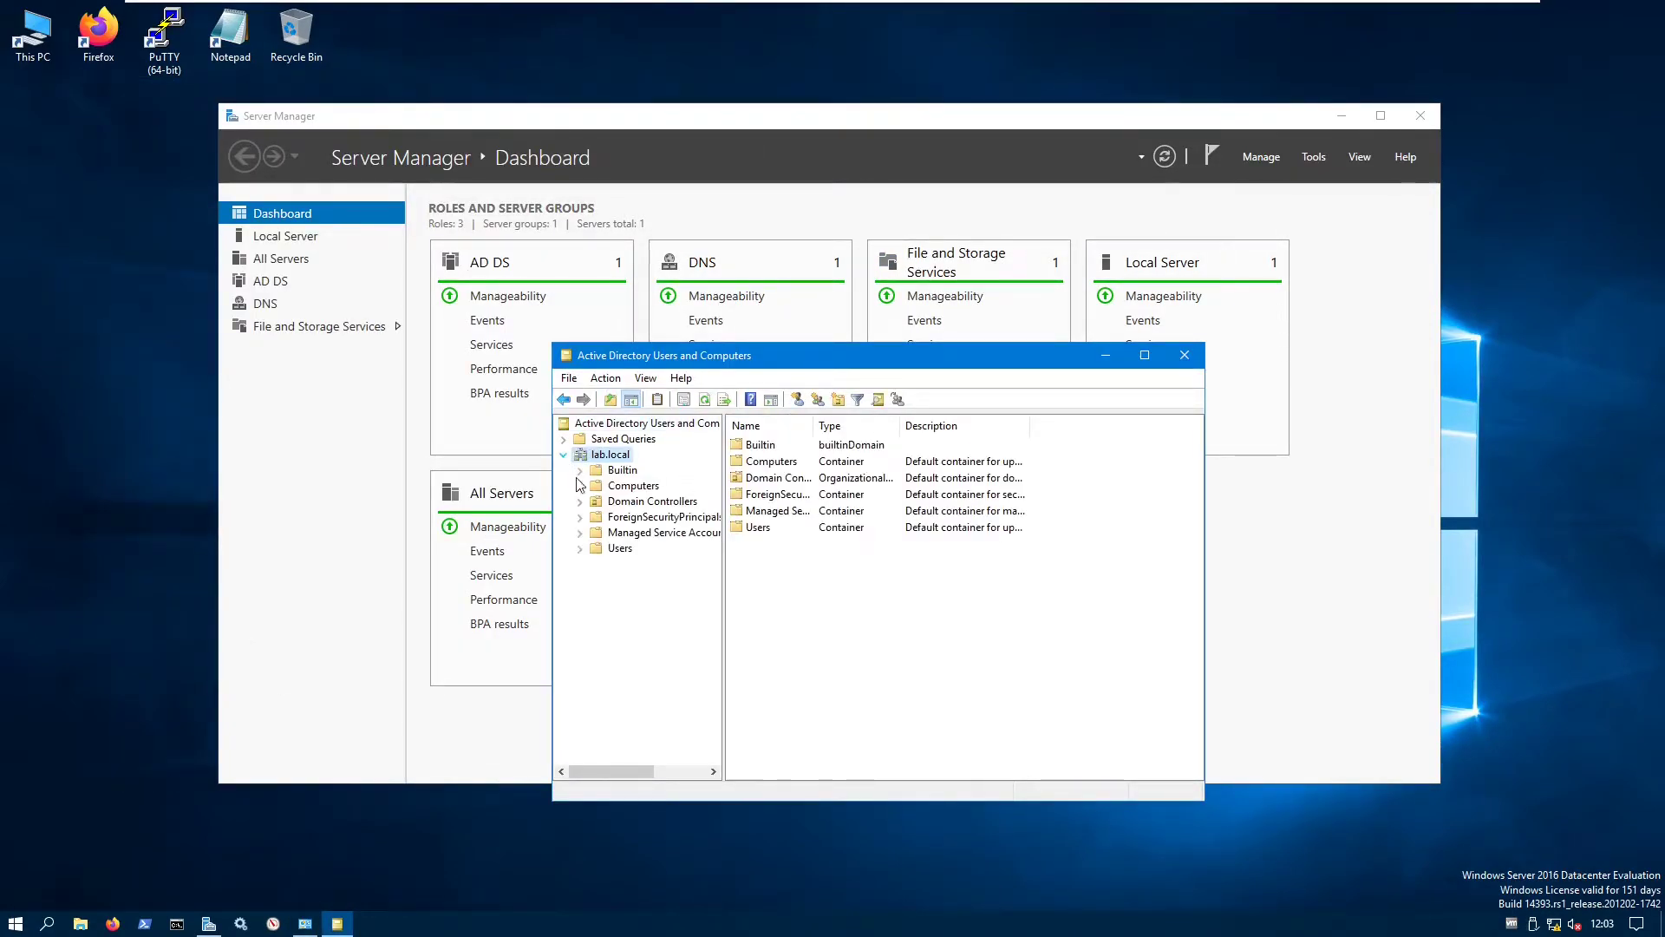
{"action": "right_click", "coordinate": [609, 458]}
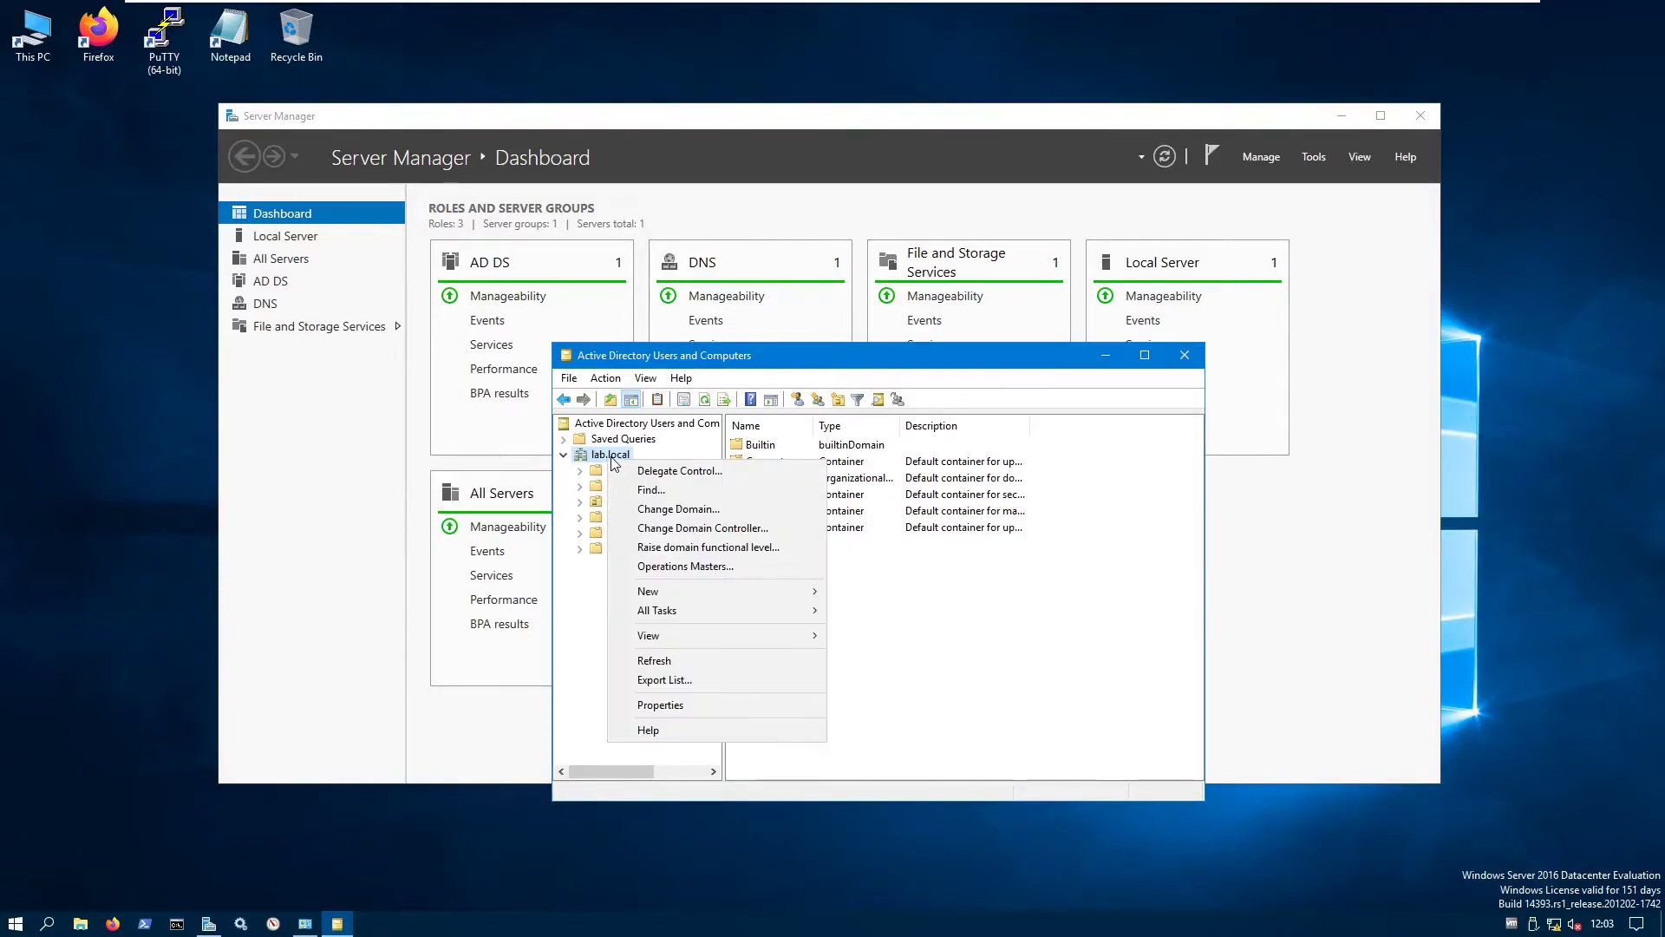
{"action": "mouse_move", "coordinate": [735, 592]}
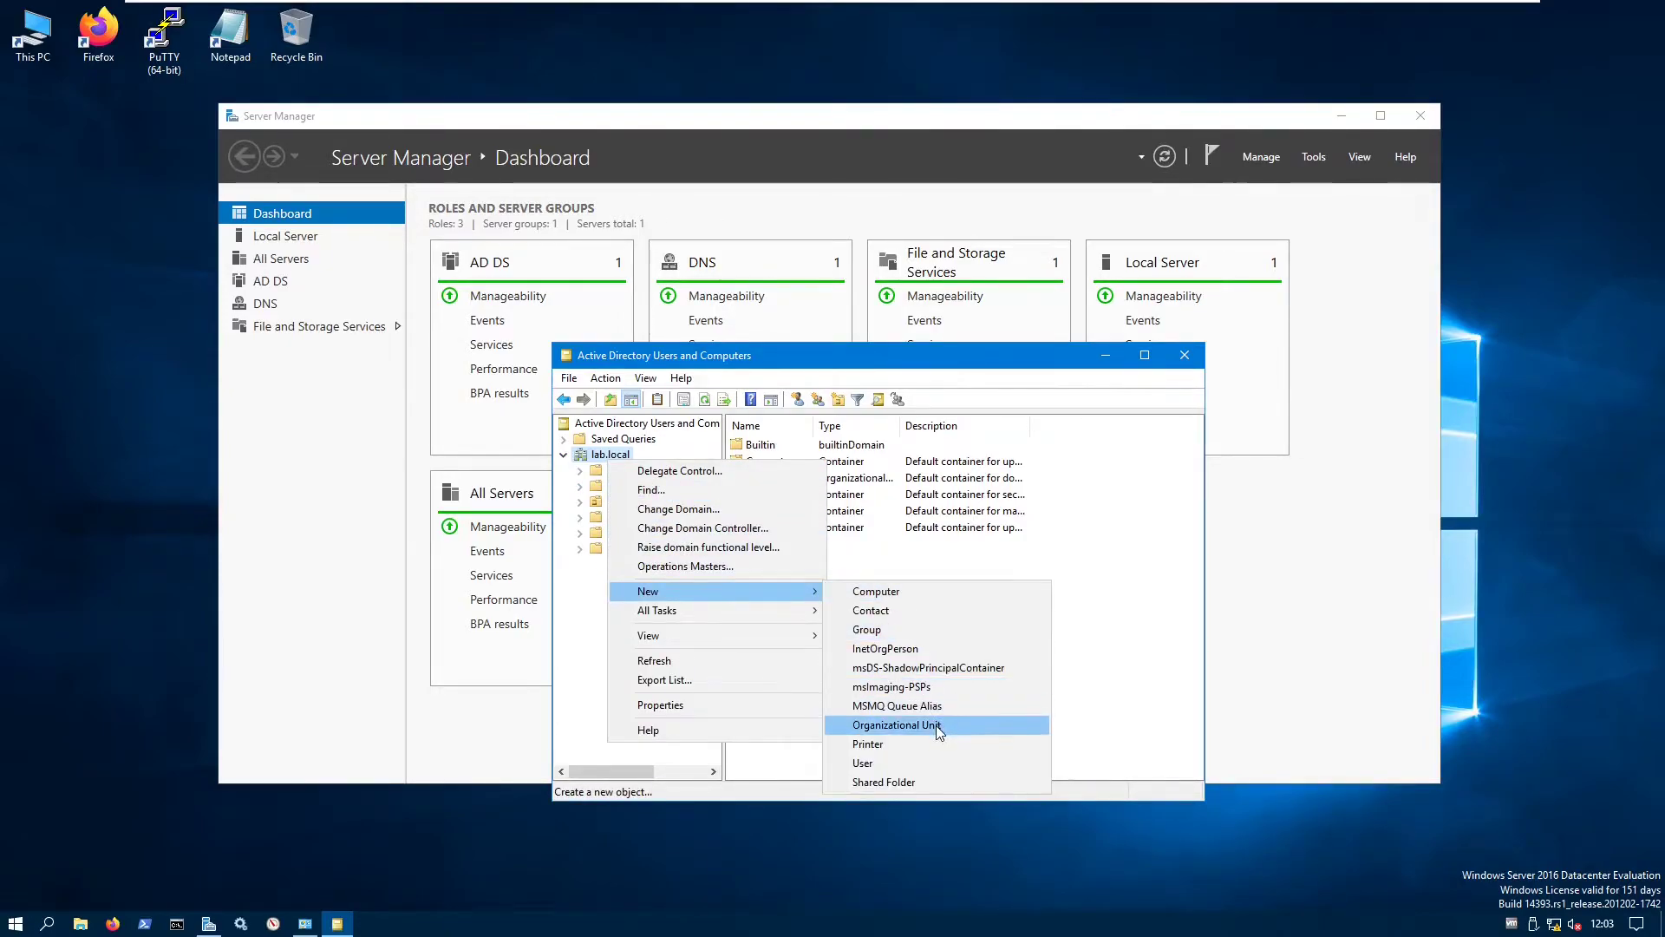
{"action": "left_click", "coordinate": [935, 726]}
{"action": "type", "text": "LocalUsers"}
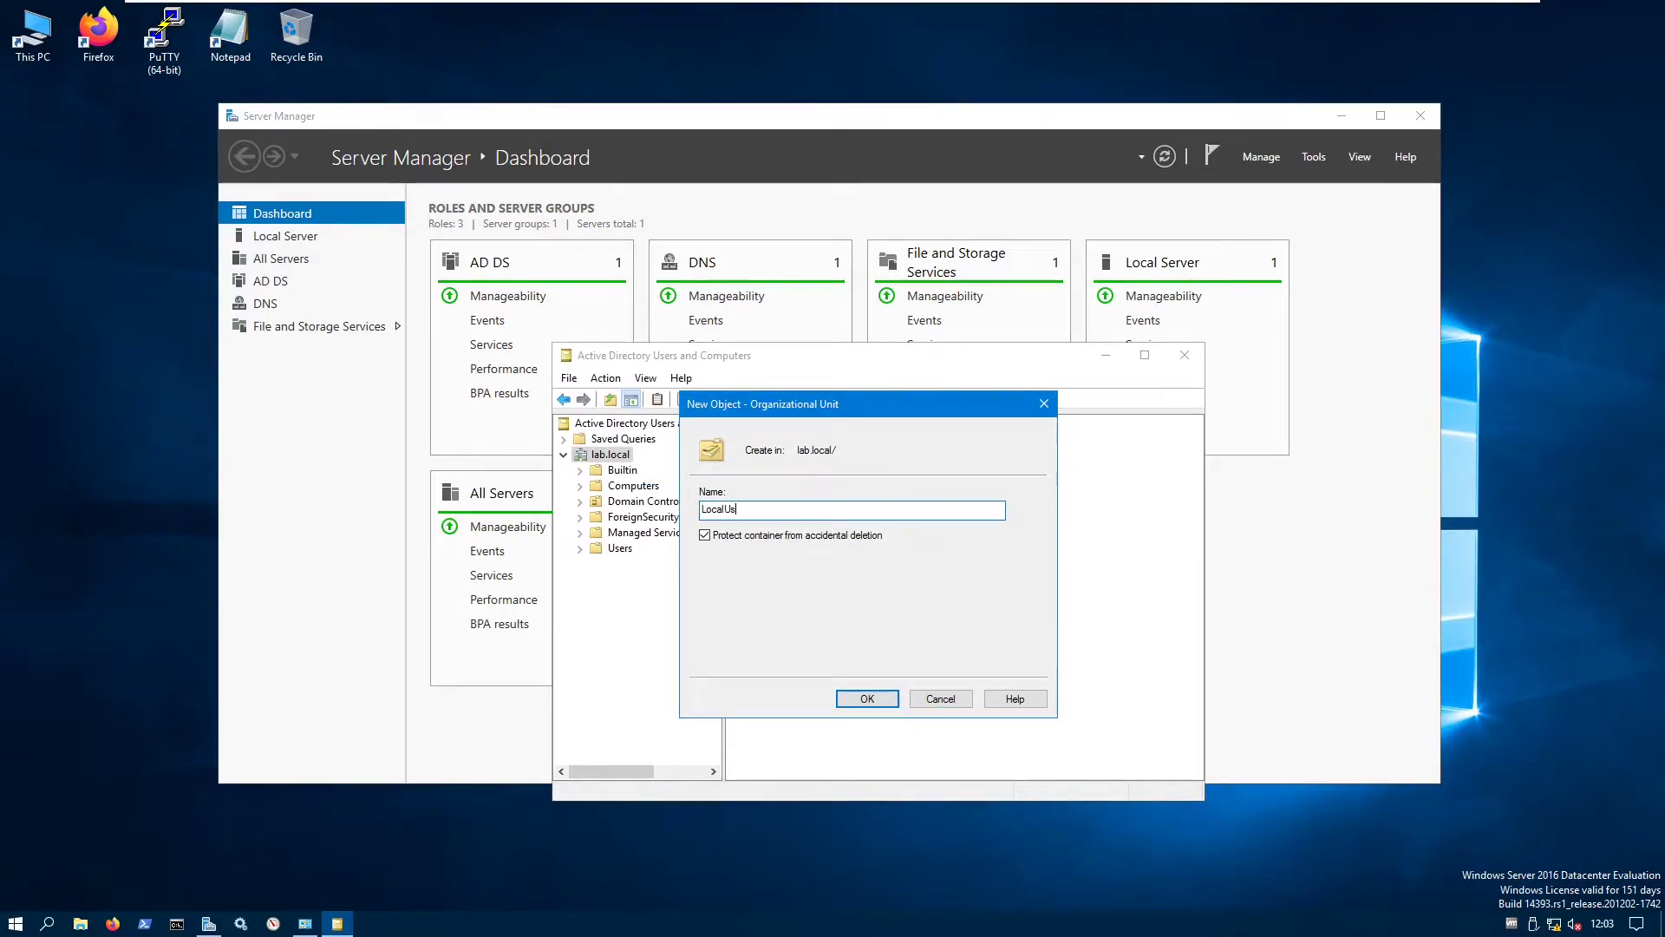
- Confirm LocalUsers, then add domain local security group LocalUserGroup inside it
{"action": "left_click", "coordinate": [867, 698]}
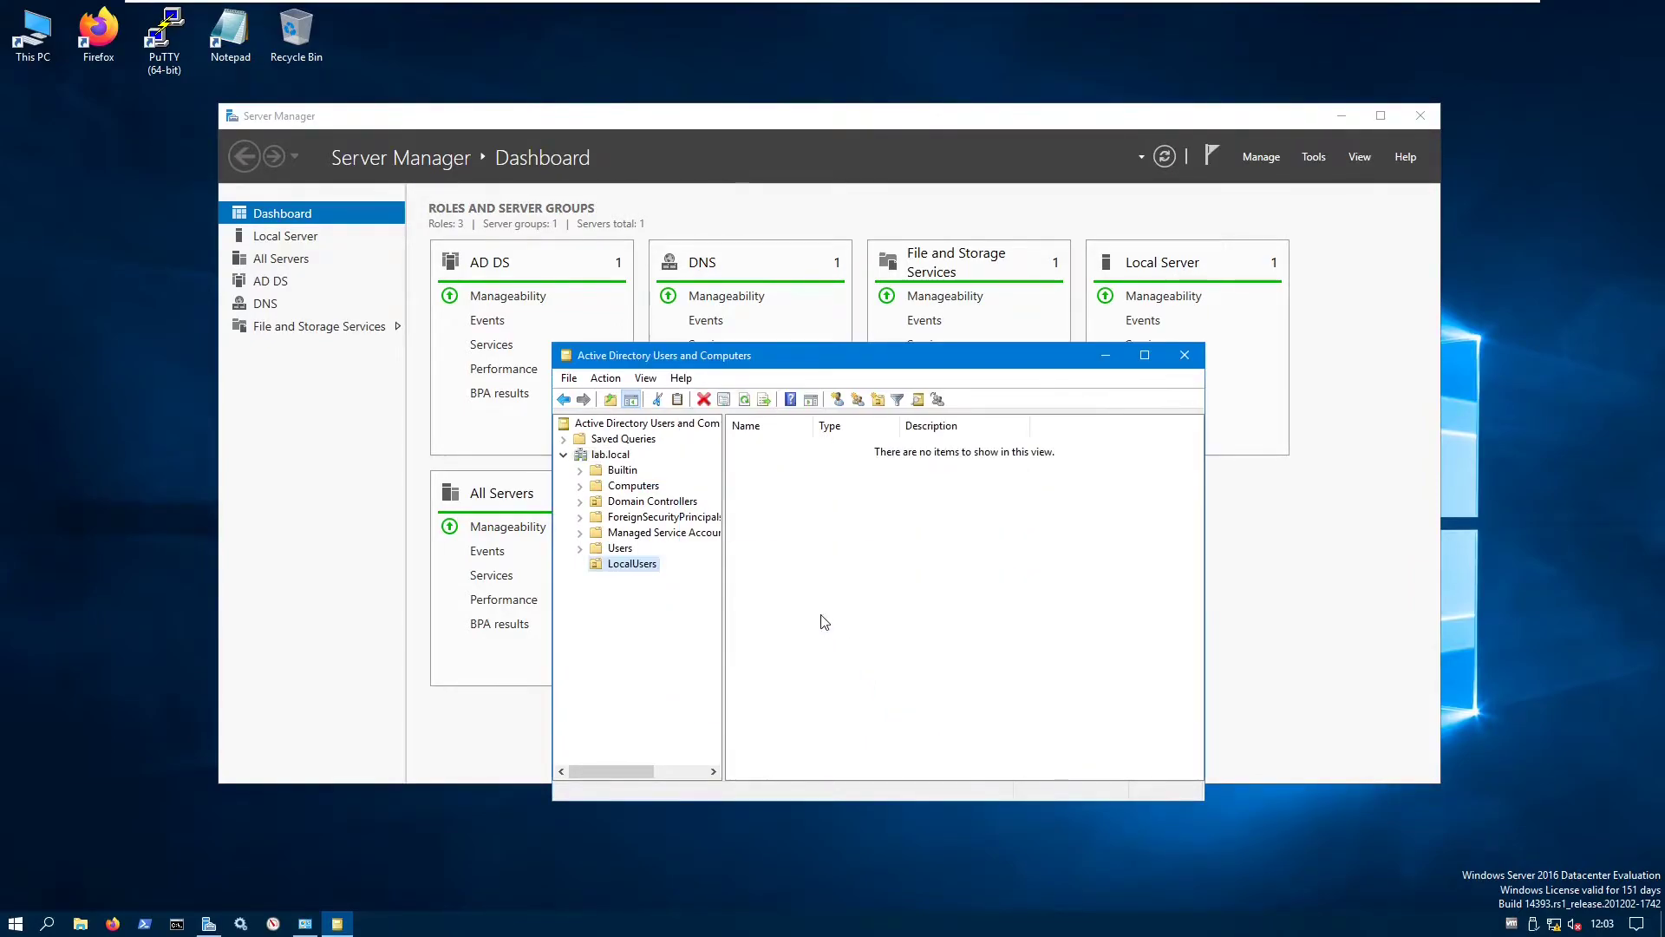
{"action": "right_click", "coordinate": [759, 501]}
{"action": "mouse_move", "coordinate": [887, 574]}
{"action": "left_click", "coordinate": [984, 608]}
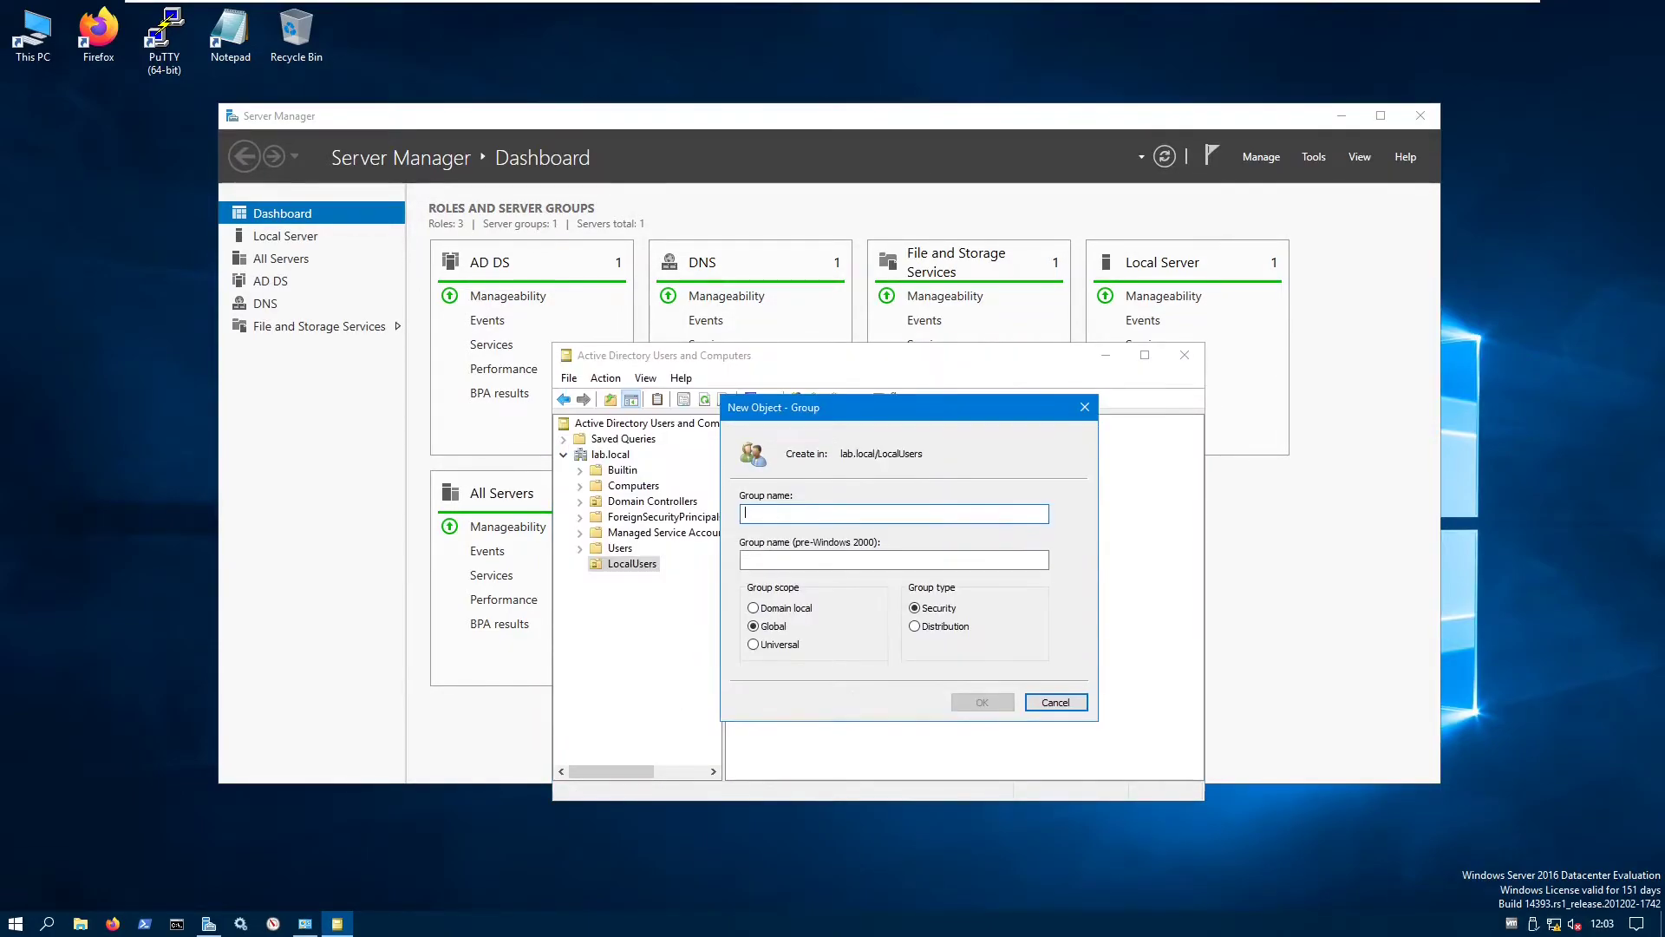
{"action": "type", "text": "Loc"}
{"action": "type", "text": "aUse"}
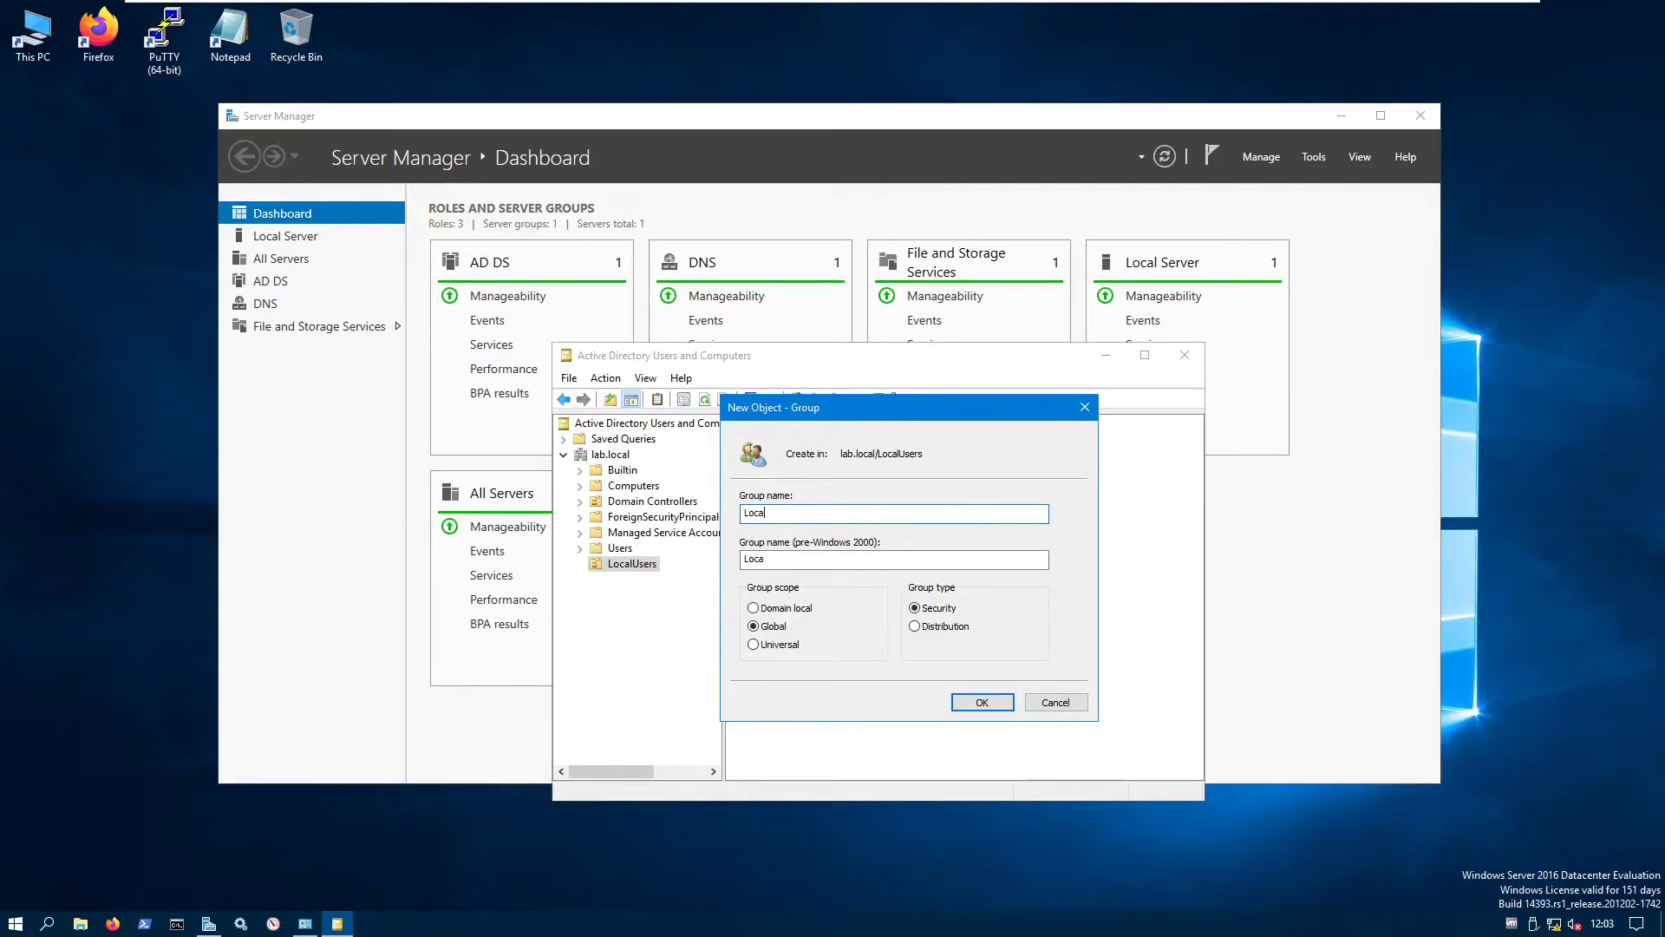
{"action": "type", "text": "rGroup"}
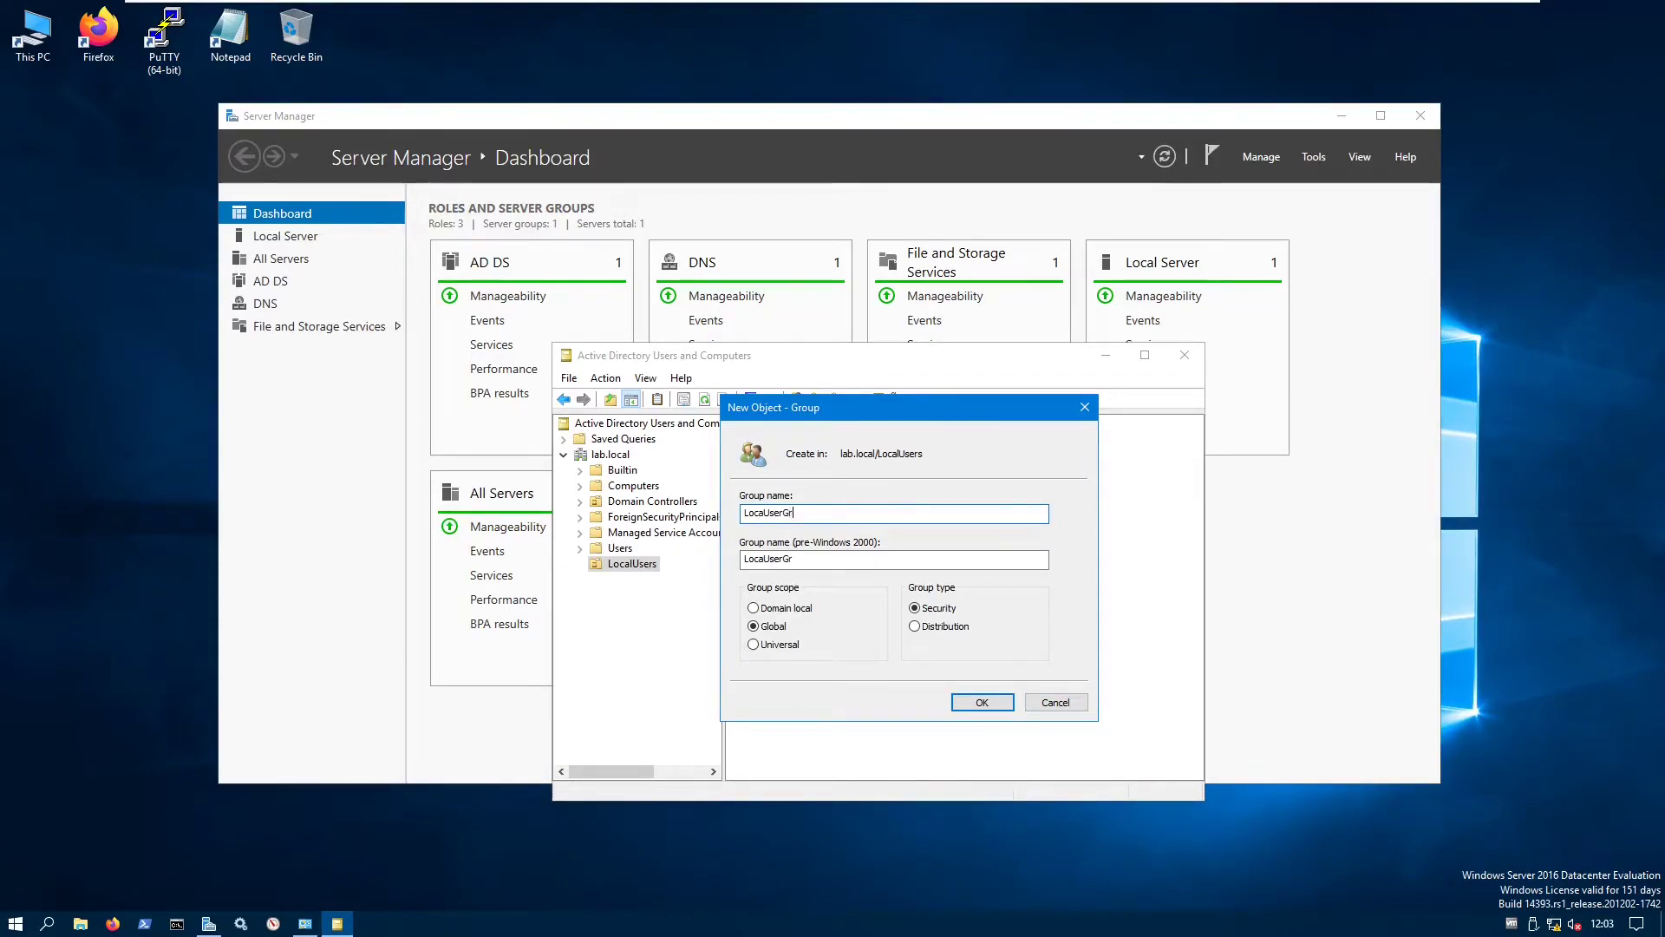
{"action": "key", "text": "Tab"}
{"action": "key", "text": "Tab"}
{"action": "key", "text": "Up"}
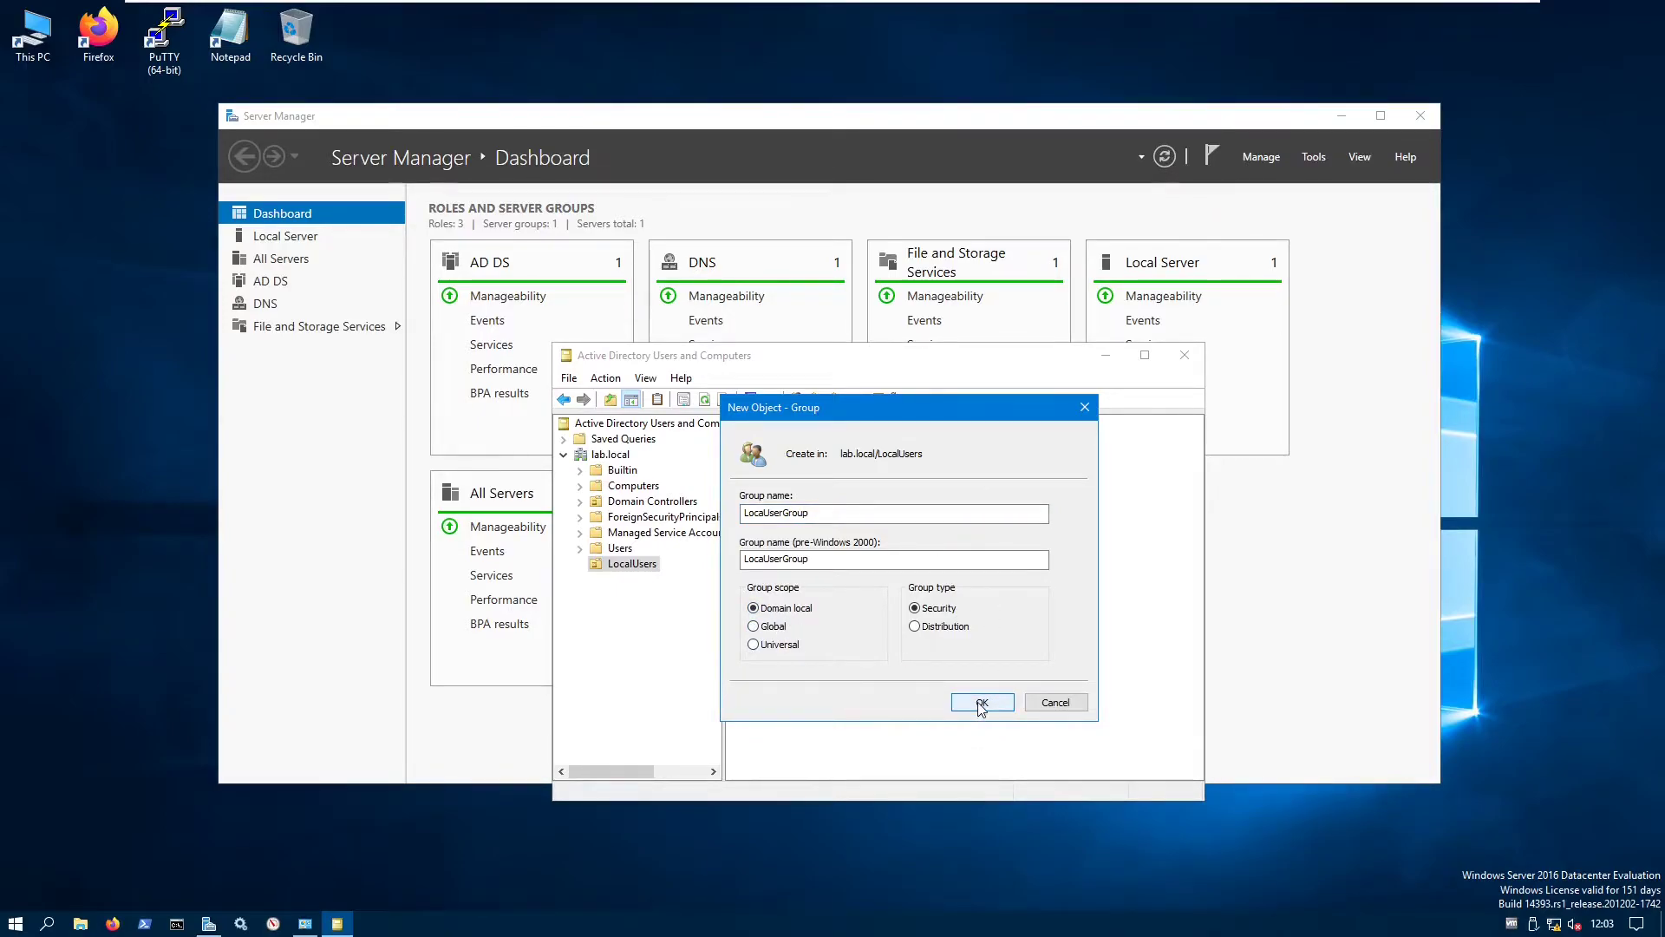
{"action": "left_click", "coordinate": [981, 706]}
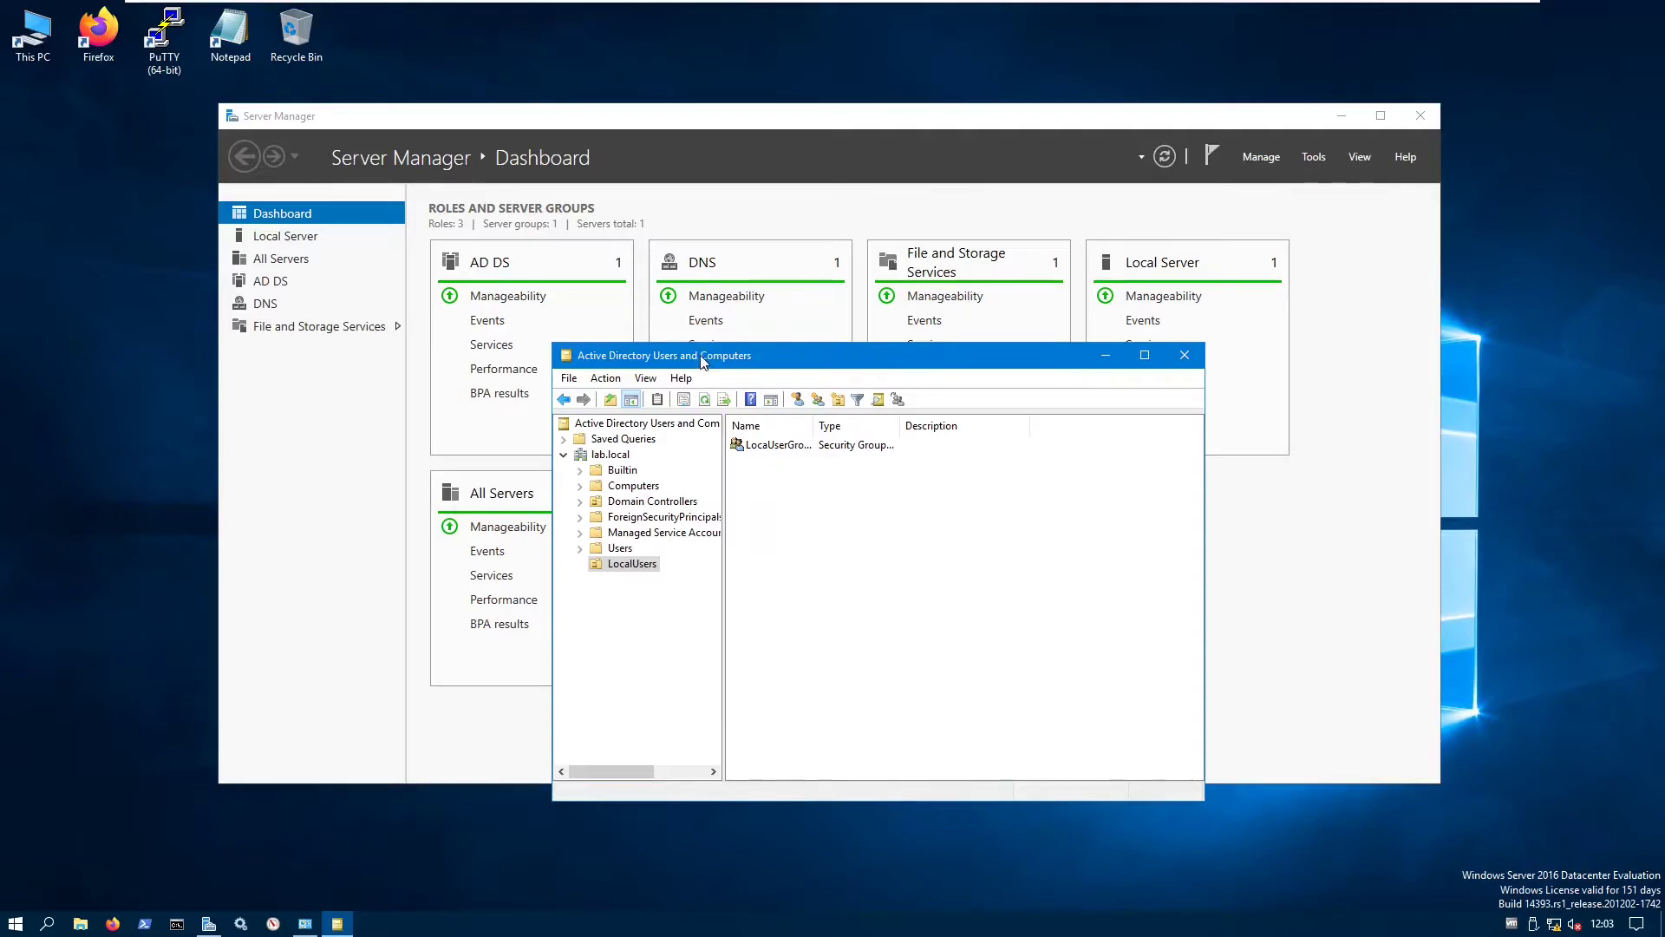
{"action": "left_click_drag", "start_coordinate": [746, 355], "coordinate": [662, 290]}
{"action": "right_click", "coordinate": [692, 424]}
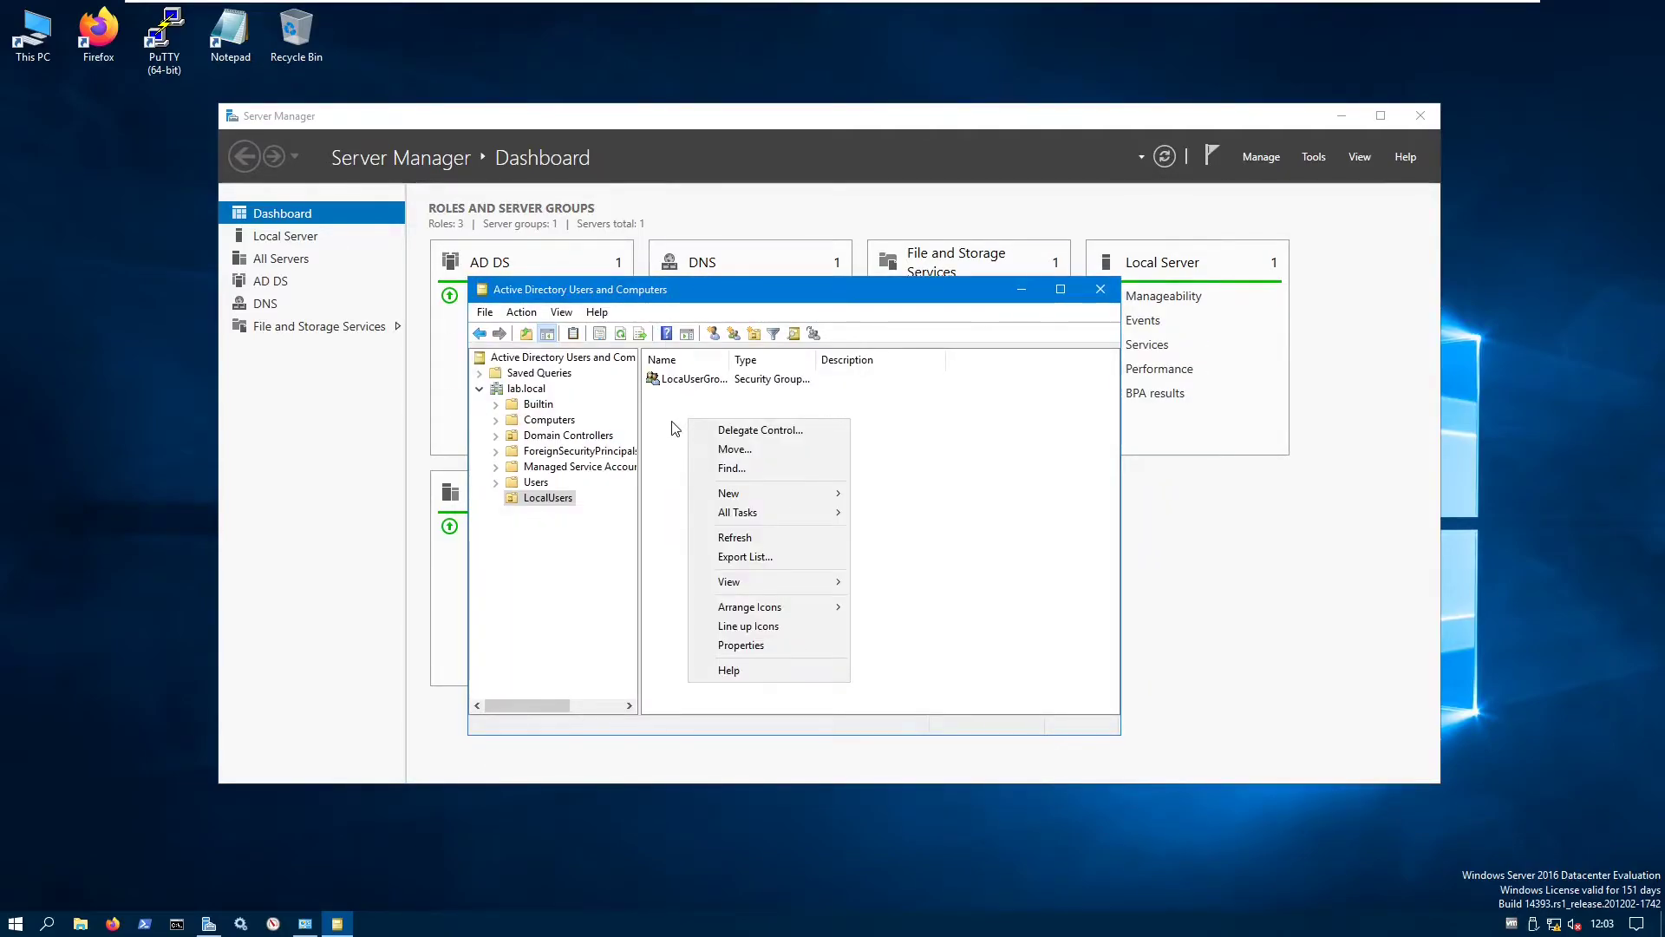
{"action": "mouse_move", "coordinate": [809, 493]}
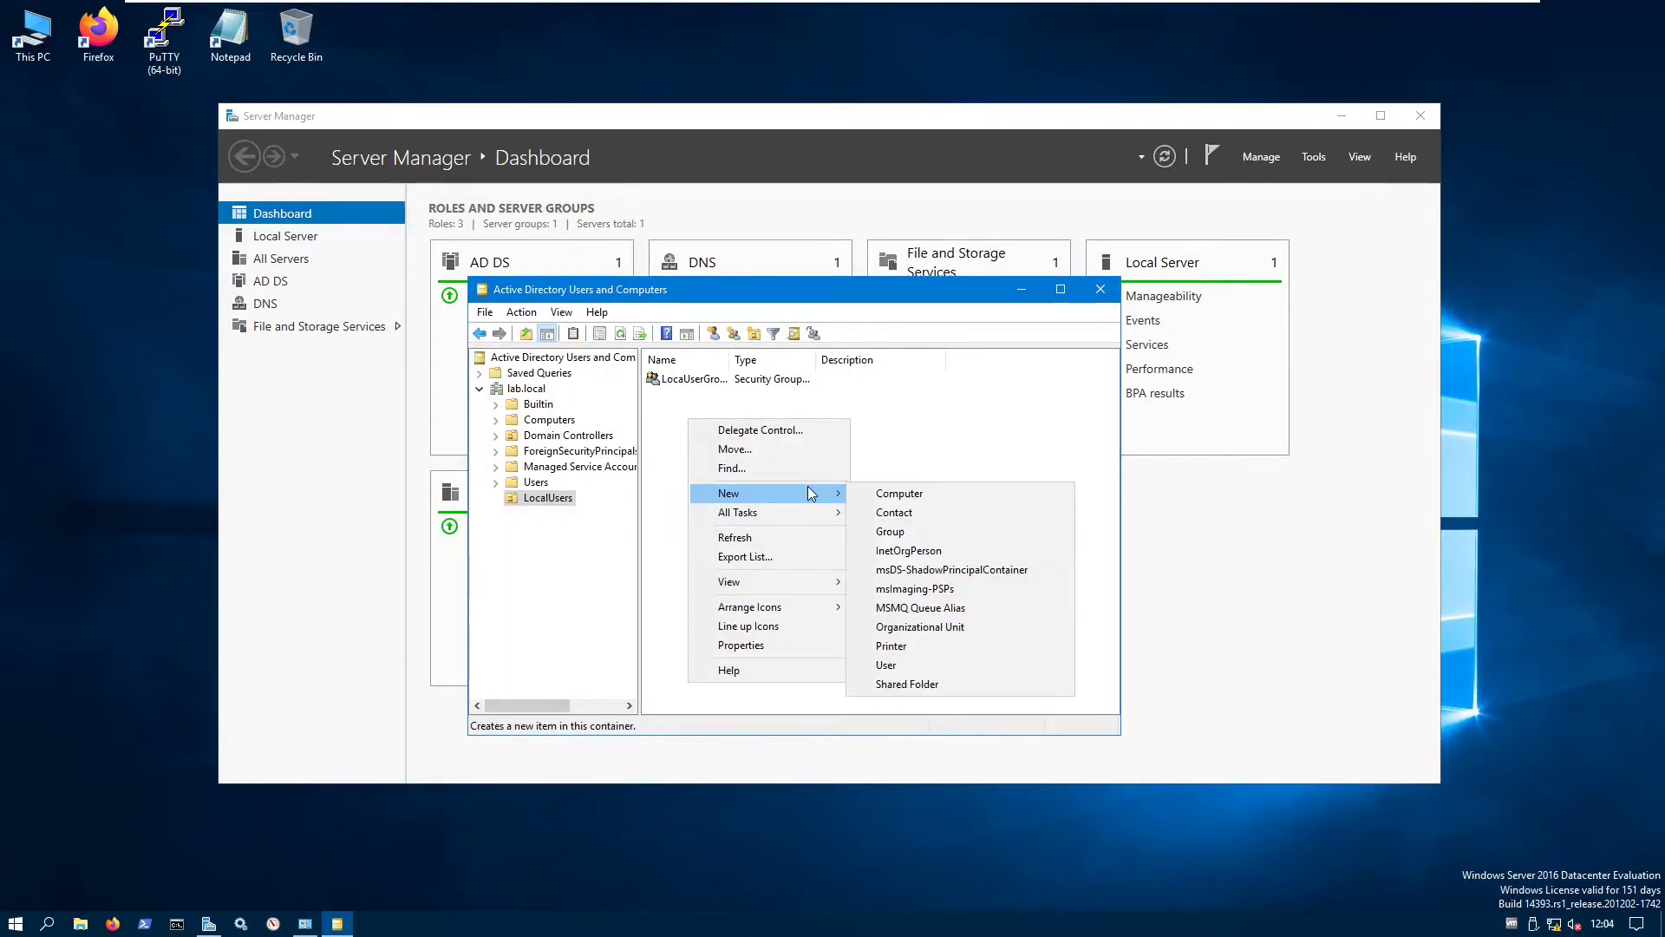
{"action": "left_click", "coordinate": [894, 664]}
{"action": "left_click_drag", "start_coordinate": [629, 306], "coordinate": [815, 355]}
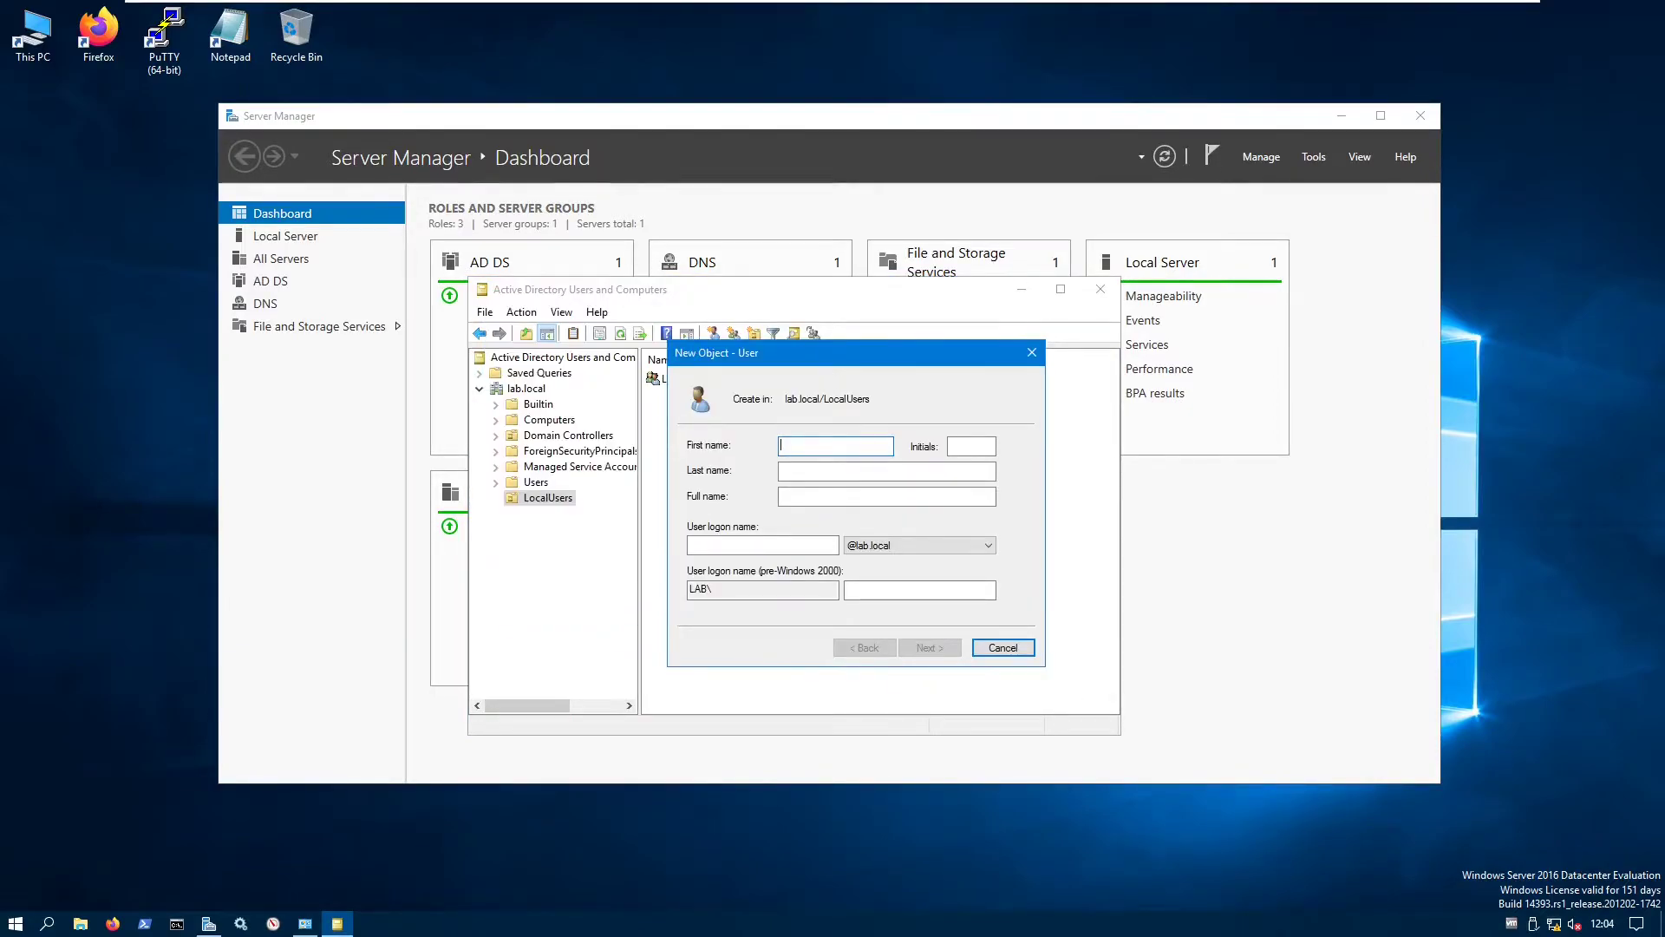
{"action": "type", "text": "Test"}
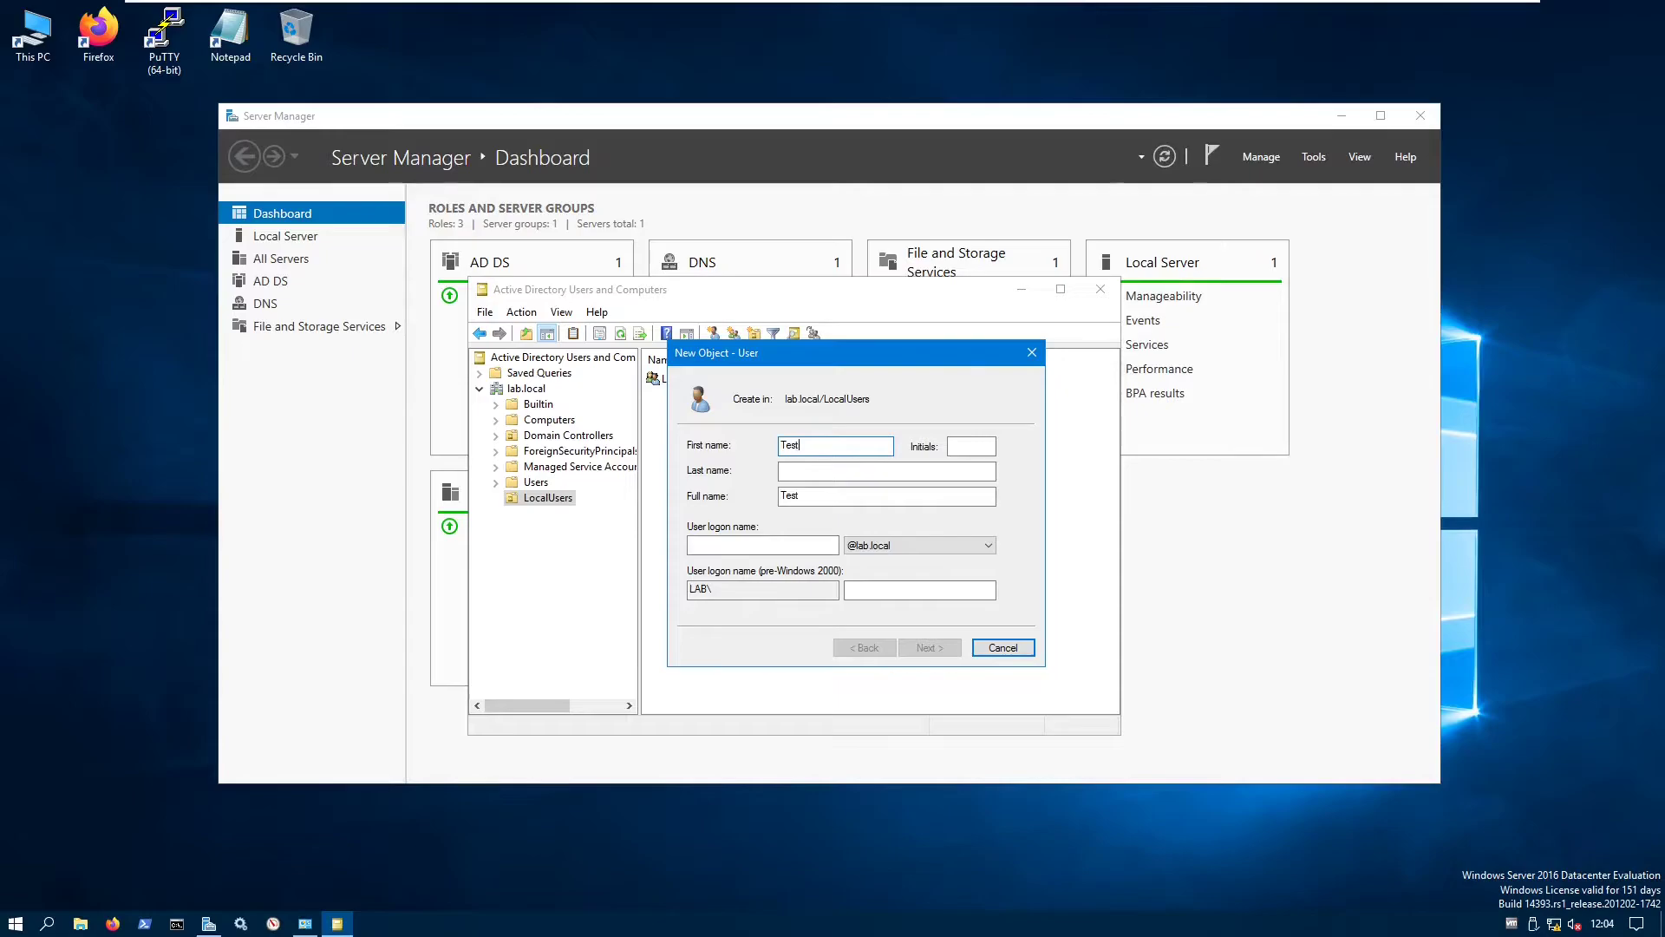
{"action": "left_click", "coordinate": [846, 471]}
{"action": "type", "text": "User"}
{"action": "left_click", "coordinate": [763, 545]}
{"action": "type", "text": "testz"}
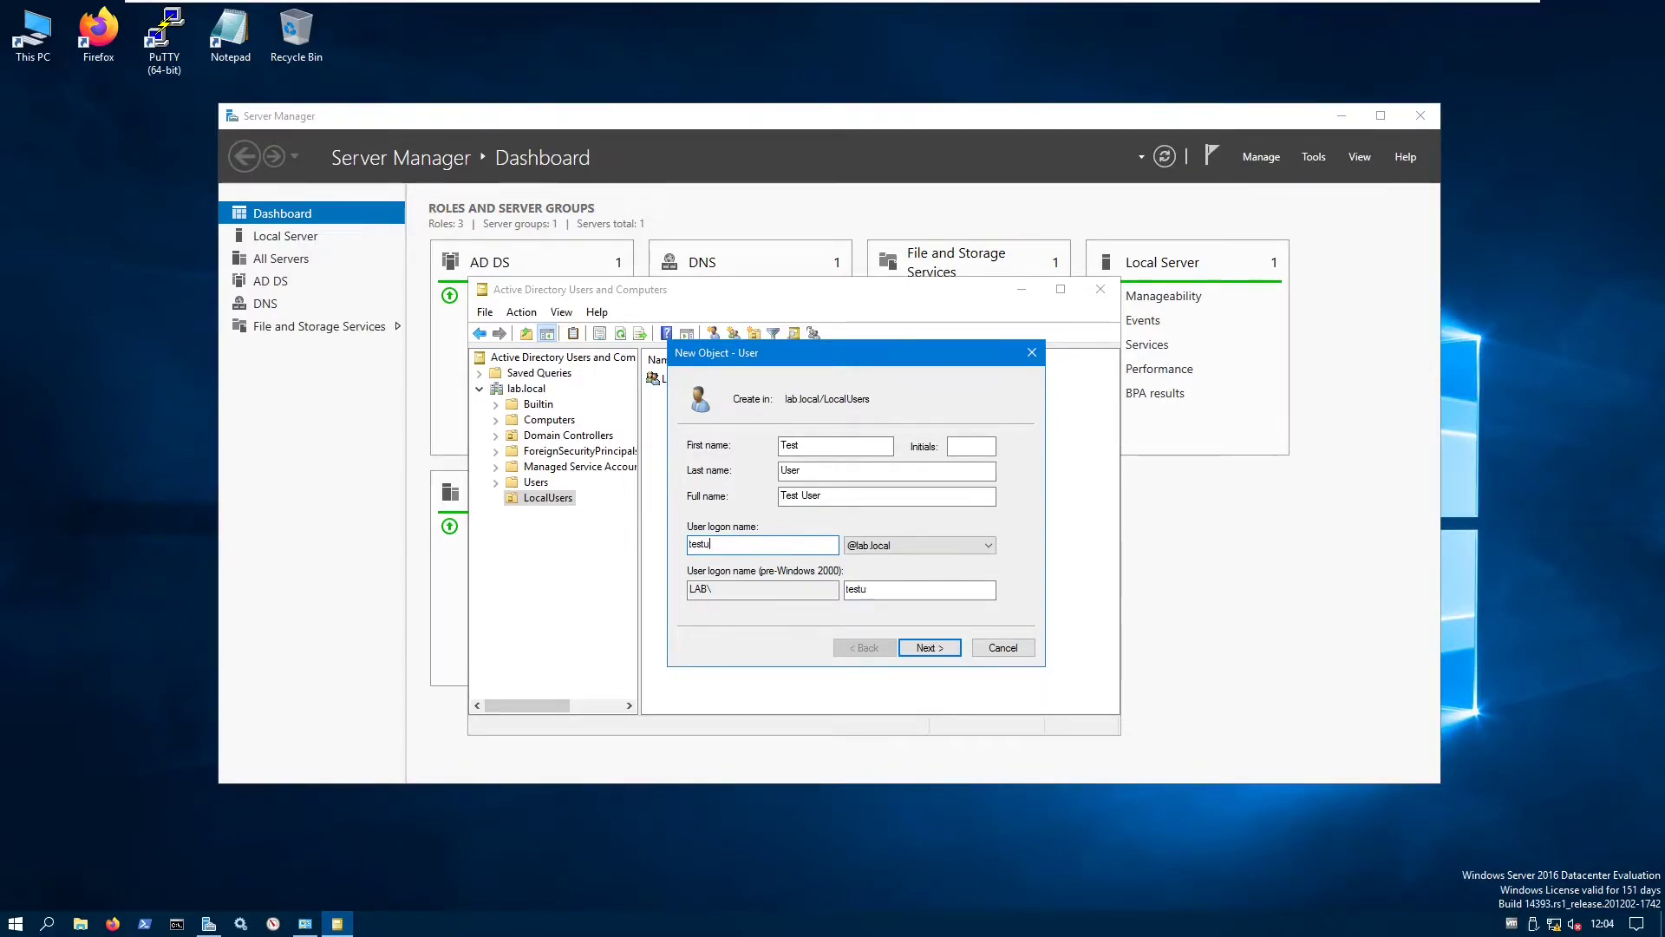
{"action": "left_click", "coordinate": [990, 546]}
{"action": "left_click", "coordinate": [991, 561]}
- Set and confirm the user's password, never expiring with no forced change, and finish
{"action": "left_click", "coordinate": [929, 648]}
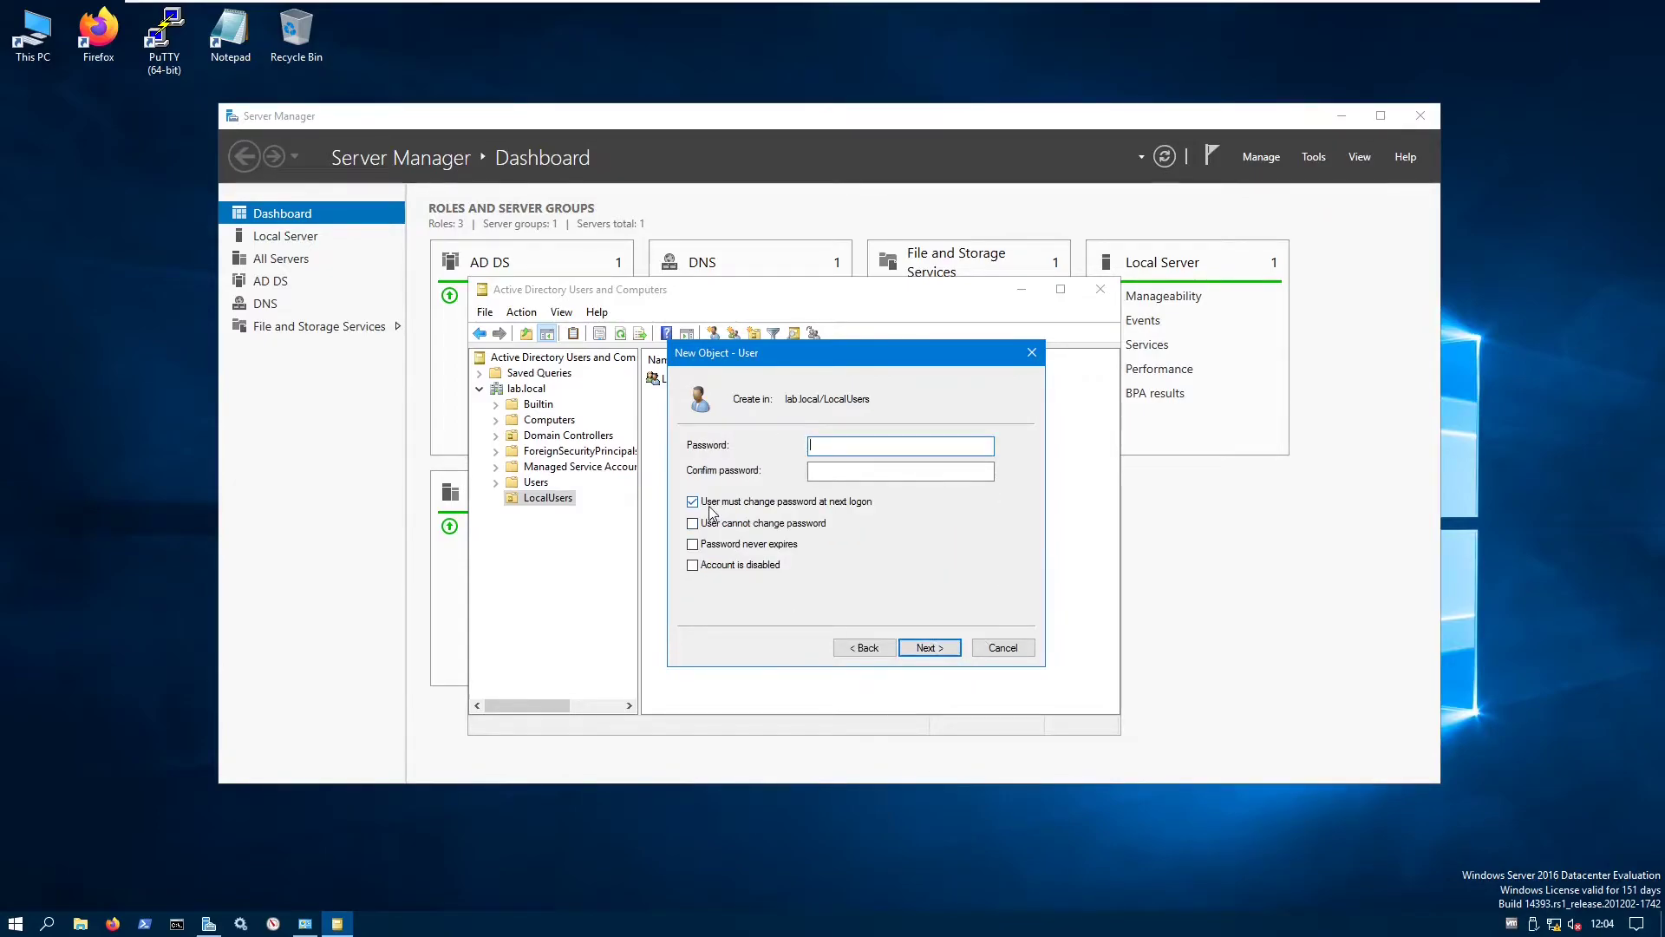
{"action": "left_click", "coordinate": [720, 544]}
{"action": "left_click", "coordinate": [868, 446]}
{"action": "type", "text": "P@"}
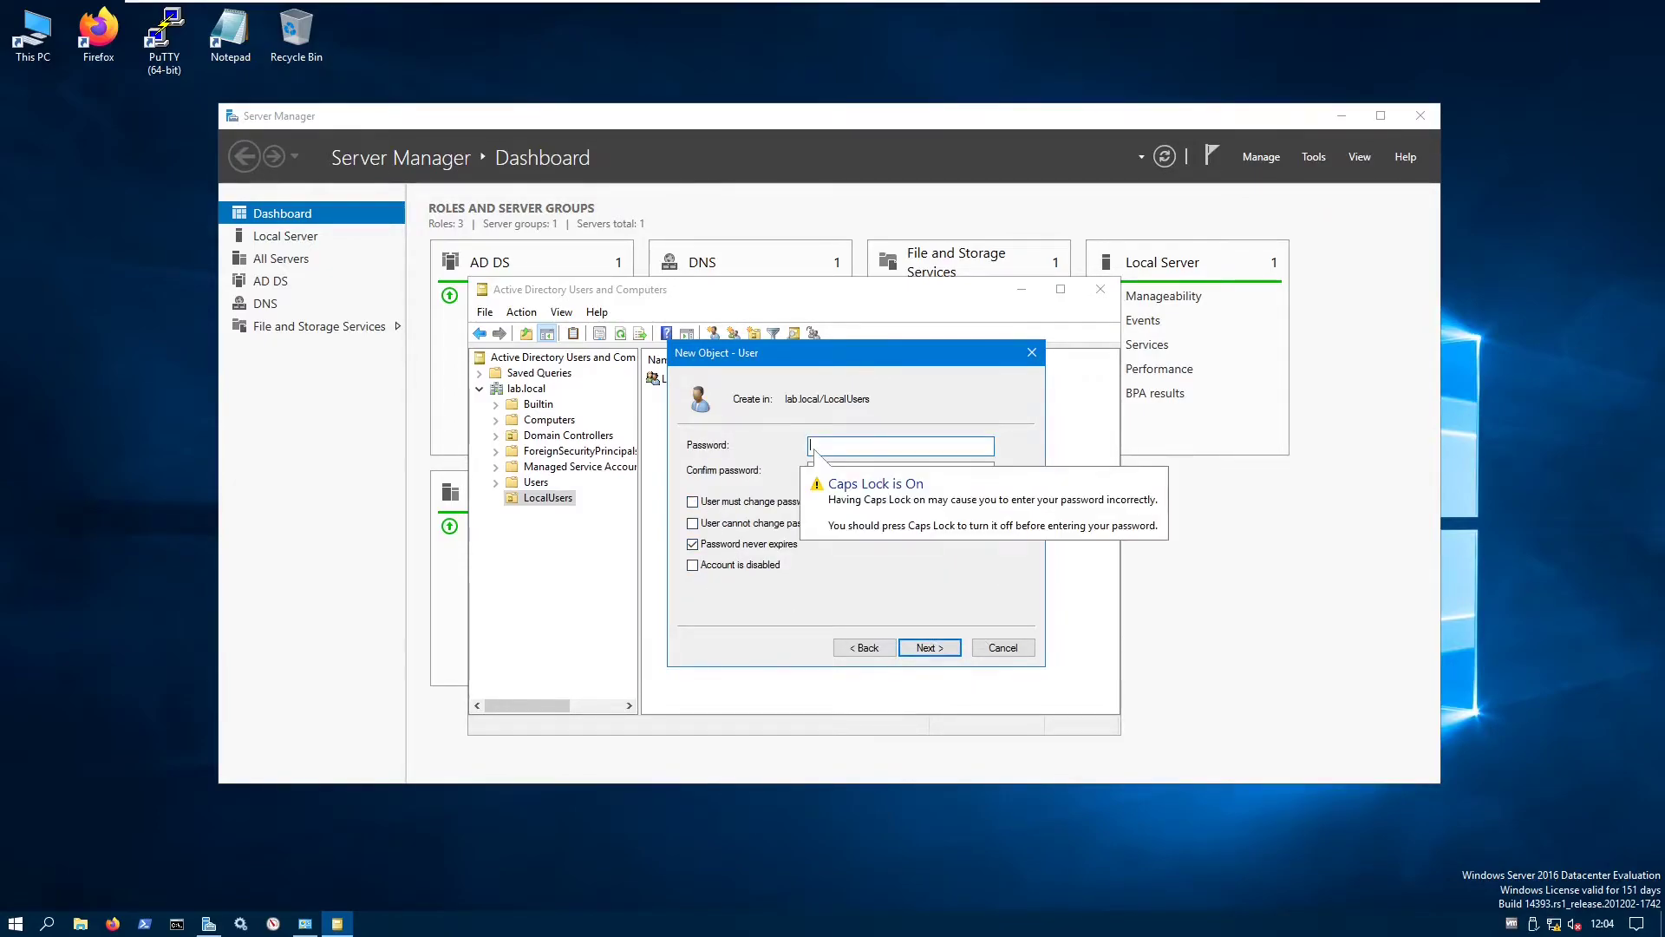
{"action": "type", "text": "ssw0rd1"}
{"action": "key", "text": "Tab"}
{"action": "type", "text": "P@ssw0rd"}
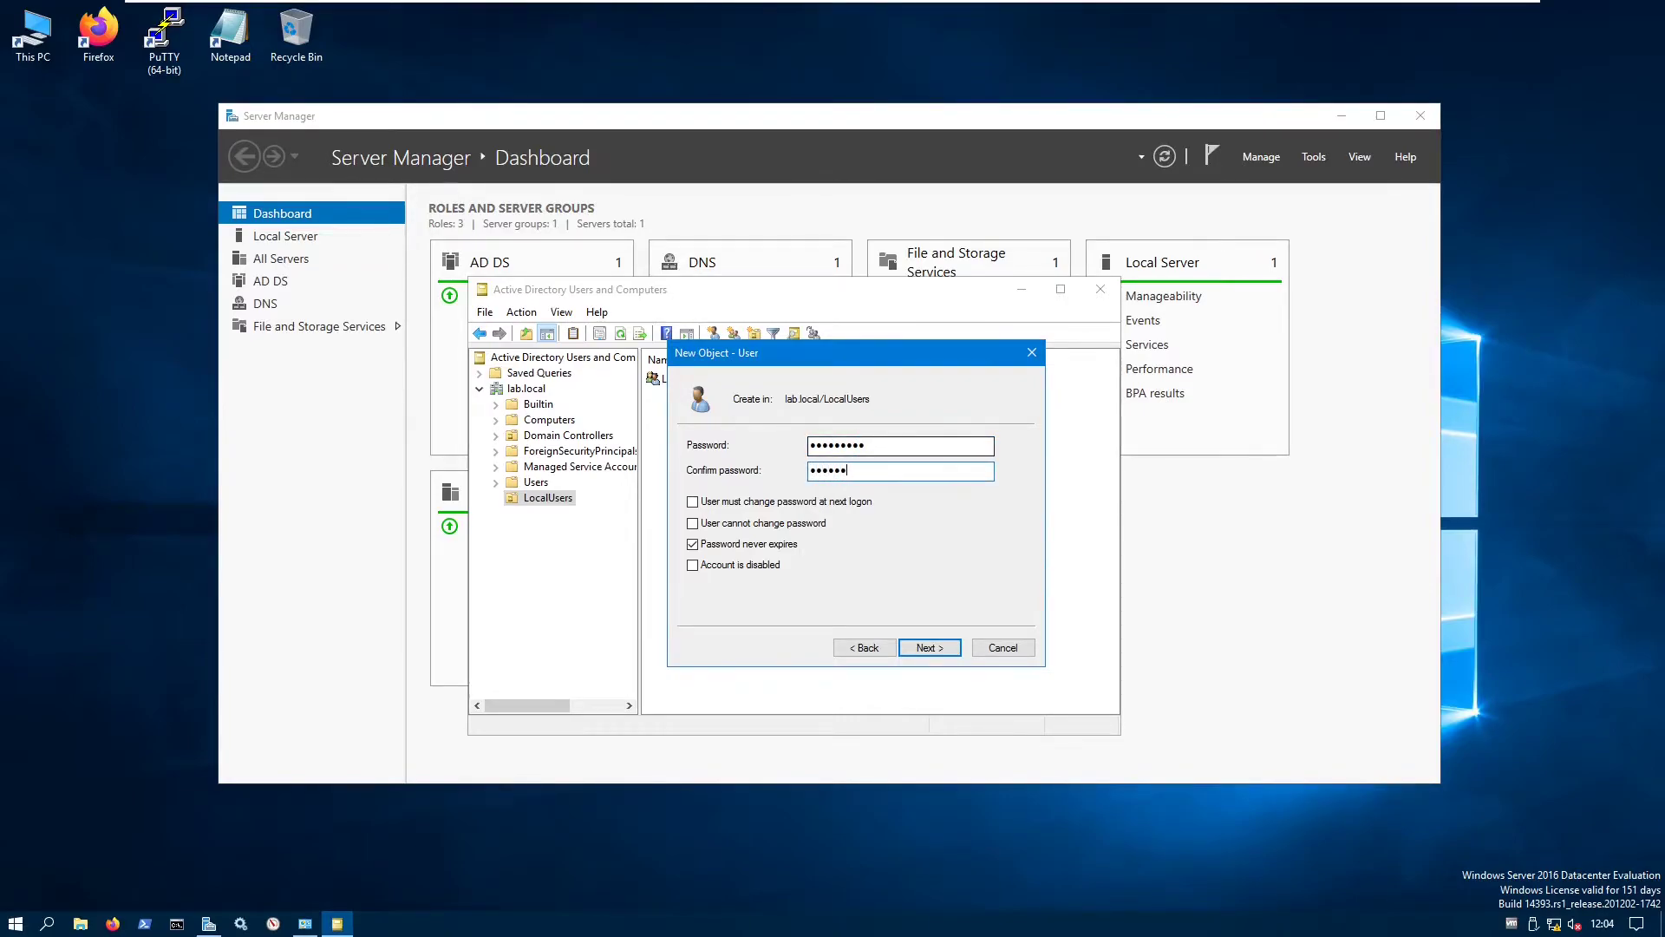
{"action": "type", "text": "1"}
{"action": "left_click", "coordinate": [929, 647]}
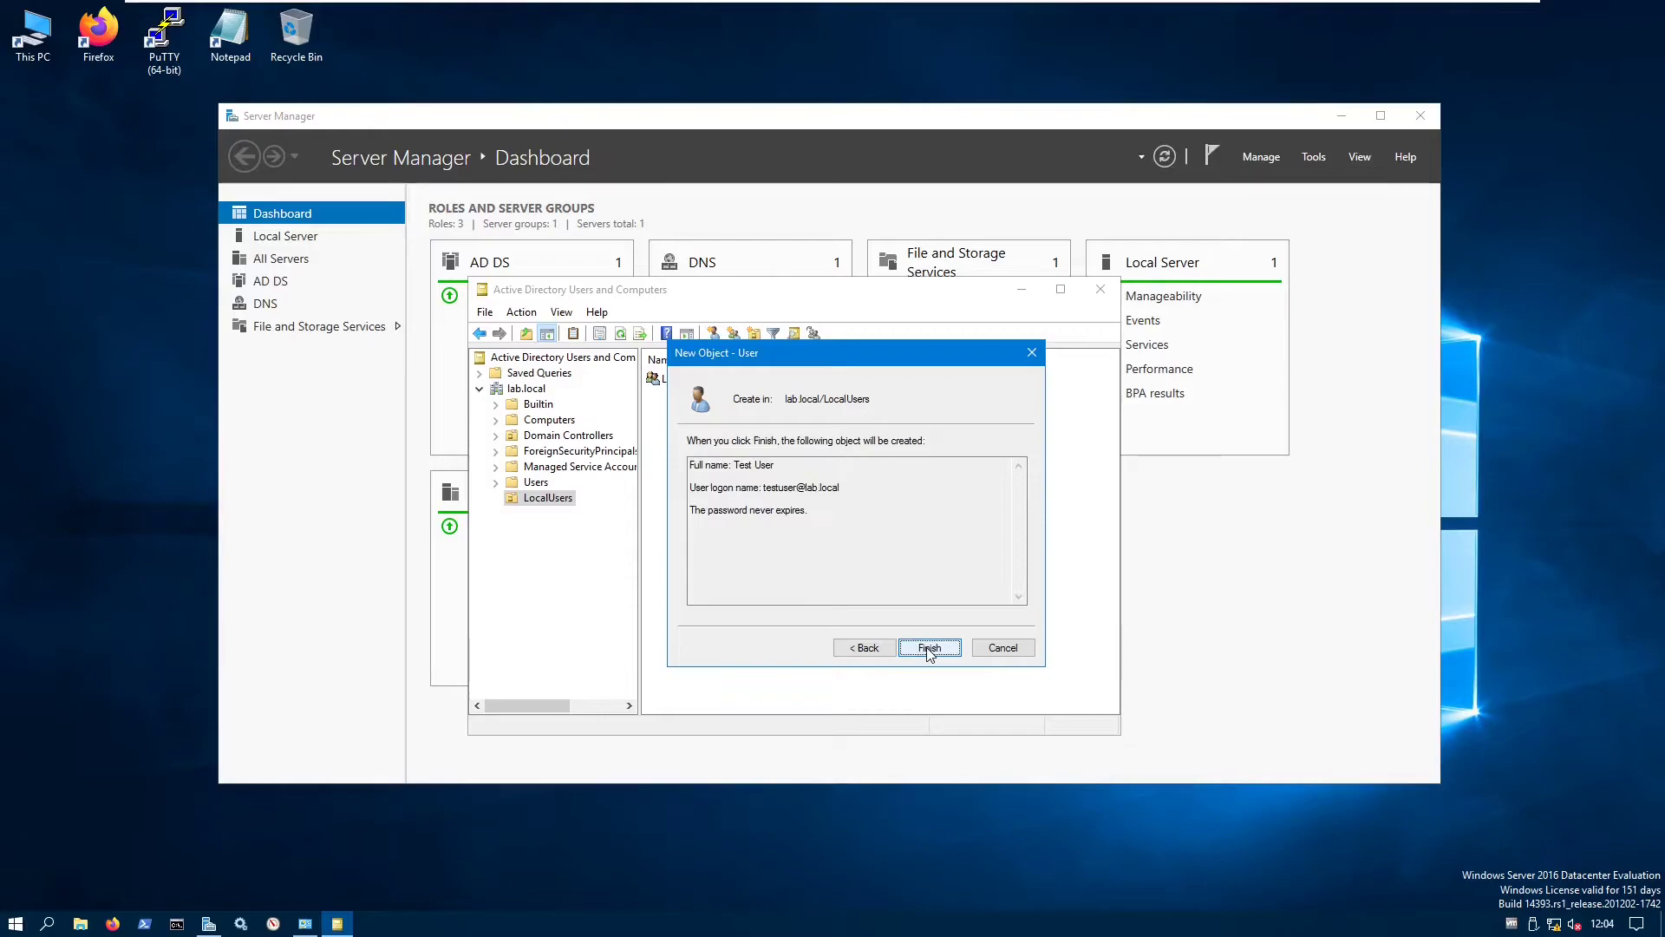
{"action": "left_click", "coordinate": [929, 647]}
- Add Test User, resolved from 'test', to LocalUserGroup's members, then return to Server Manager
{"action": "double_click", "coordinate": [694, 379]}
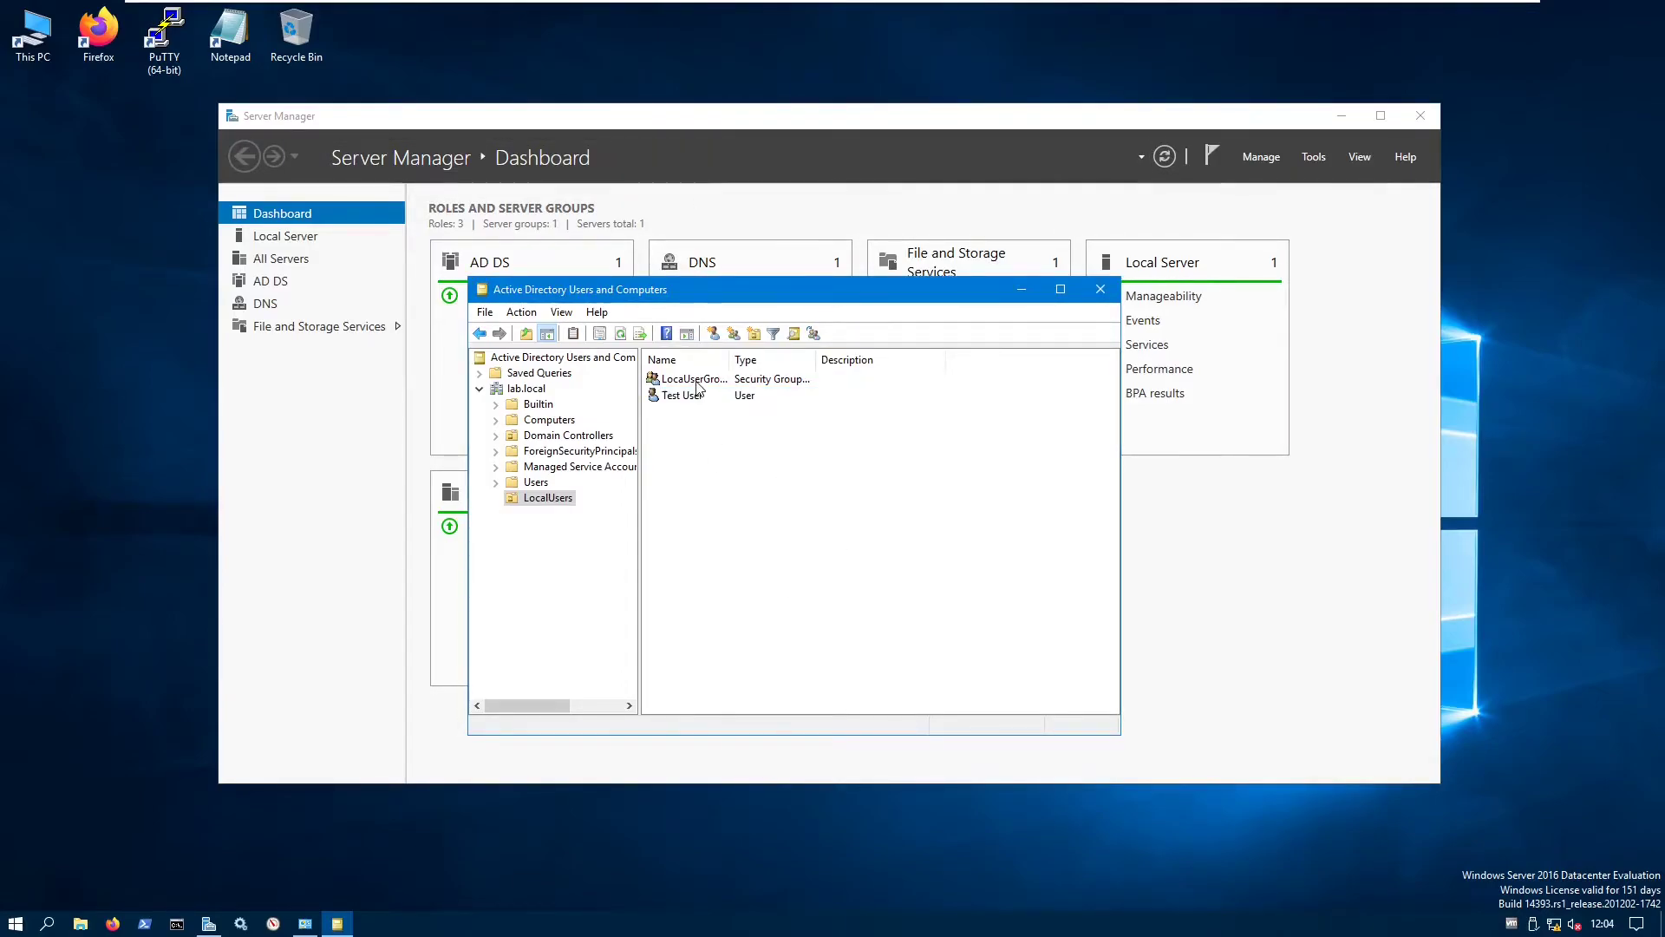
{"action": "left_click", "coordinate": [695, 350]}
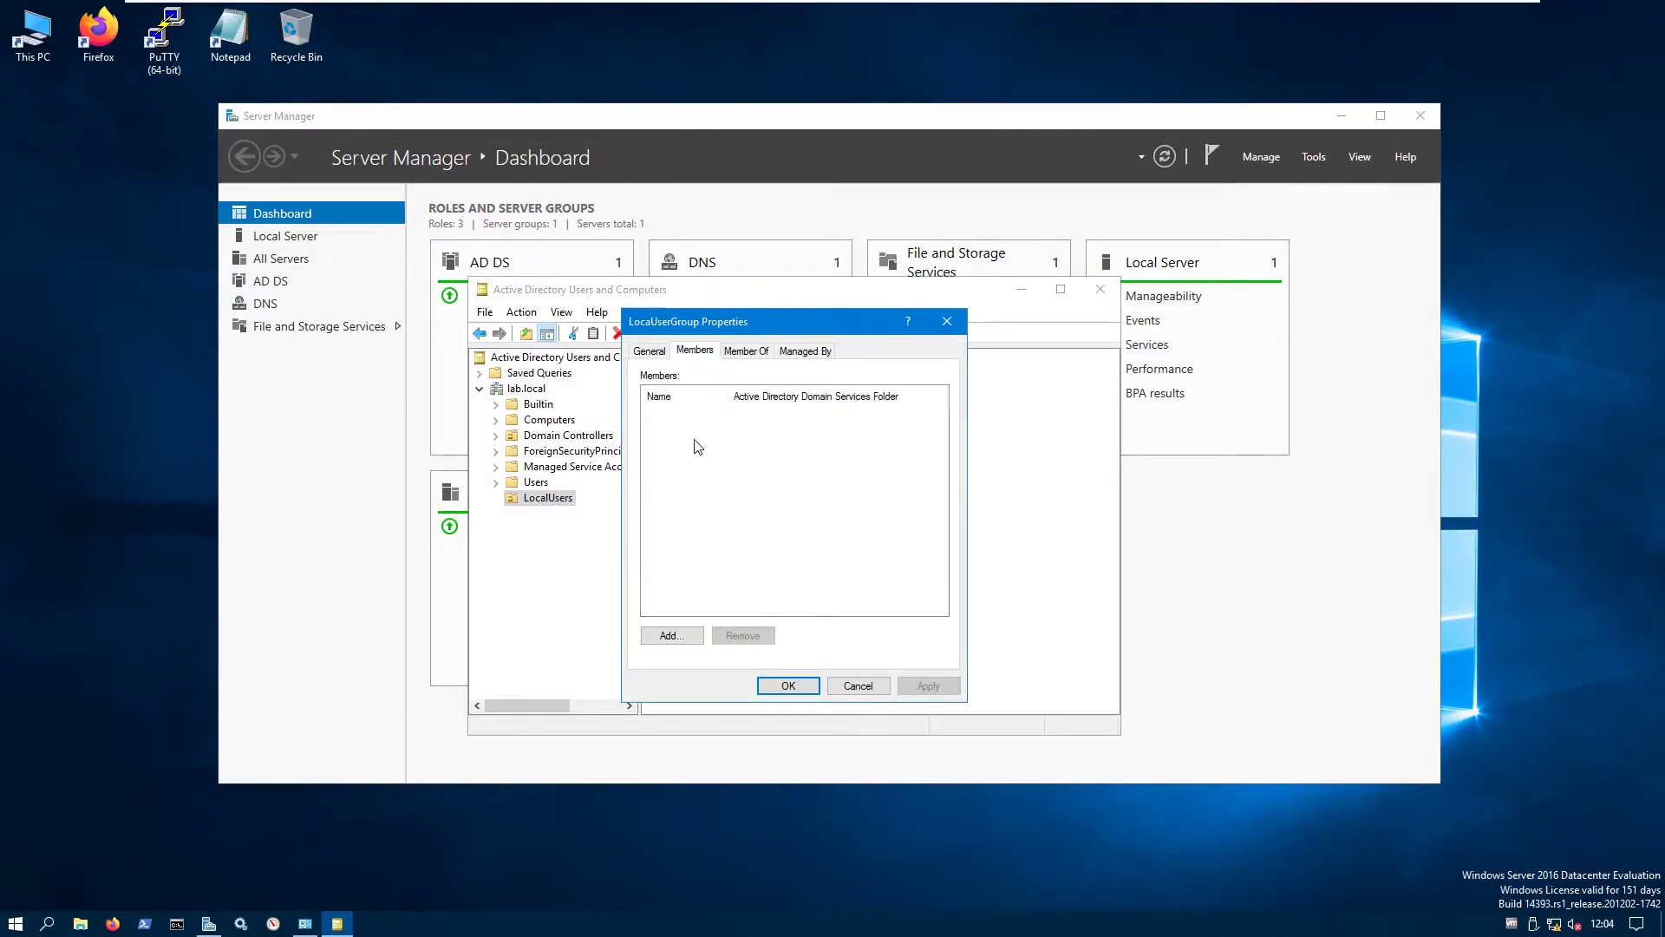
{"action": "left_click", "coordinate": [671, 636]}
{"action": "type", "text": "testuser"}
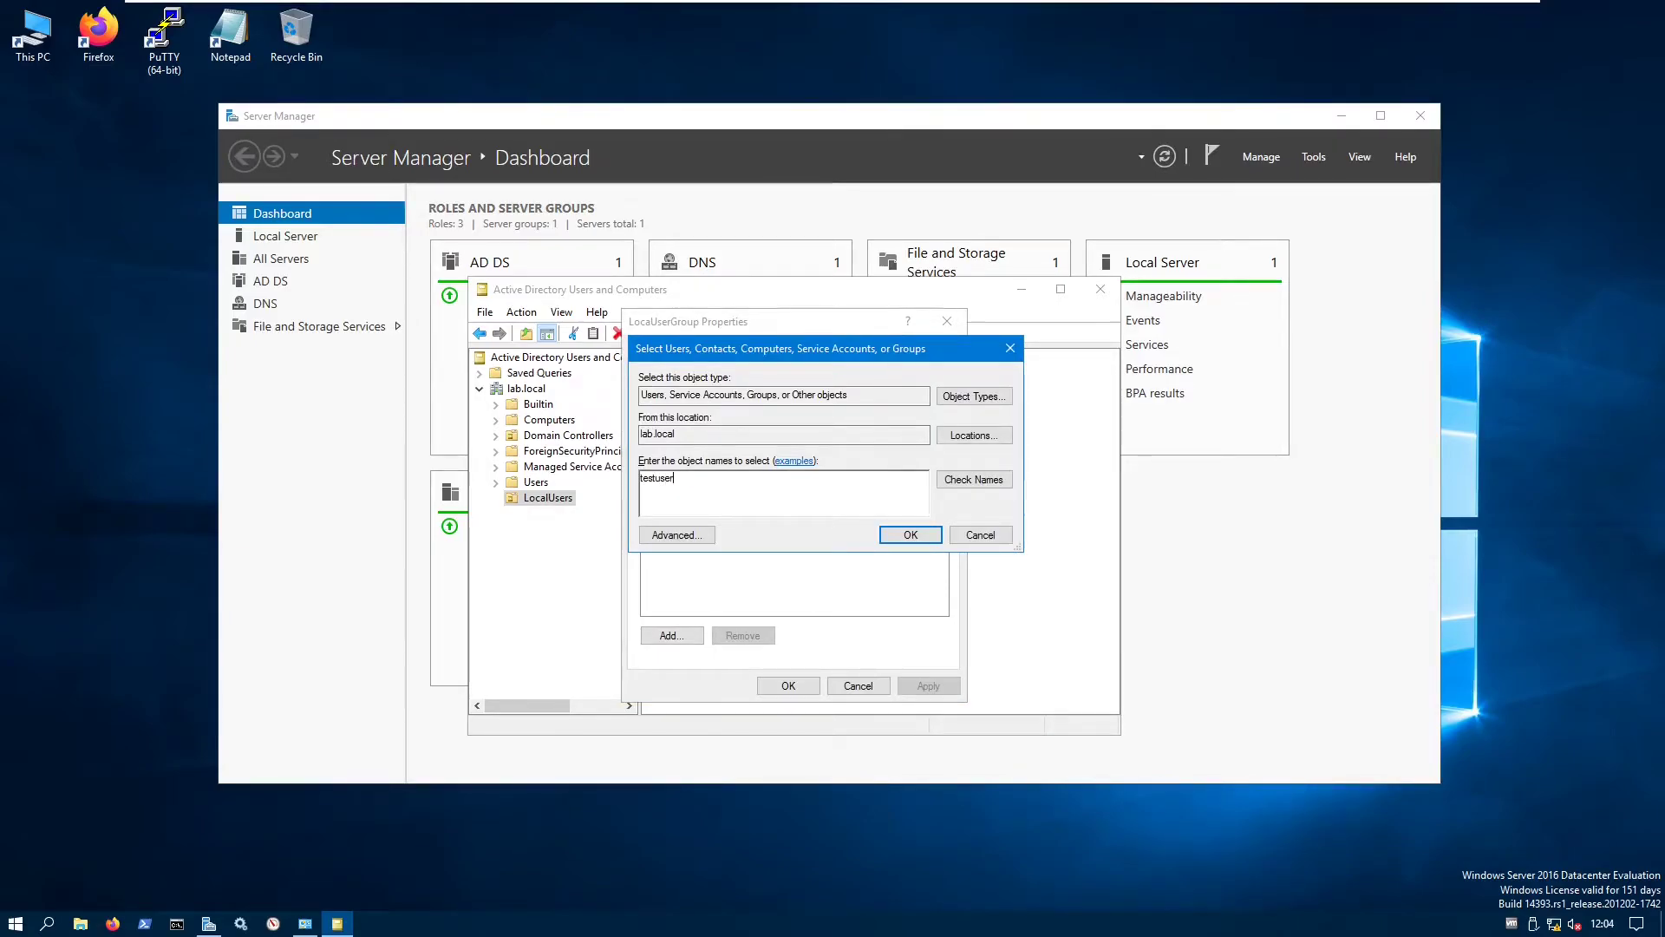
{"action": "left_click", "coordinate": [974, 479]}
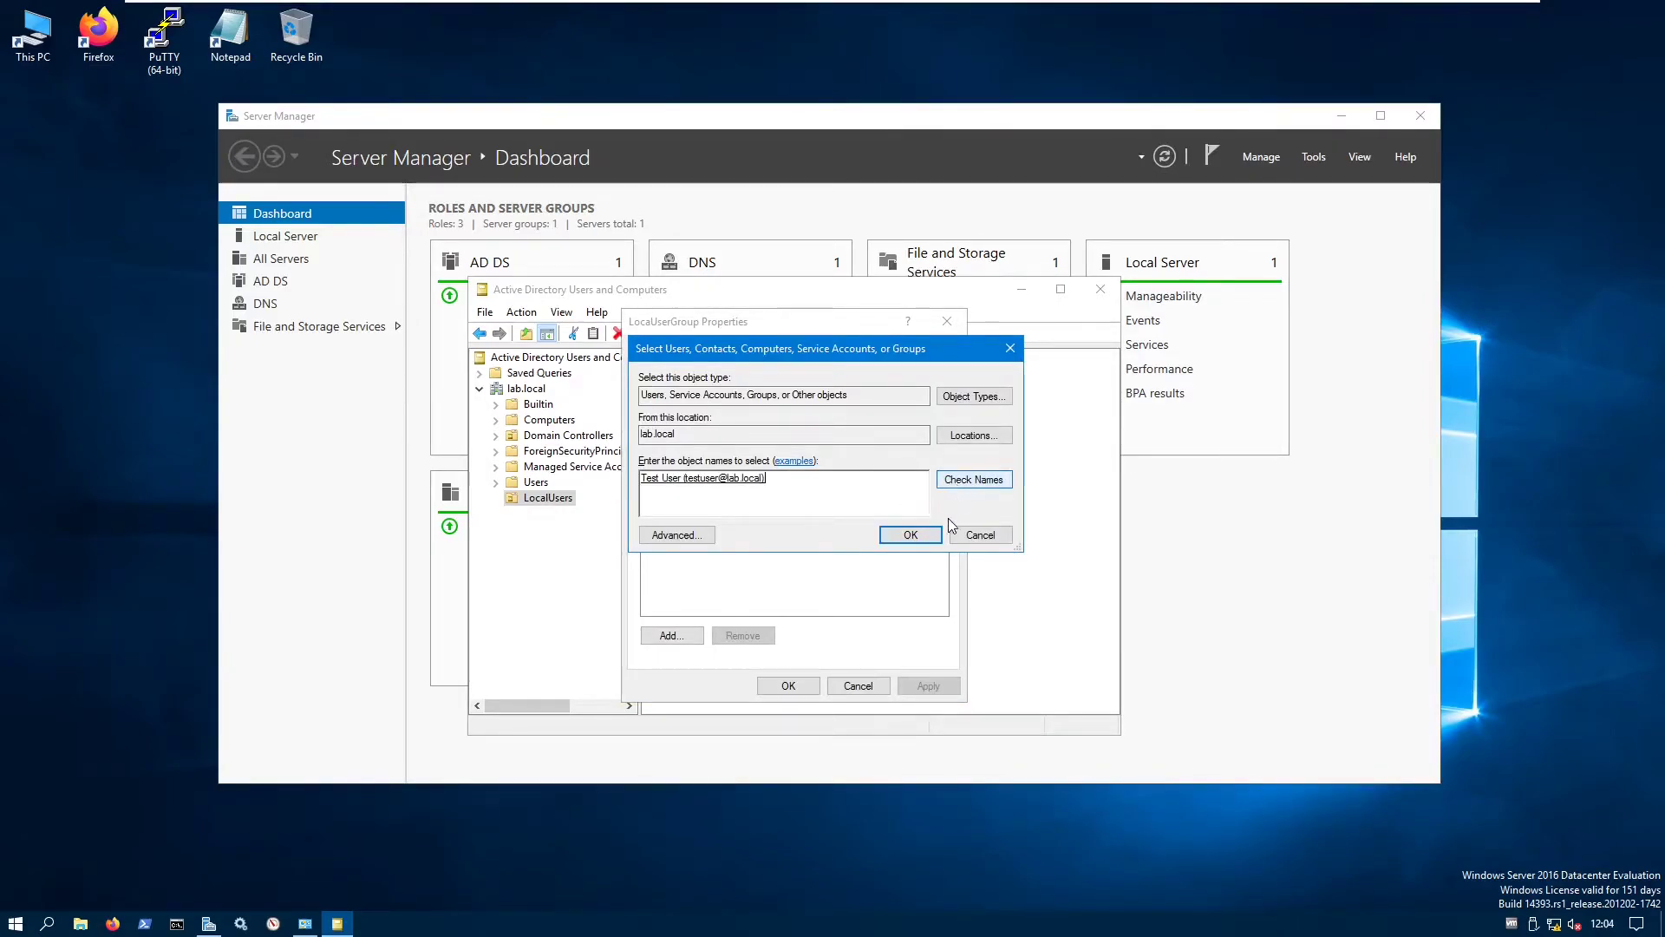
{"action": "left_click", "coordinate": [907, 536]}
{"action": "left_click", "coordinate": [800, 689]}
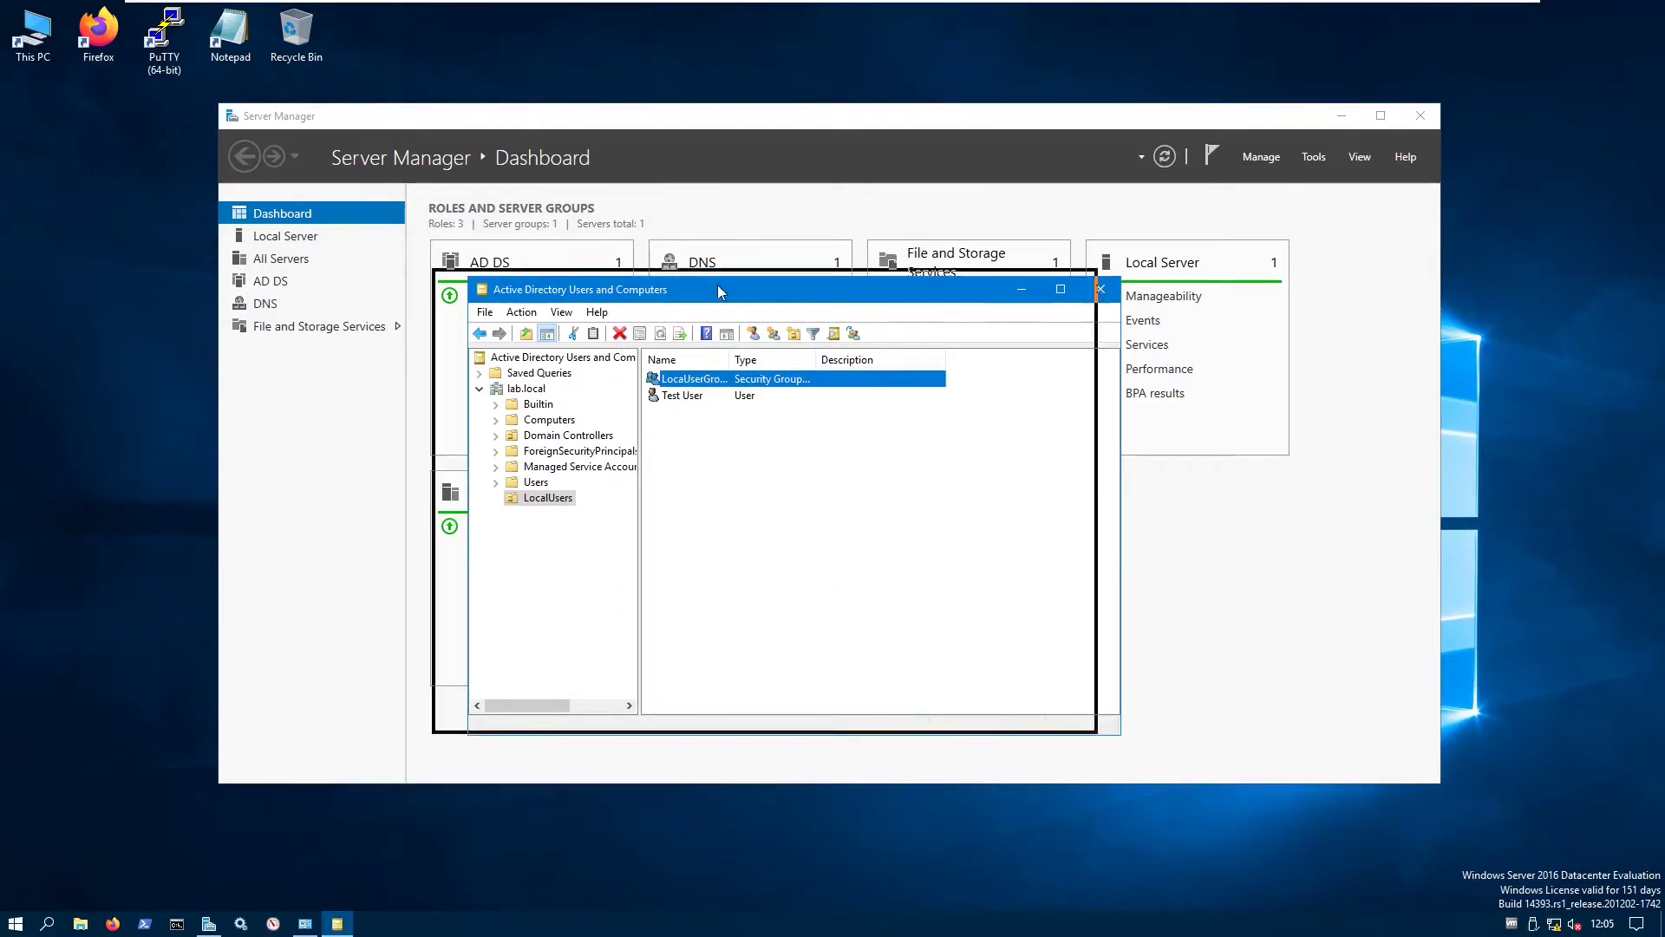
{"action": "left_click", "coordinate": [904, 256]}
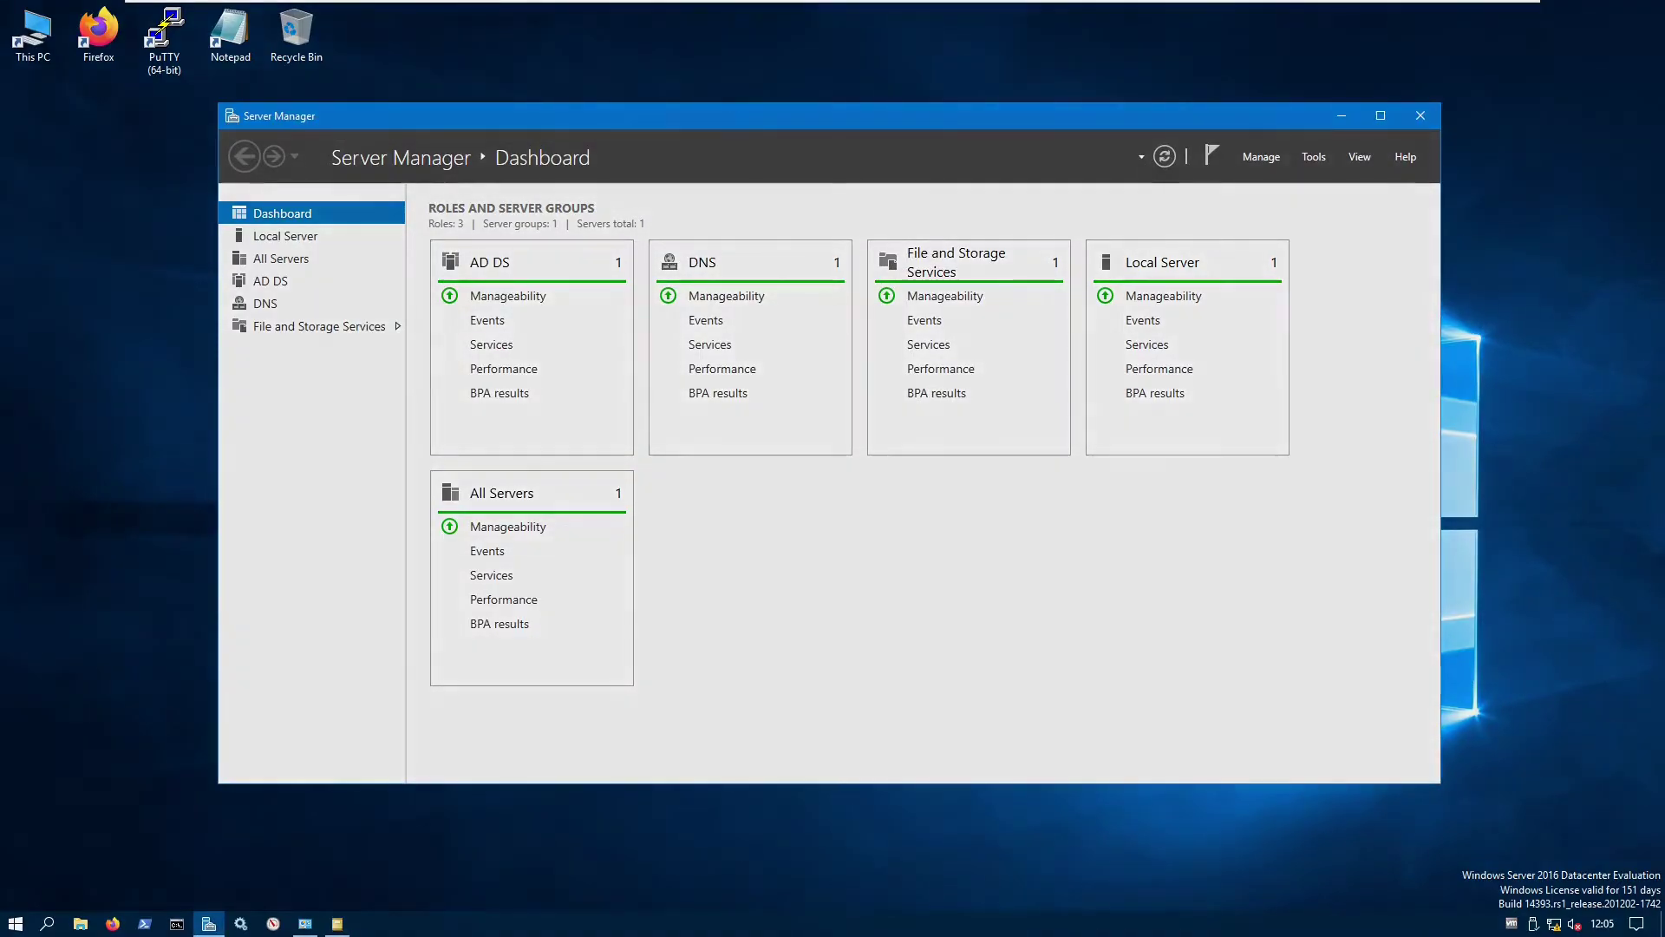
{"action": "left_click_drag", "start_coordinate": [730, 112], "coordinate": [664, 85]}
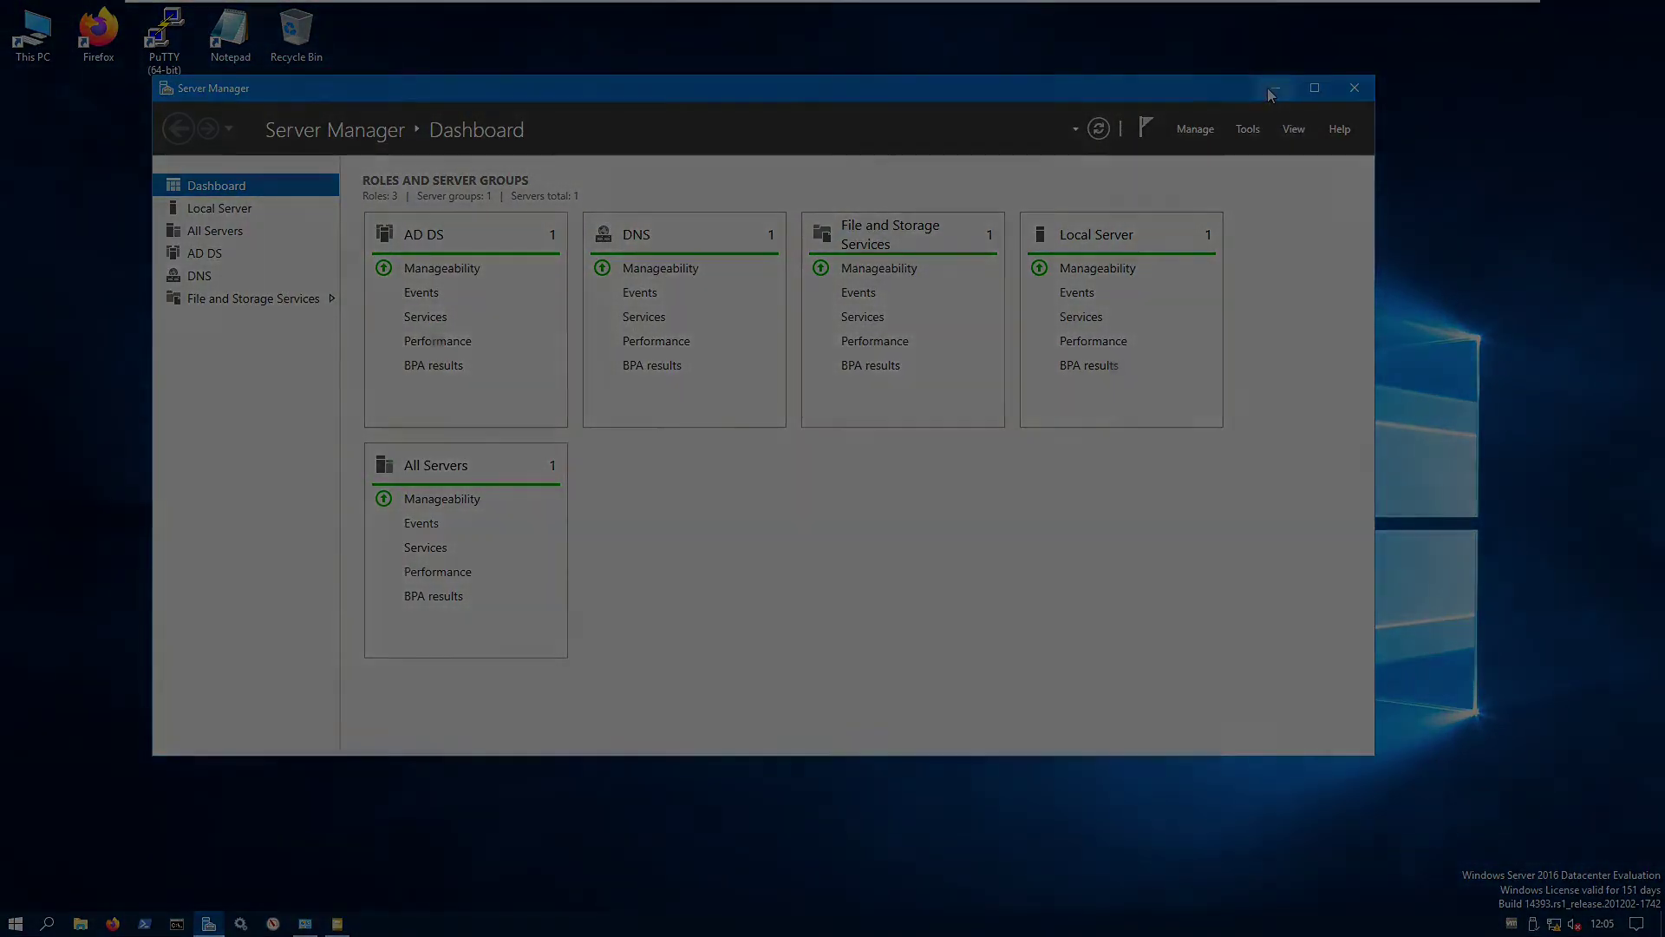
- Open the client's System Properties via Control Panel > System and Security > System
{"action": "left_click", "coordinate": [1268, 87]}
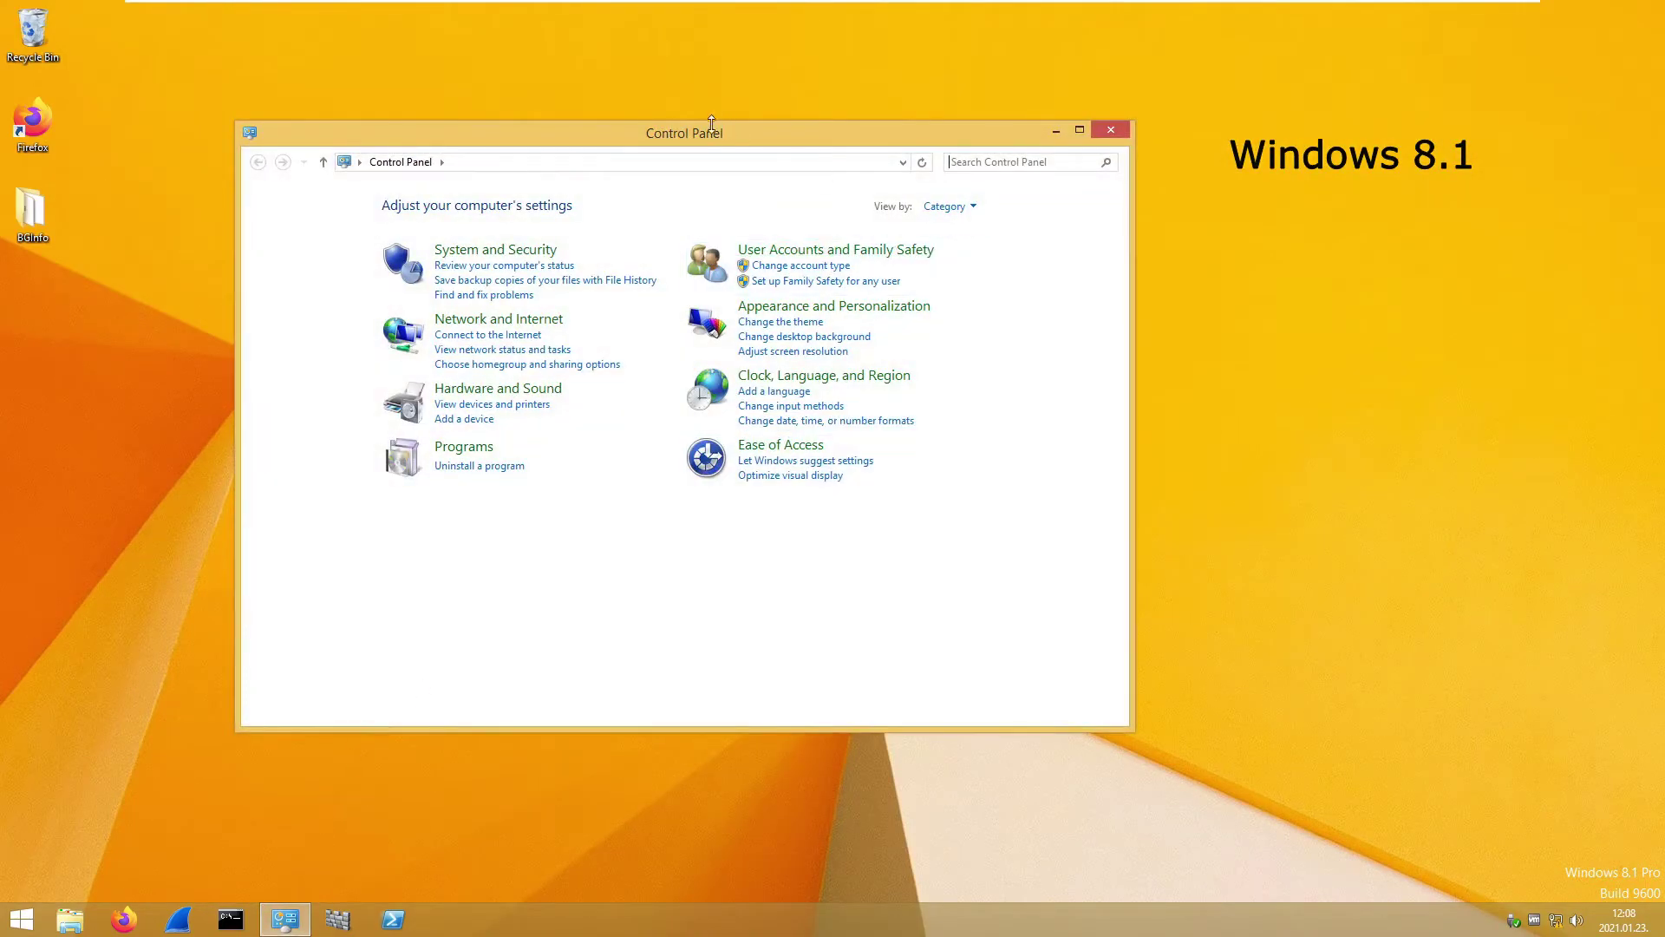
{"action": "left_click_drag", "start_coordinate": [701, 130], "coordinate": [800, 139]}
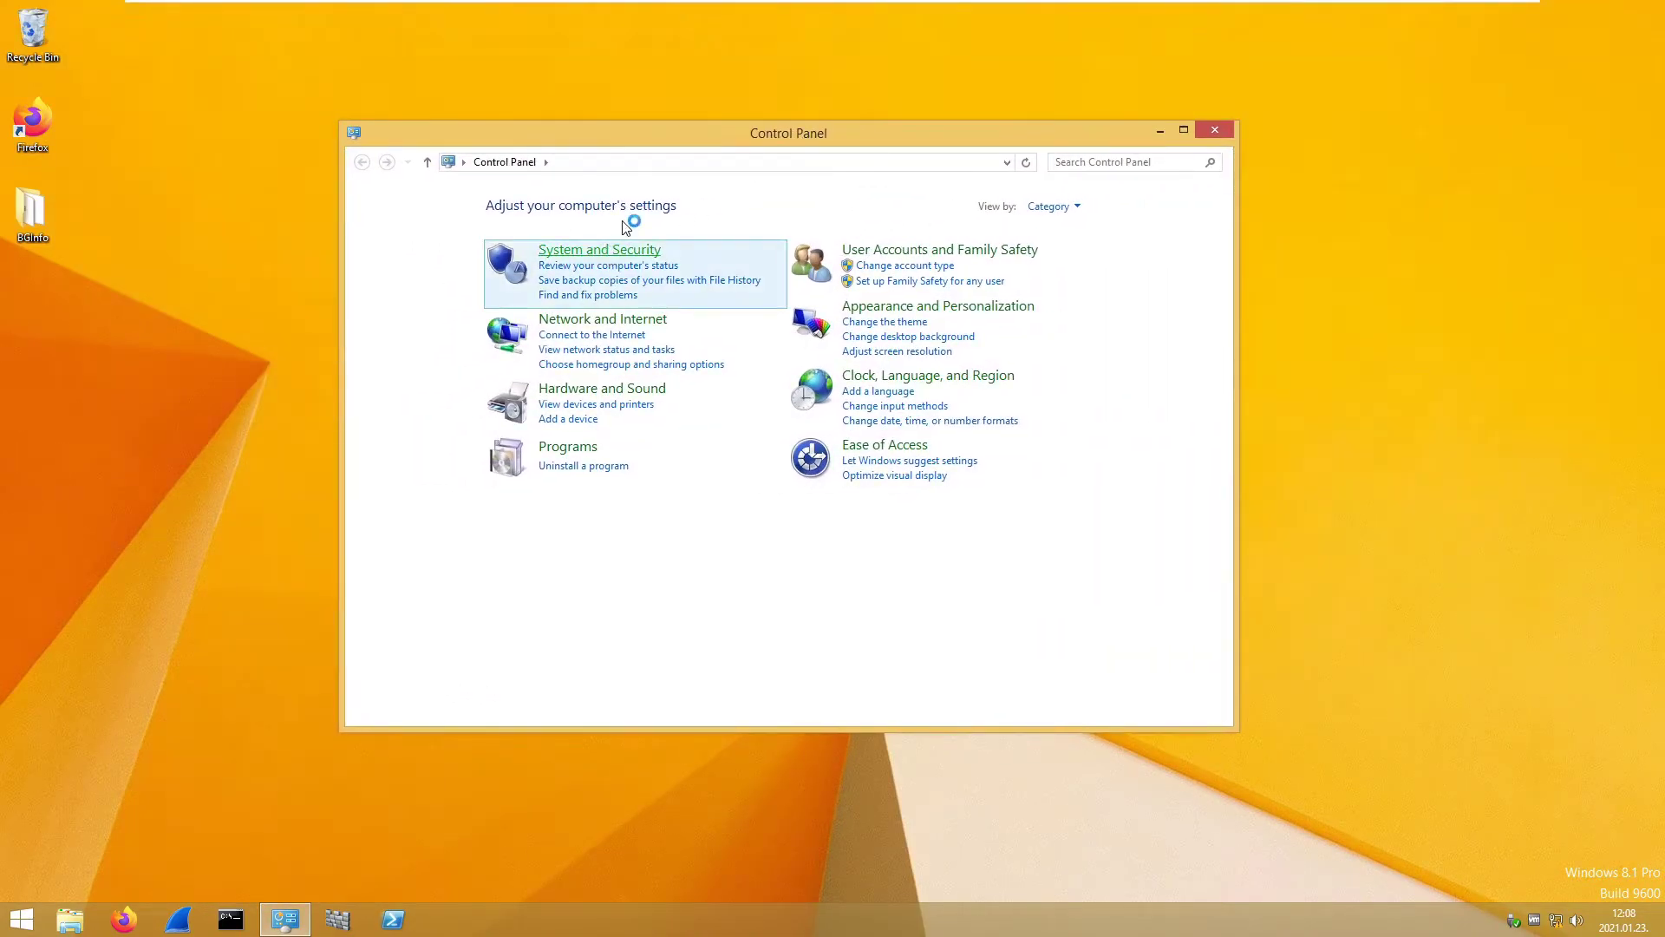
{"action": "left_click", "coordinate": [618, 250]}
{"action": "left_click", "coordinate": [589, 298]}
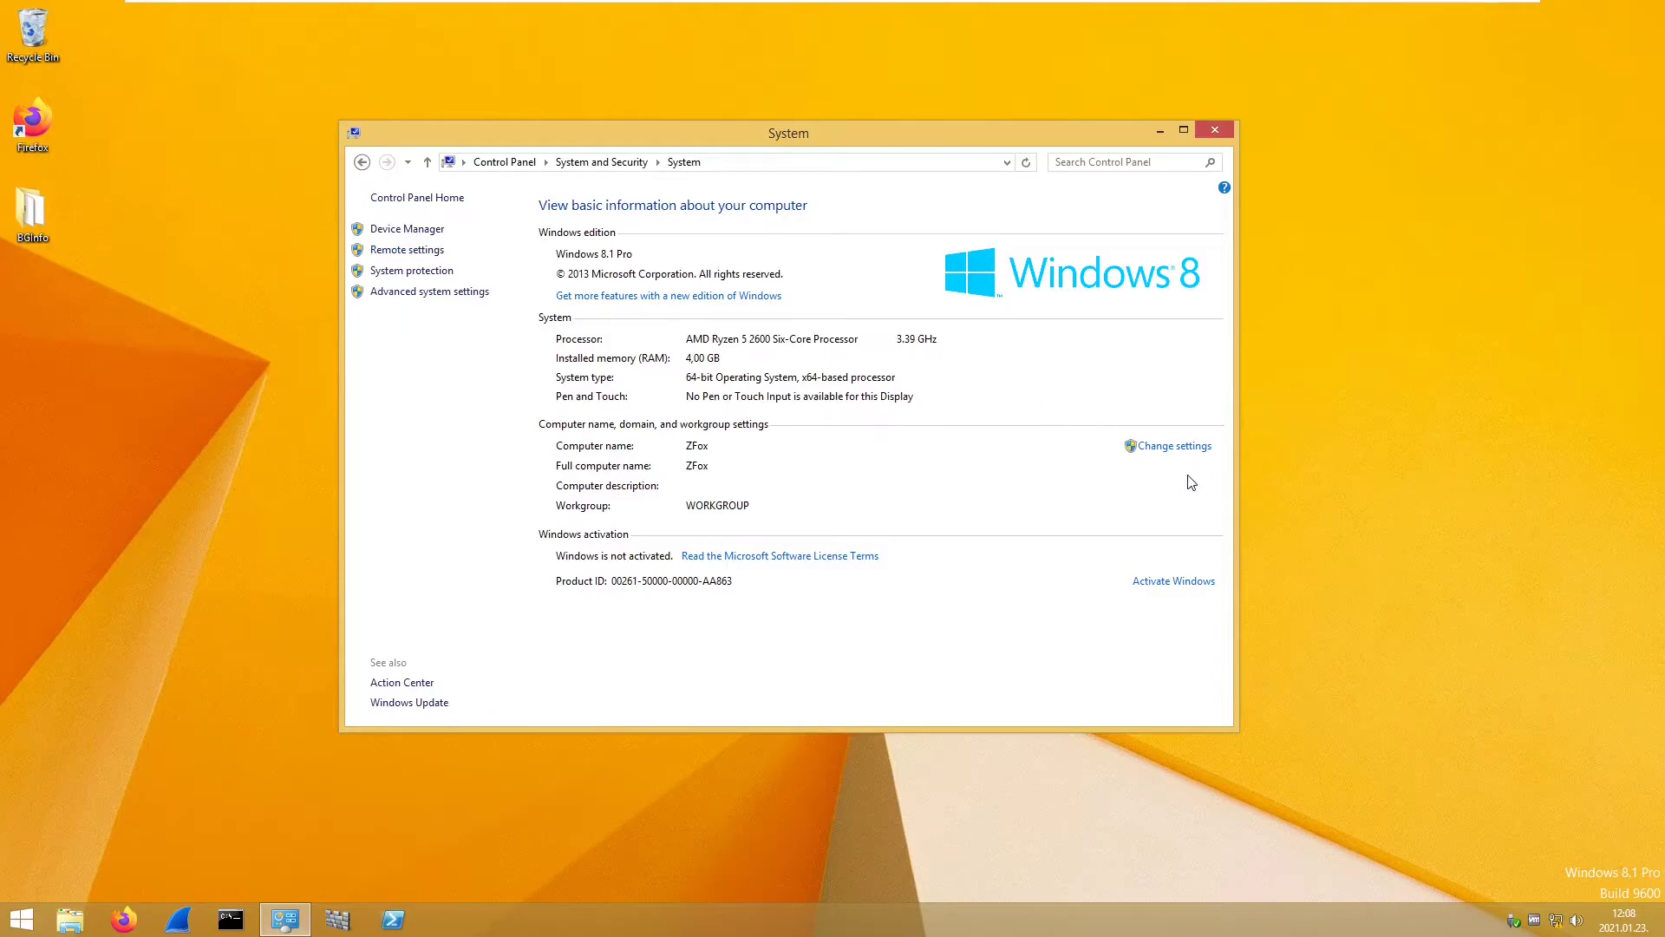
{"action": "left_click", "coordinate": [1188, 448]}
{"action": "left_click_drag", "start_coordinate": [221, 64], "coordinate": [405, 128]}
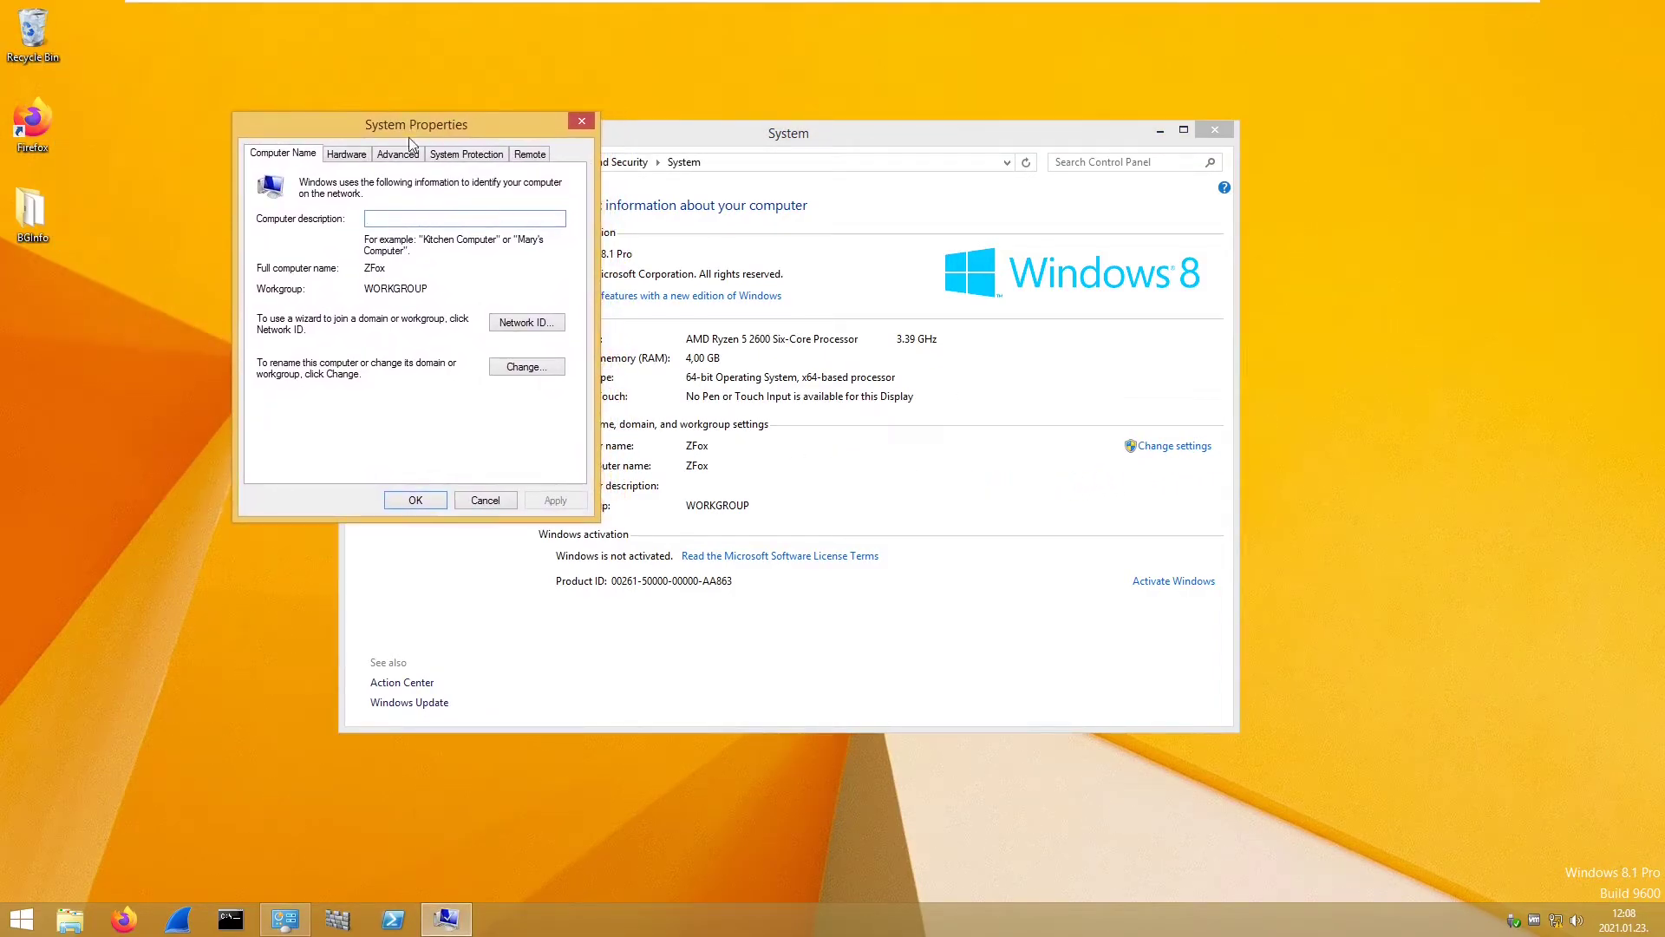
- In Computer Name/Domain Changes, choose Domain and begin entering lab.local
{"action": "left_click", "coordinate": [520, 322]}
{"action": "left_click", "coordinate": [751, 516]}
{"action": "left_click", "coordinate": [530, 366]}
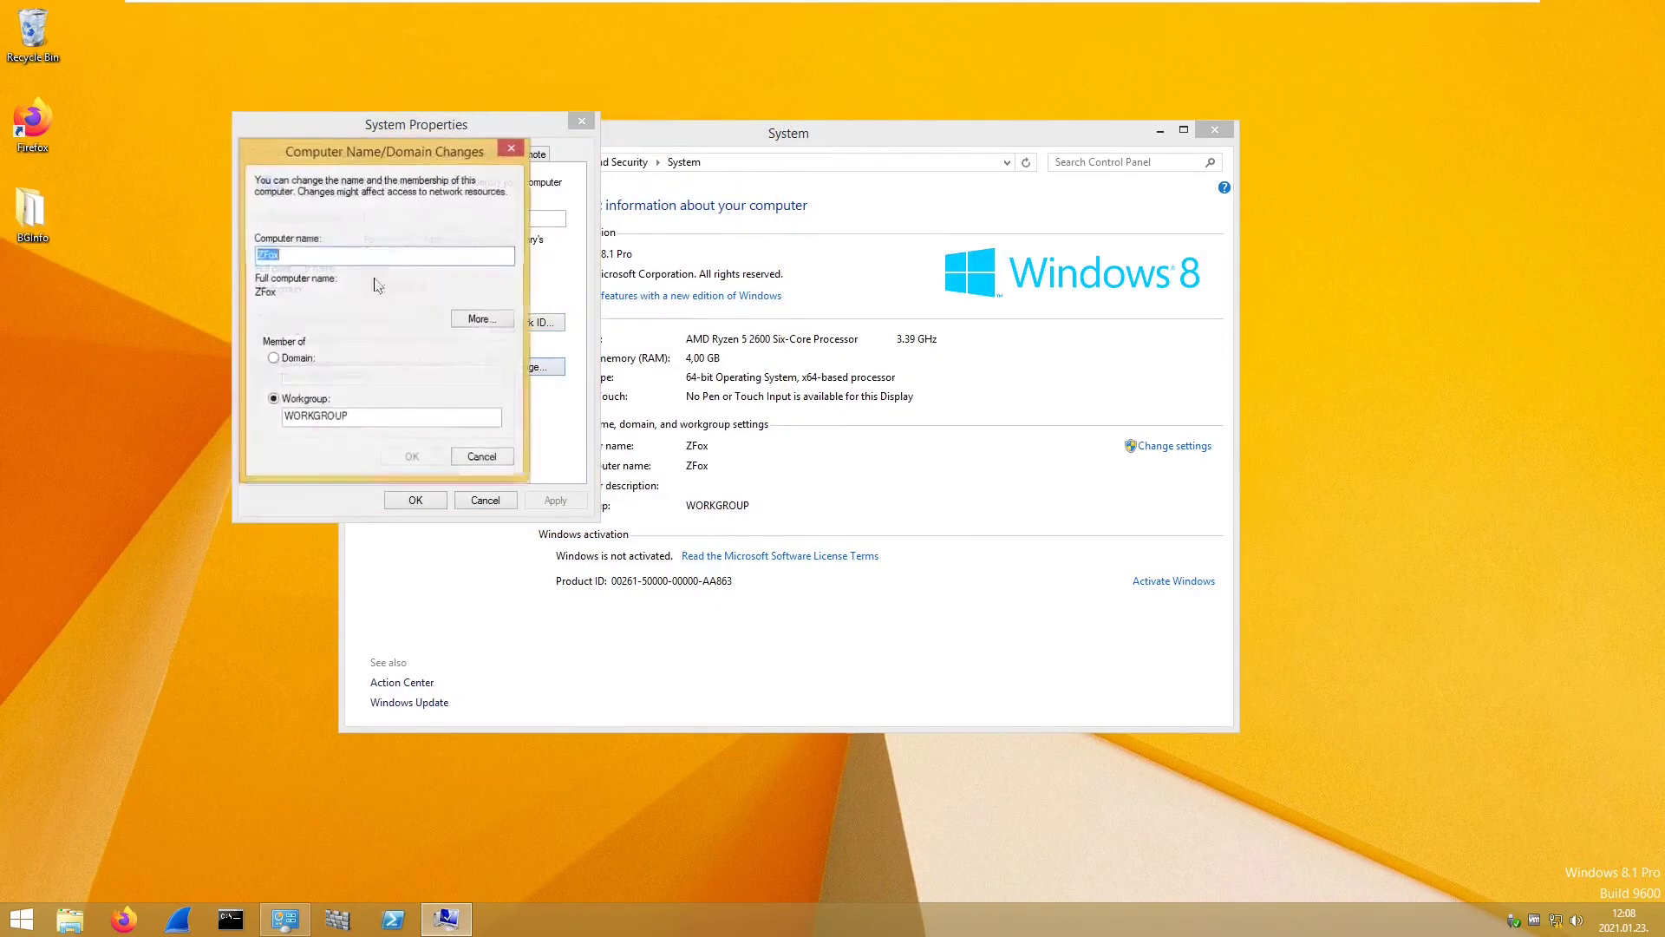
{"action": "left_click_drag", "start_coordinate": [321, 152], "coordinate": [246, 111]}
{"action": "left_click", "coordinate": [251, 321]}
{"action": "left_click", "coordinate": [246, 323]}
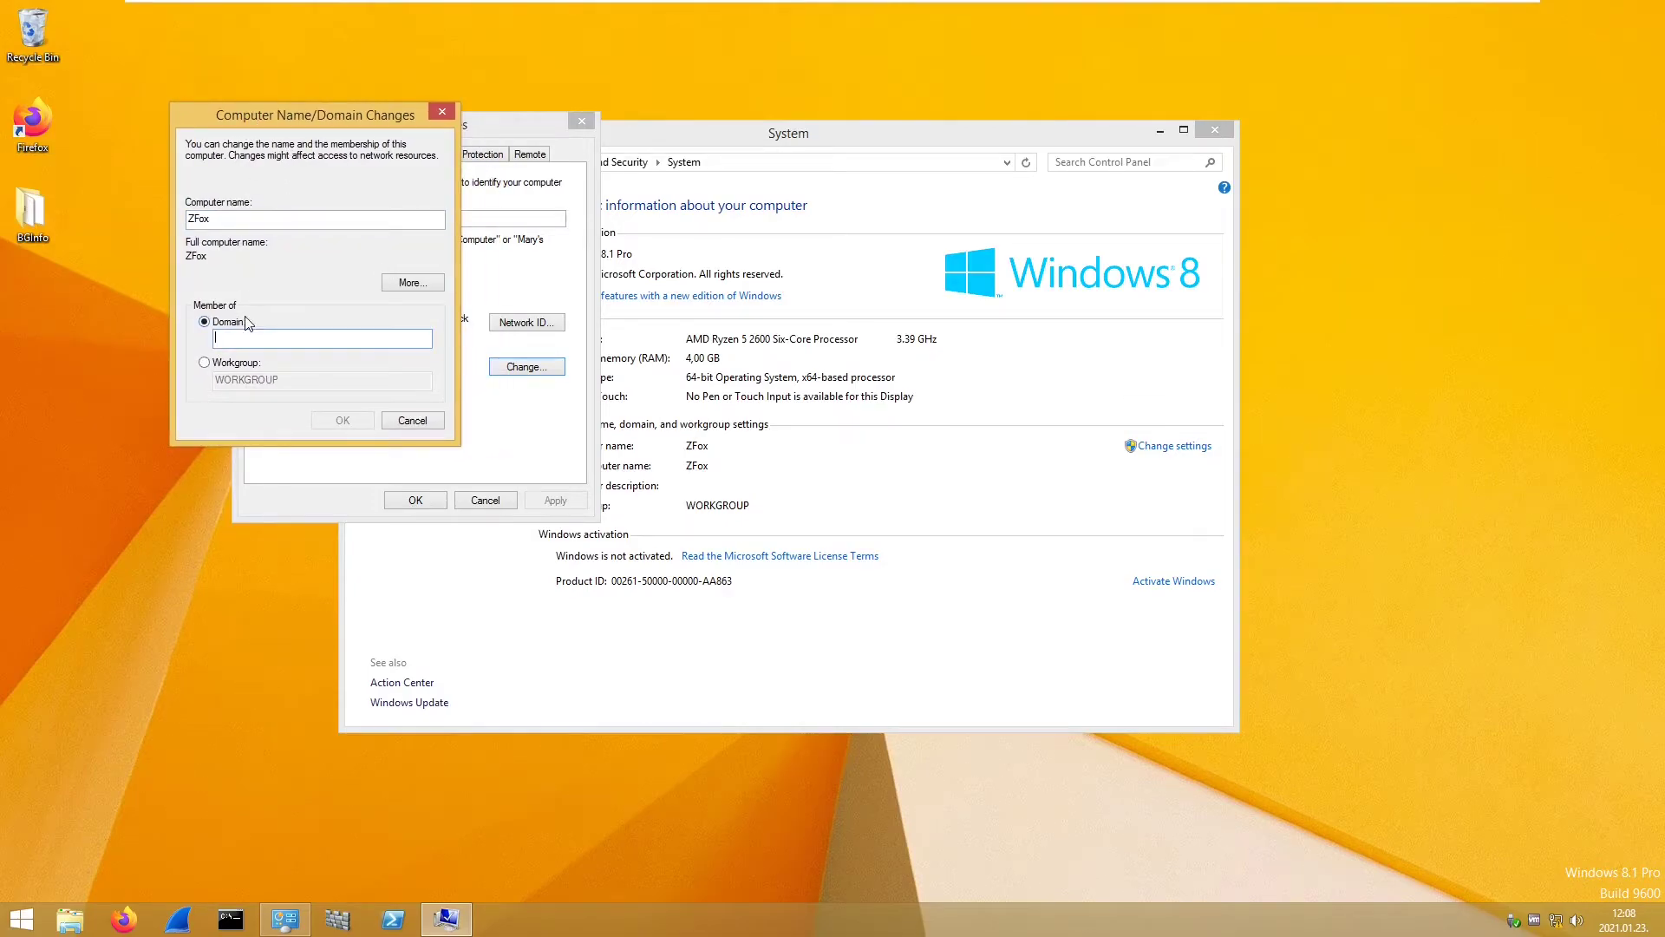
{"action": "type", "text": "la"}
- Set Ethernet0's IPv4 preferred DNS server to 192.168.31.147 and close the adapter dialogs
{"action": "right_click", "coordinate": [1556, 920]}
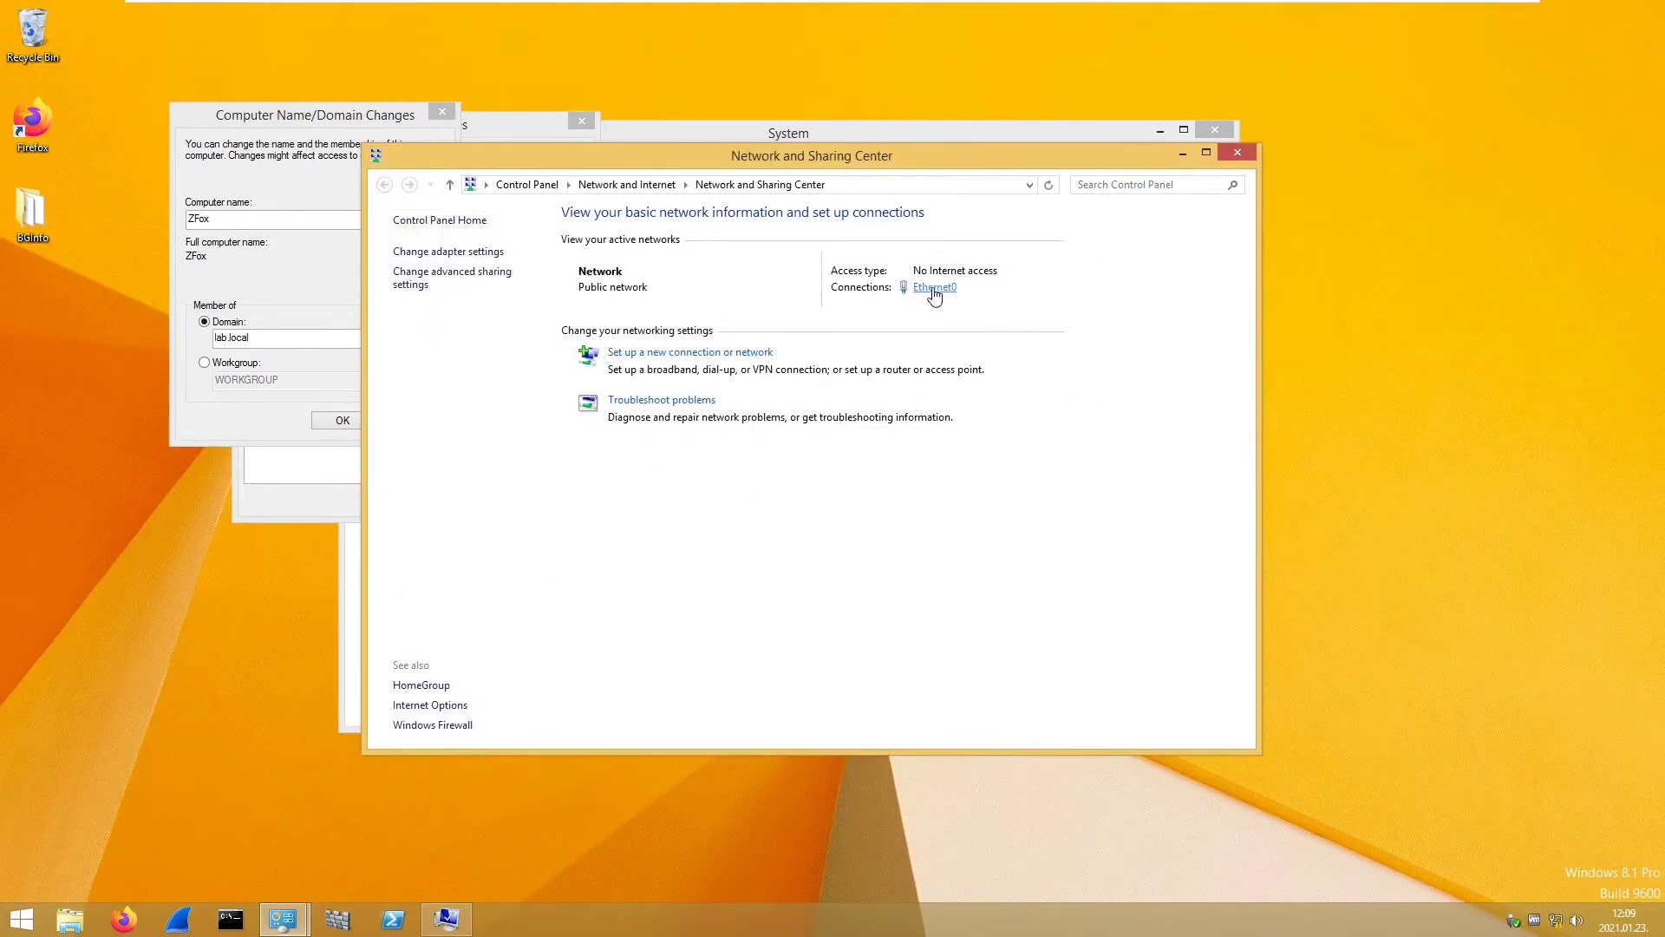
{"action": "left_click", "coordinate": [934, 287]}
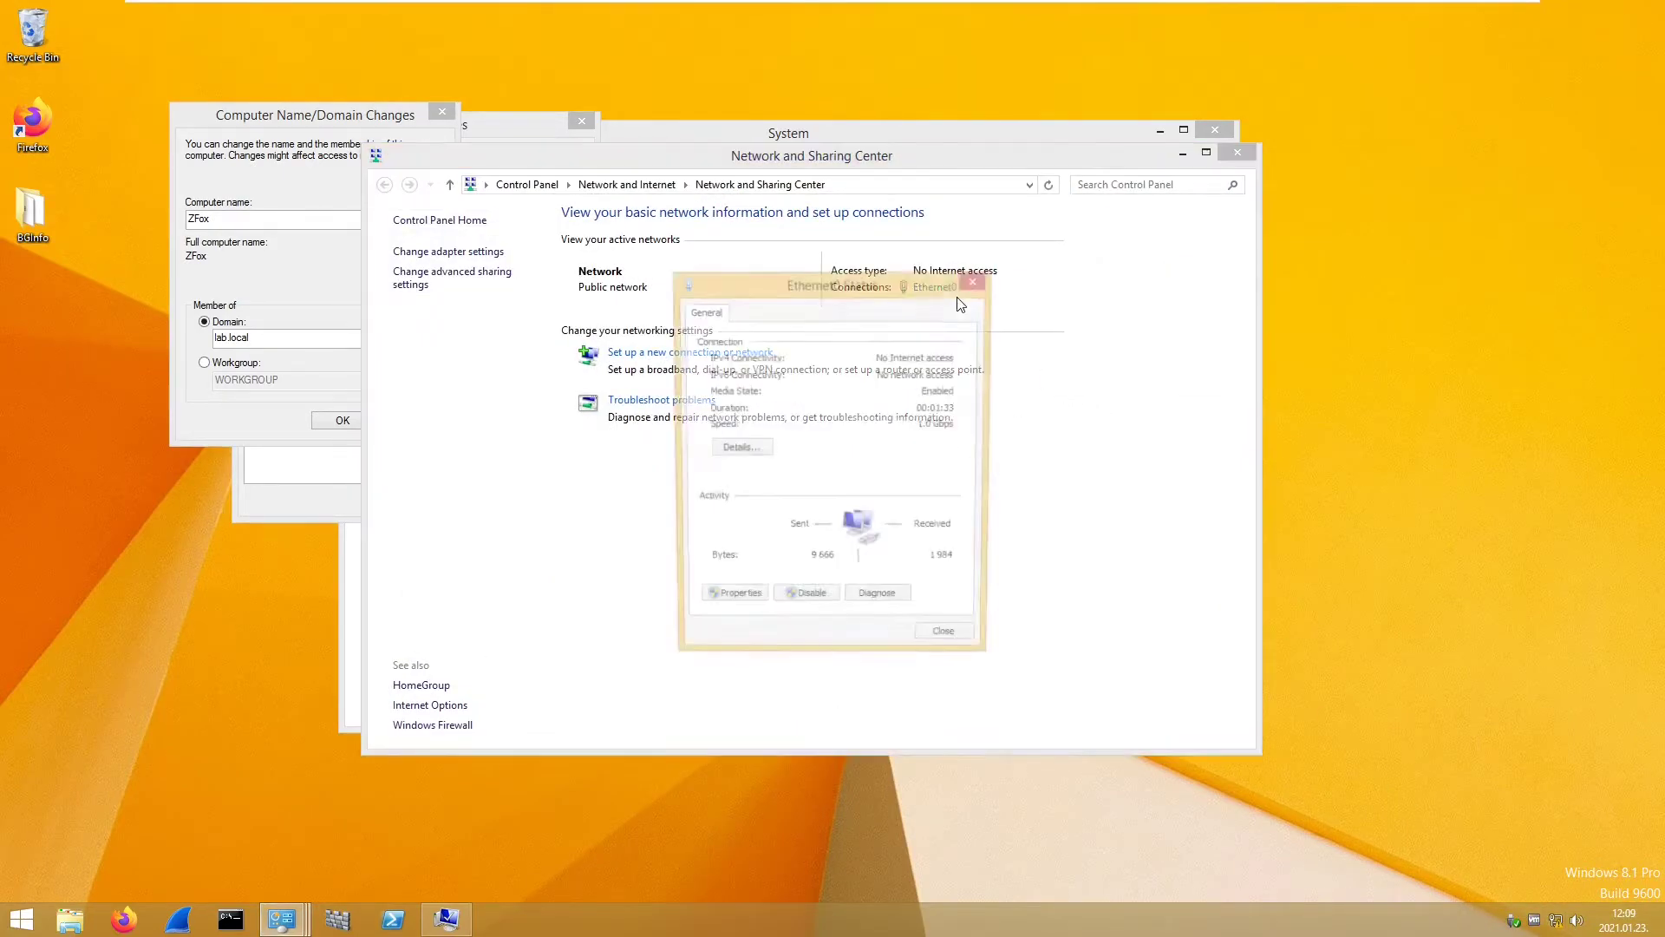
{"action": "left_click", "coordinate": [730, 603]}
{"action": "scroll", "coordinate": [899, 483], "scroll_direction": "down", "scroll_amount": 1}
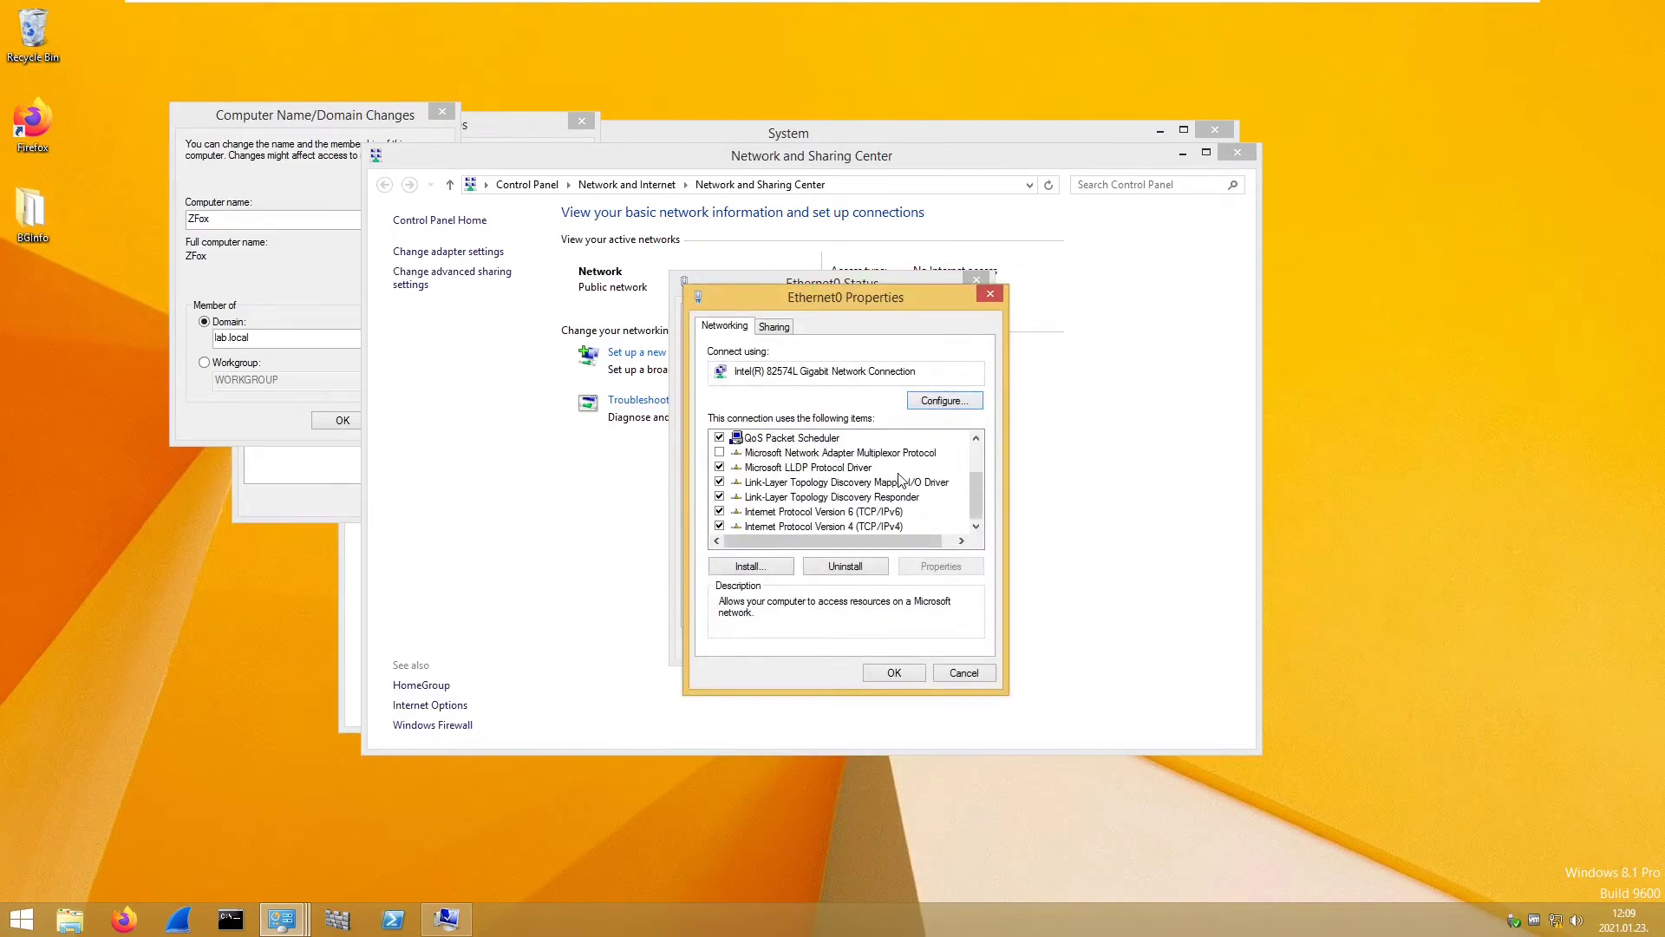
{"action": "double_click", "coordinate": [820, 528]}
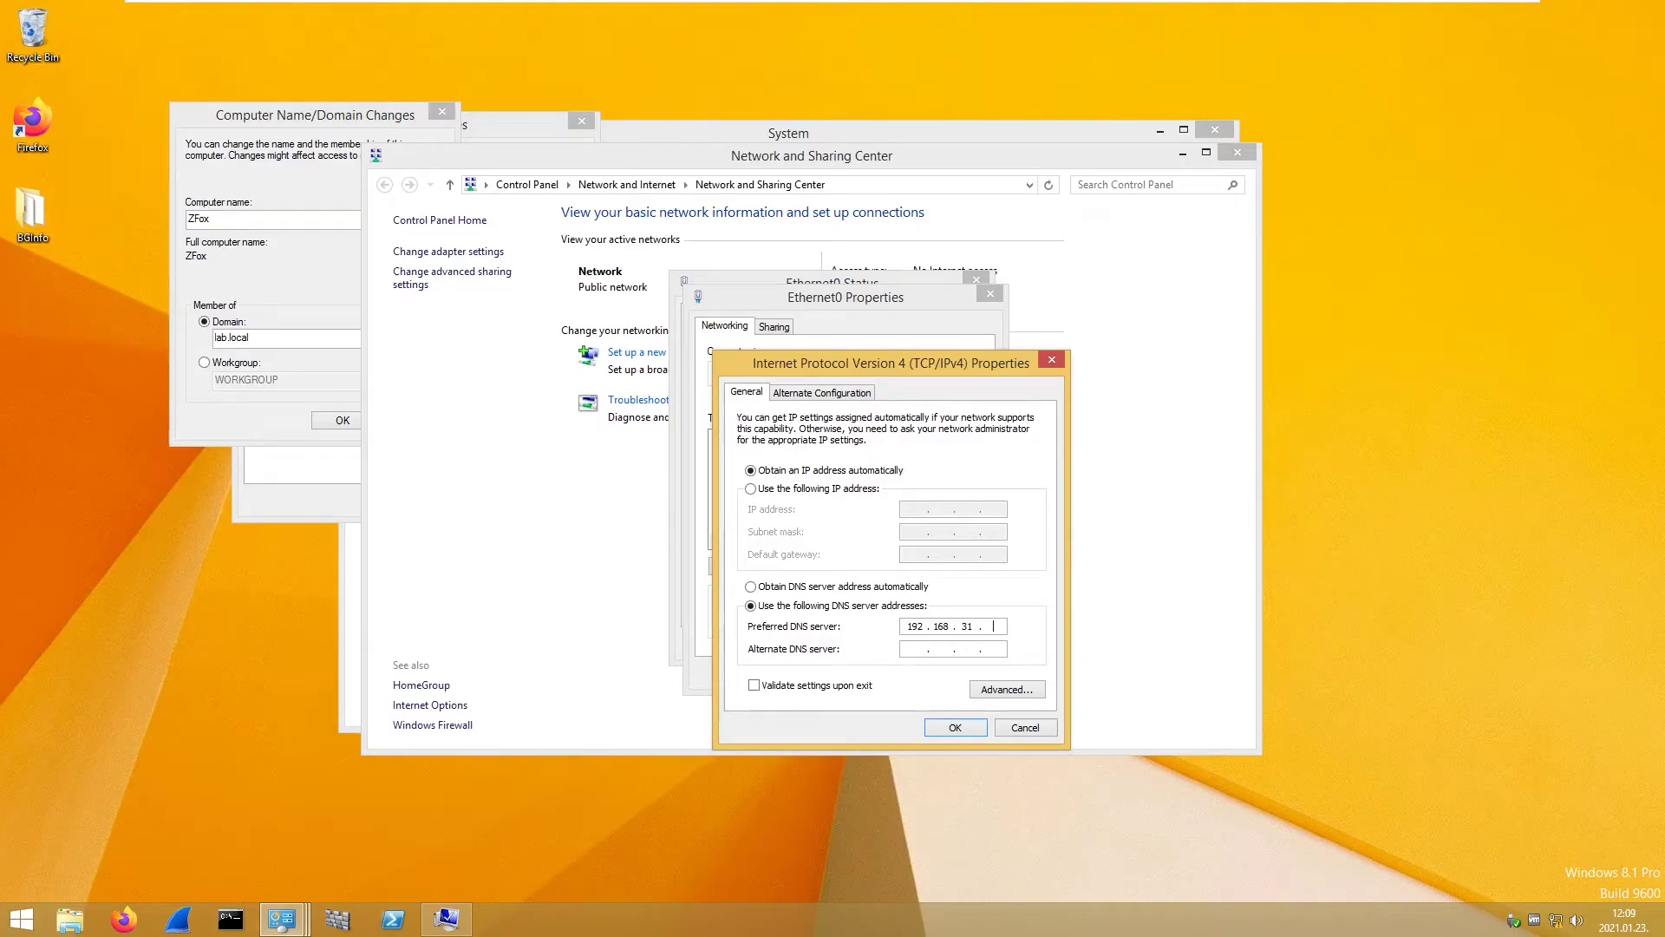
{"action": "type", "text": "7"}
{"action": "left_click", "coordinate": [969, 727]}
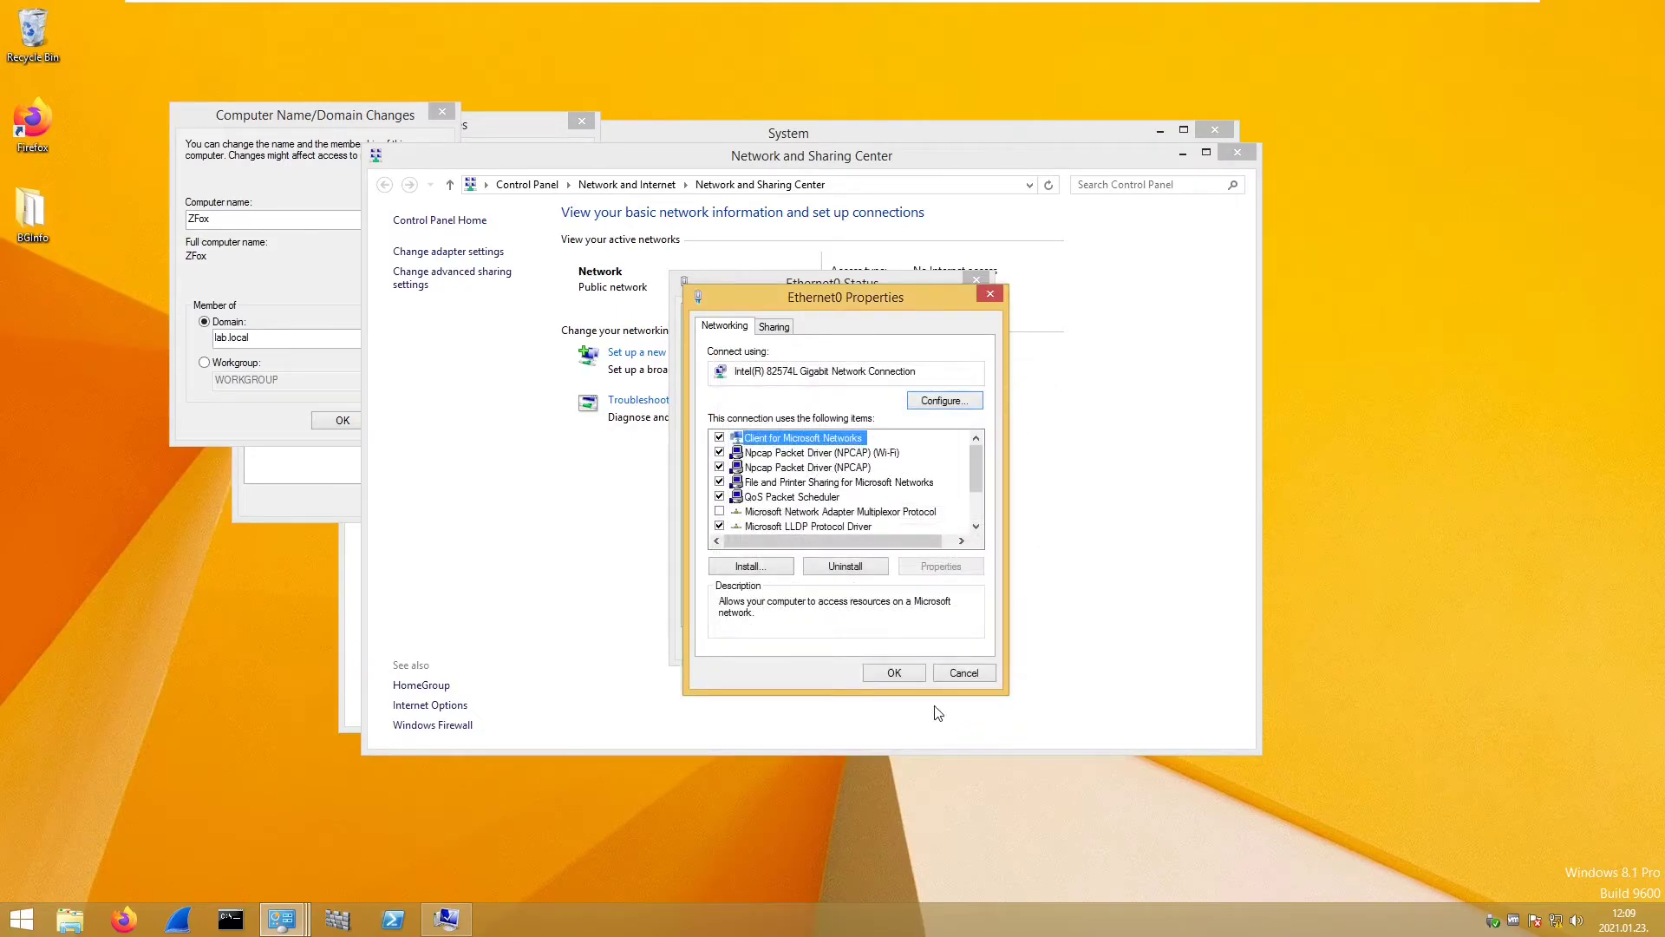
{"action": "left_click", "coordinate": [894, 672]}
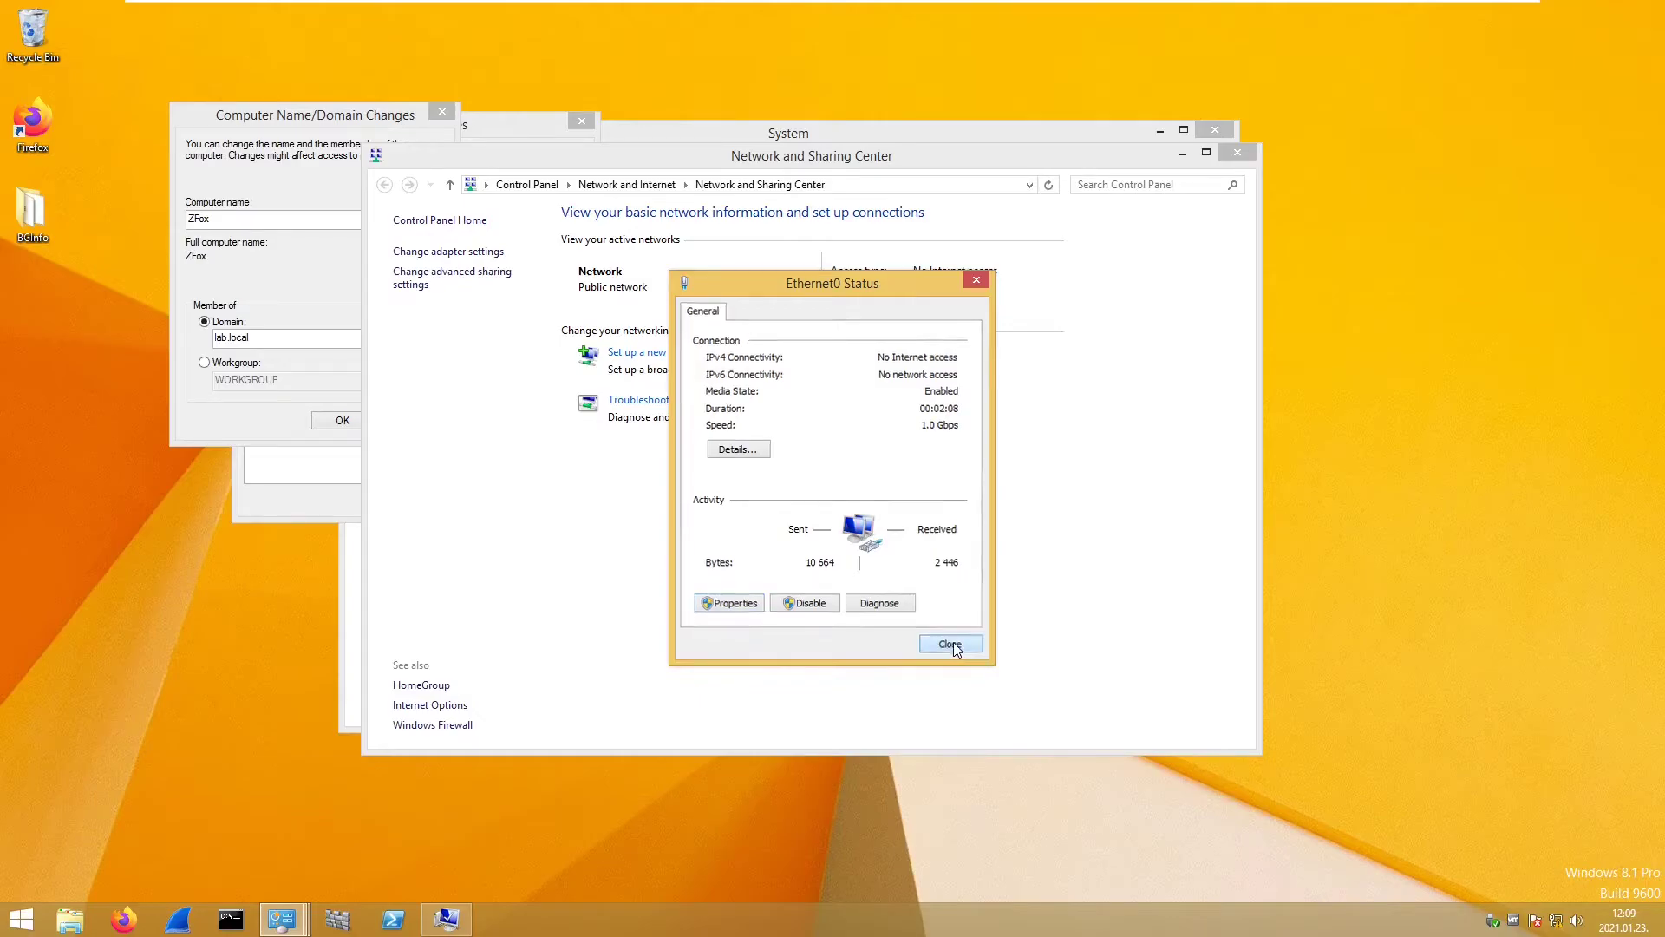
{"action": "left_click", "coordinate": [951, 643]}
{"action": "left_click", "coordinate": [392, 130]}
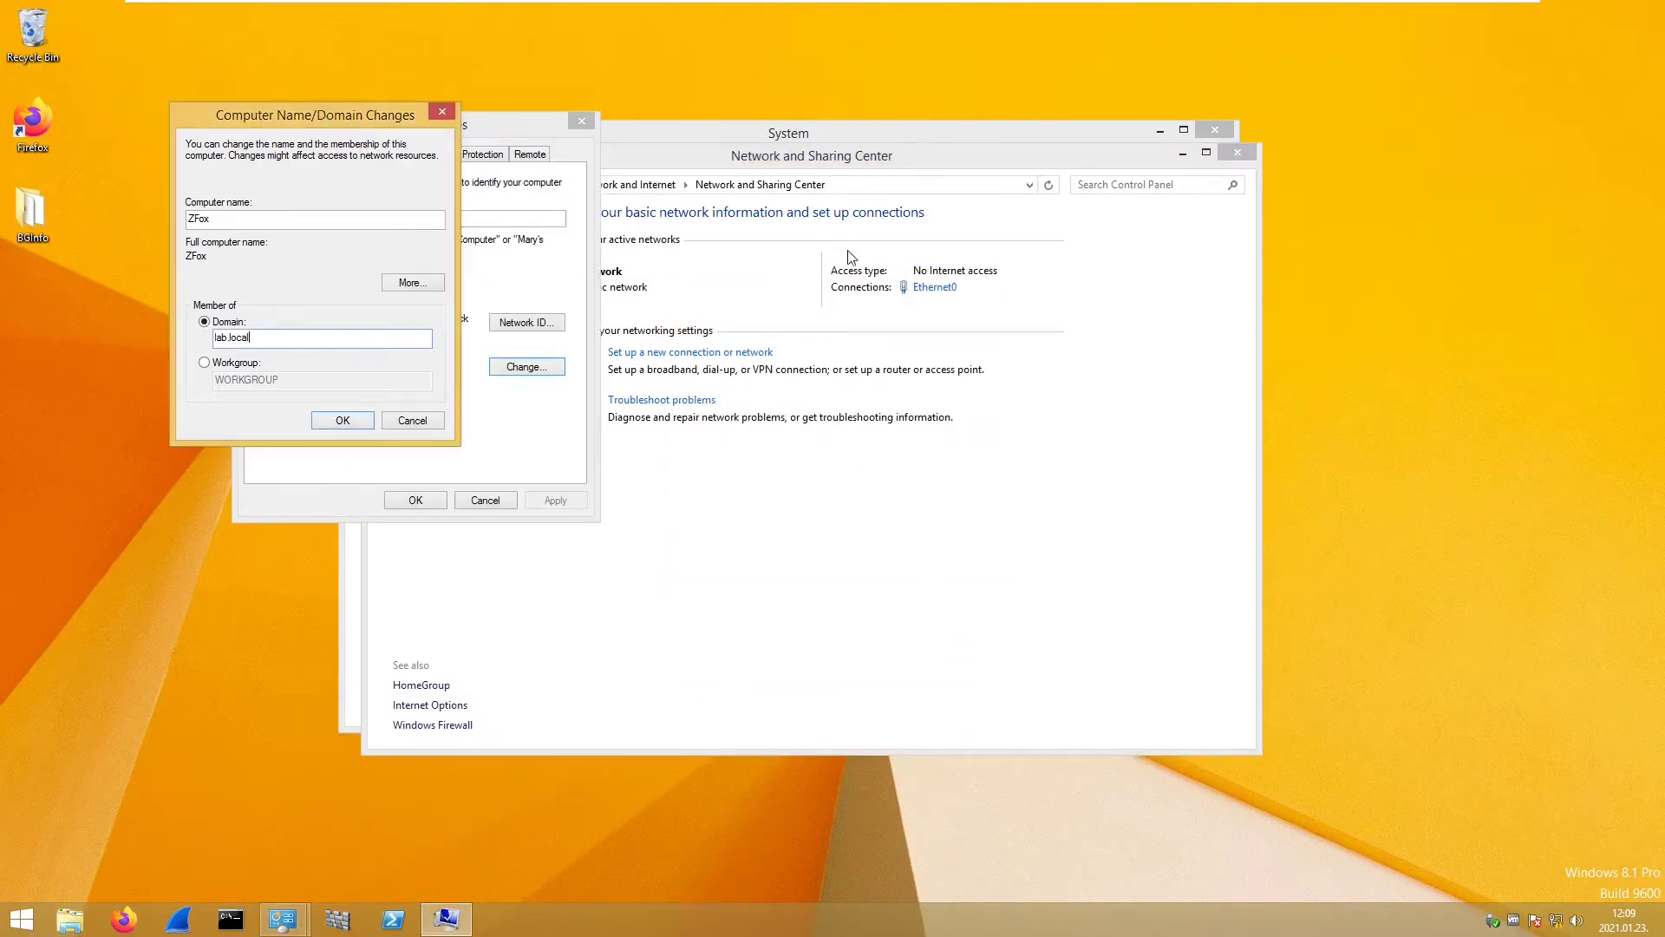
- Confirm the lab.local join with the domain Administrator's credentials and acknowledge the welcome message
{"action": "left_click", "coordinate": [339, 422]}
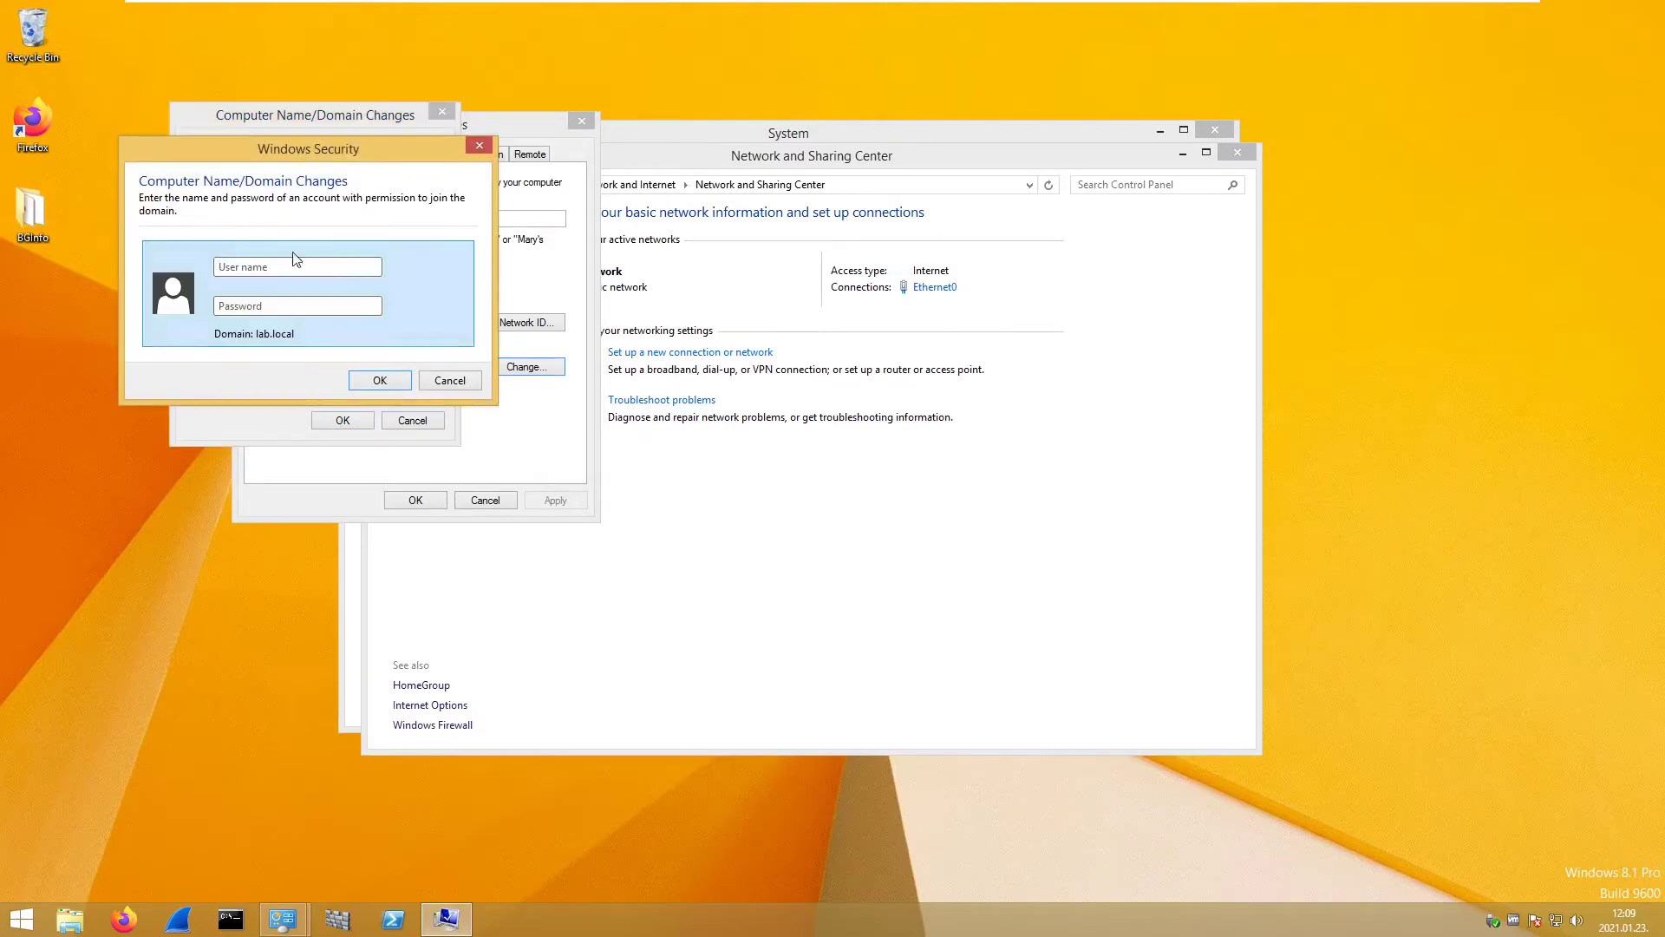
{"action": "left_click_drag", "start_coordinate": [276, 156], "coordinate": [582, 189]}
{"action": "type", "text": "A"}
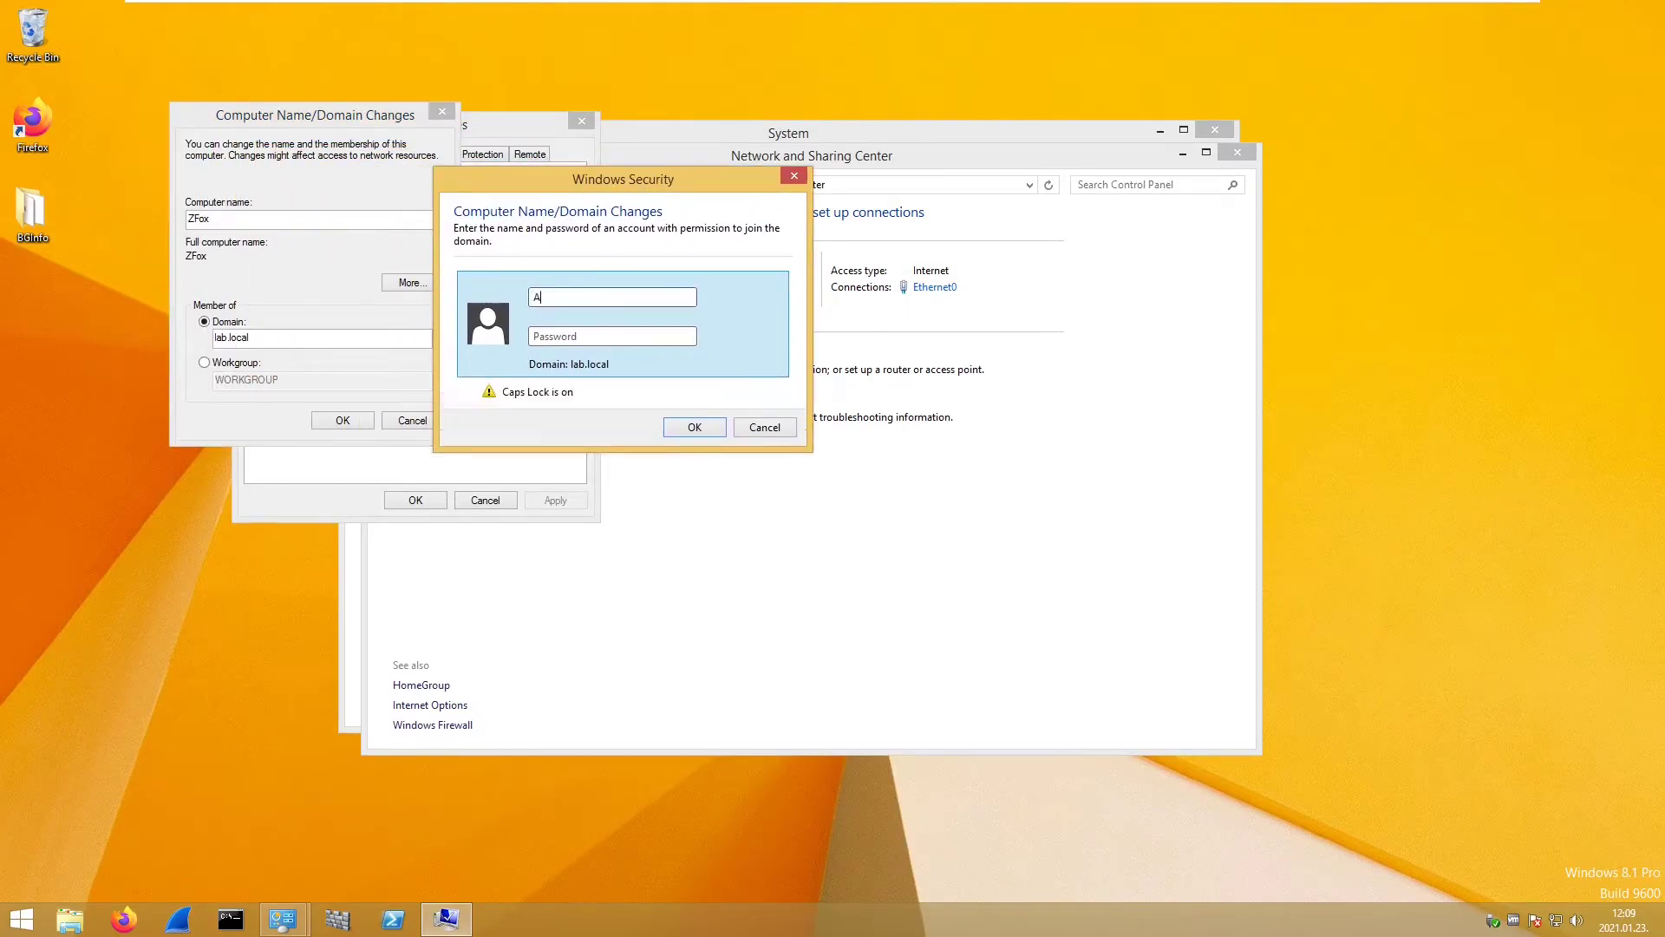
{"action": "type", "text": "dministrator"}
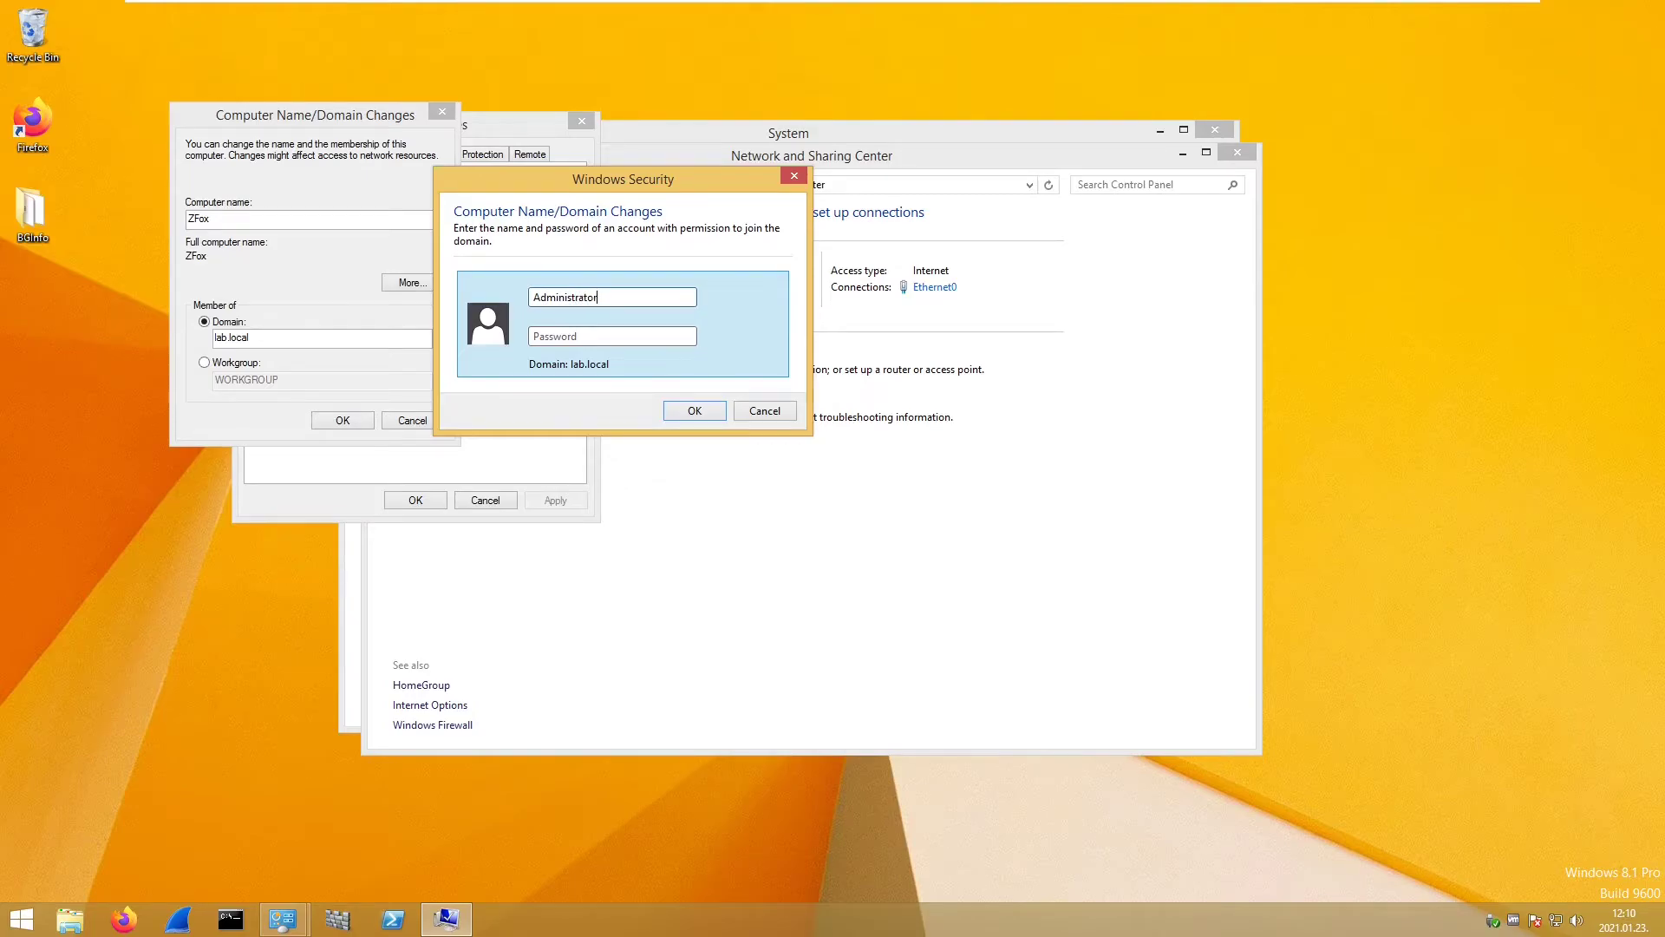
{"action": "key", "text": "Tab"}
{"action": "type", "text": "••••••"}
{"action": "key", "text": "Return"}
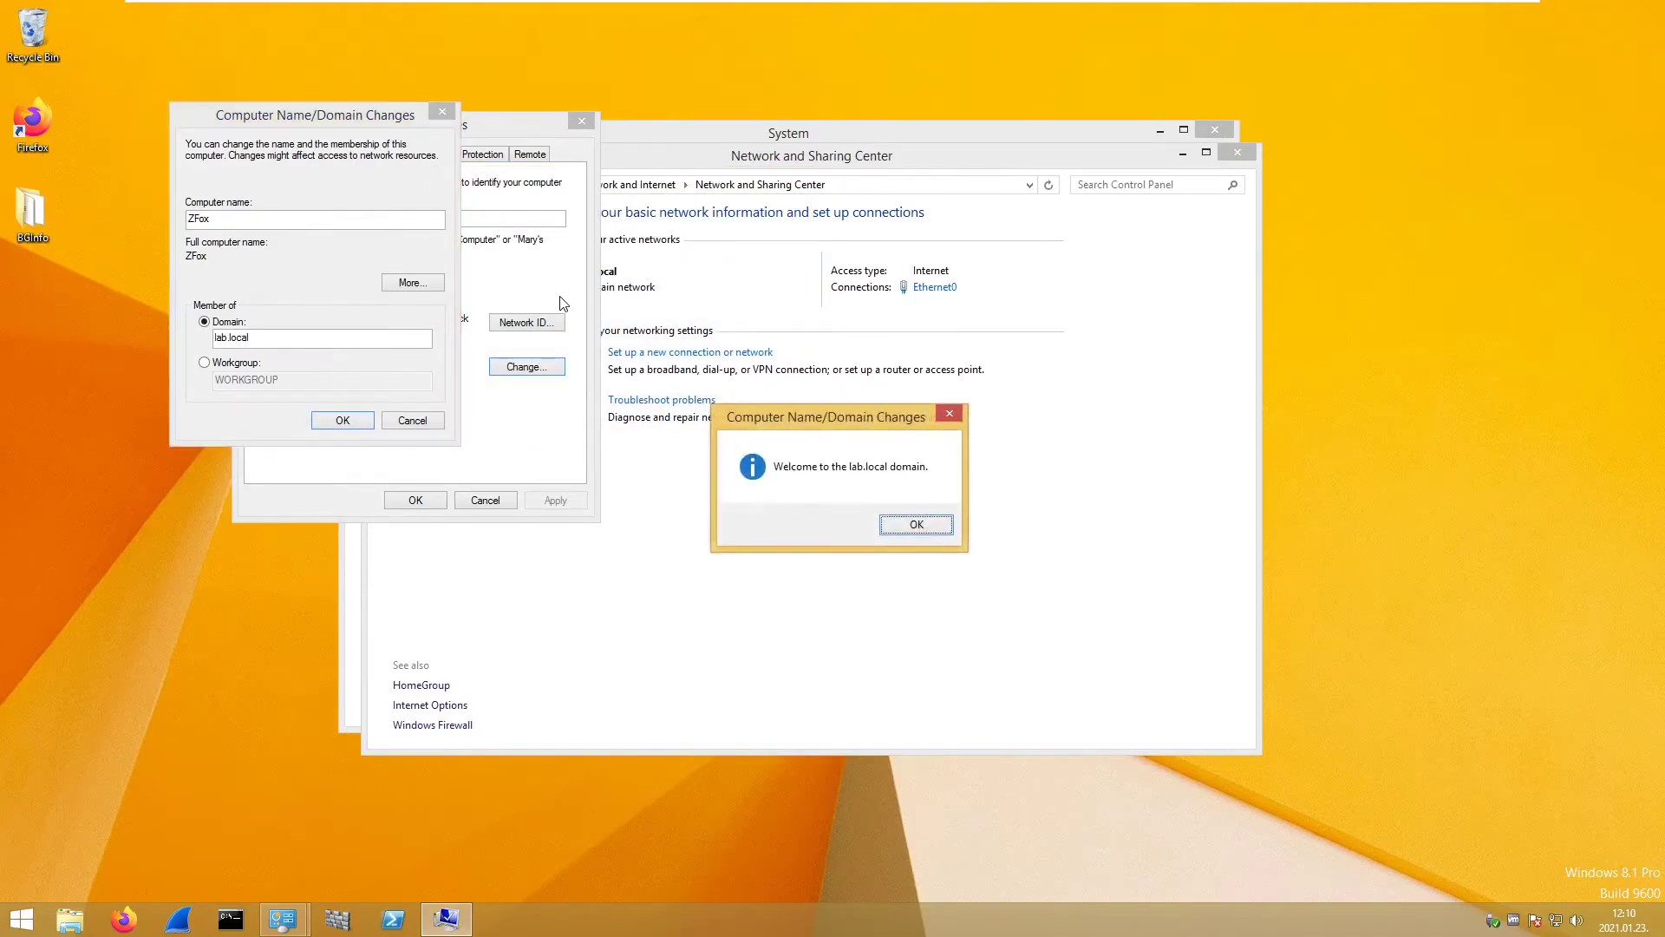
{"action": "left_click", "coordinate": [924, 524]}
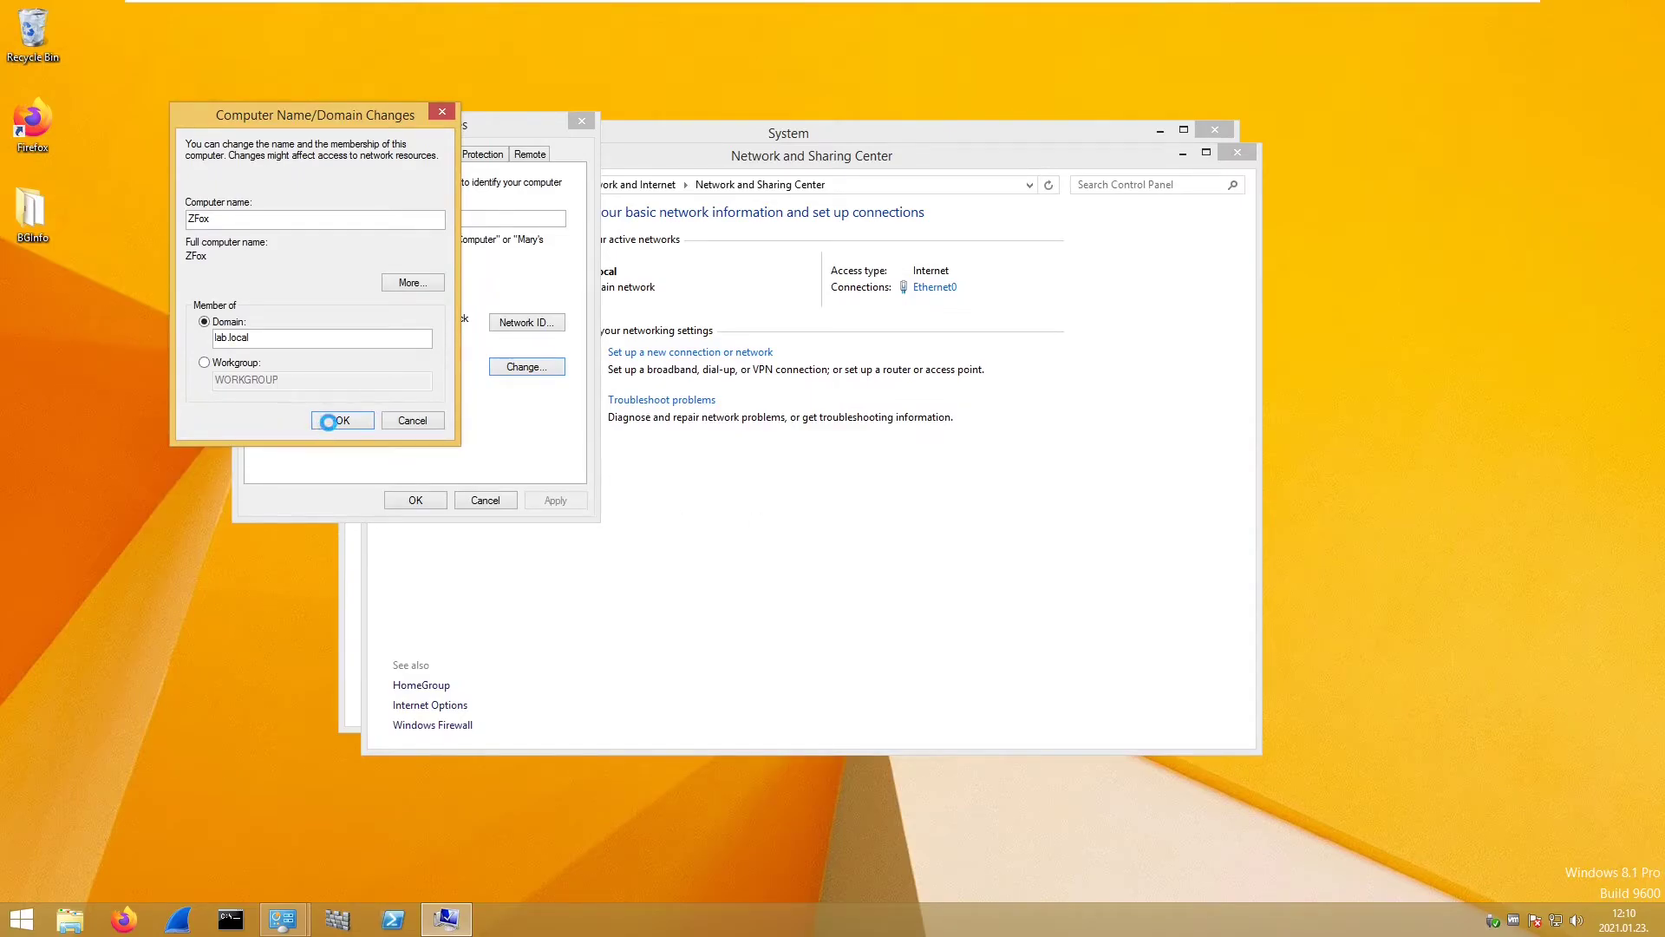
- Accept the restart notice, close System Properties and restart the client now
{"action": "left_click", "coordinate": [940, 482]}
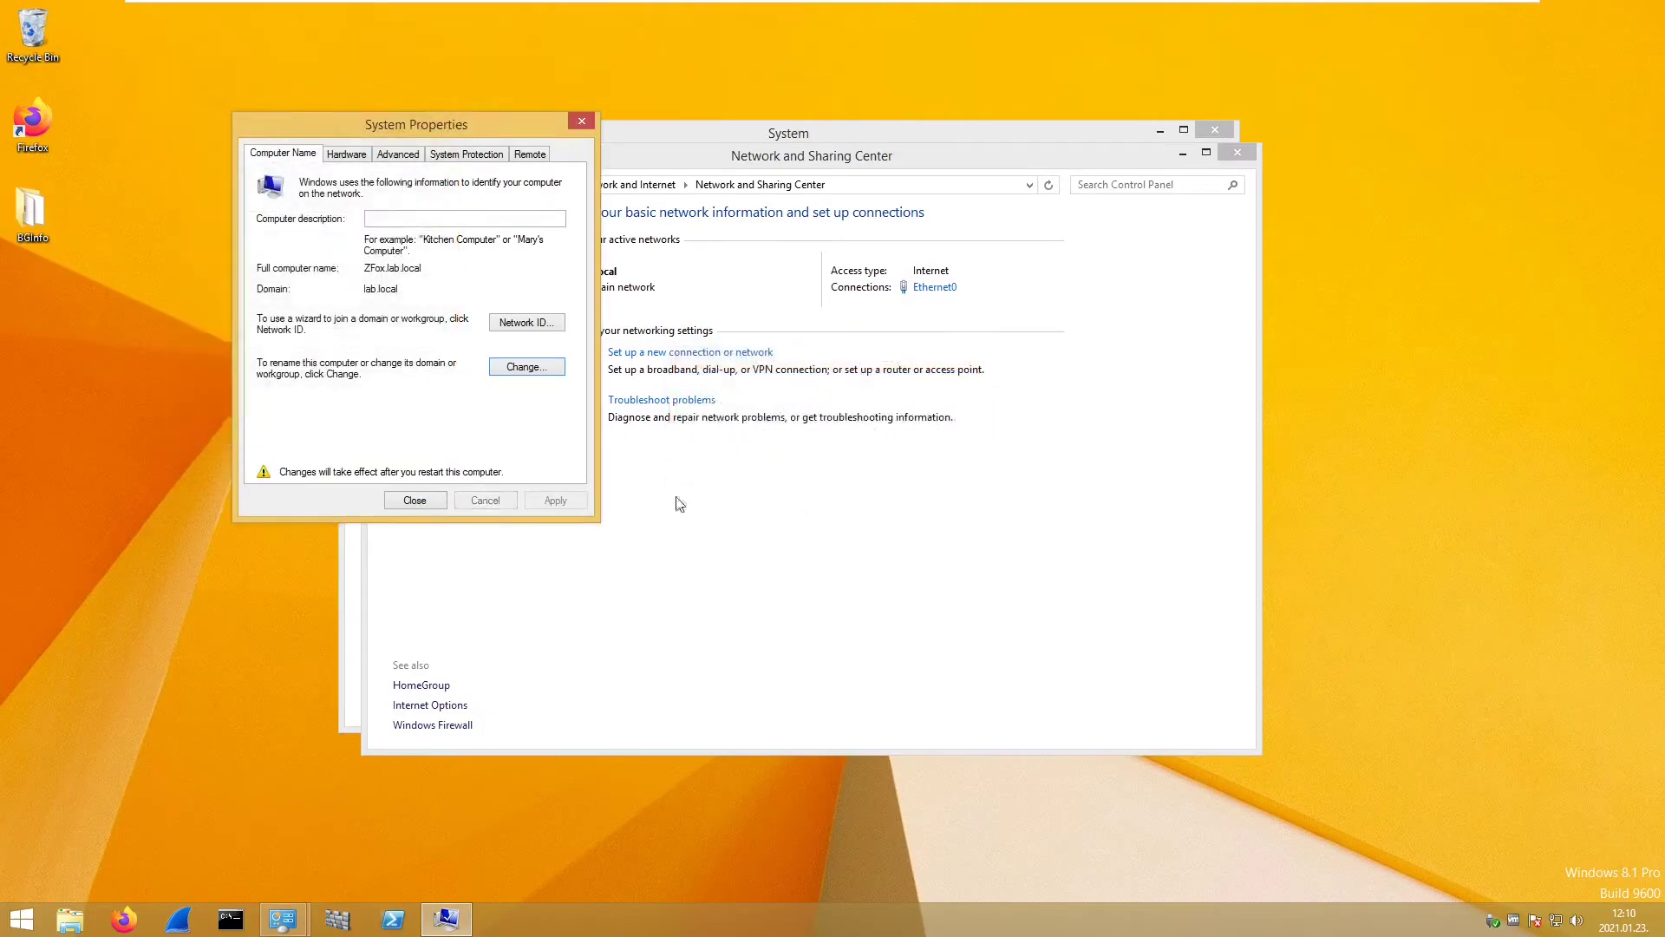
{"action": "left_click", "coordinate": [409, 500]}
{"action": "left_click", "coordinate": [837, 476]}
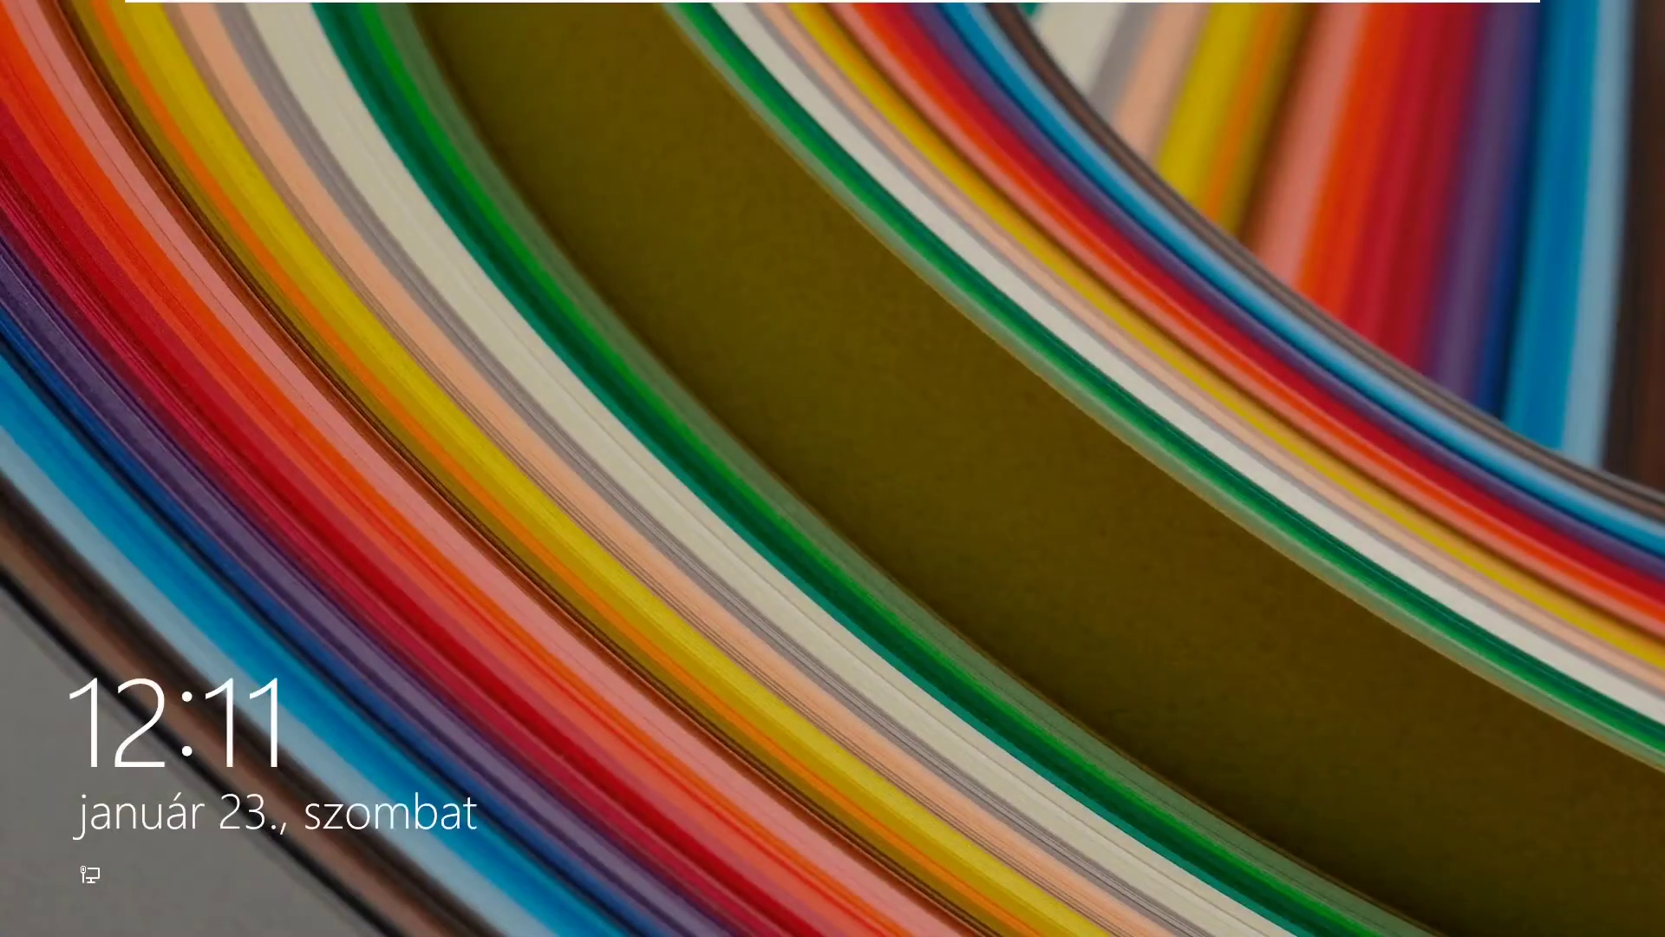
- From the lock screen, sign in as Other user with the lab test user's name and password
{"action": "key", "text": "space"}
{"action": "left_click", "coordinate": [565, 309]}
{"action": "left_click", "coordinate": [883, 412]}
{"action": "type", "text": "te"}
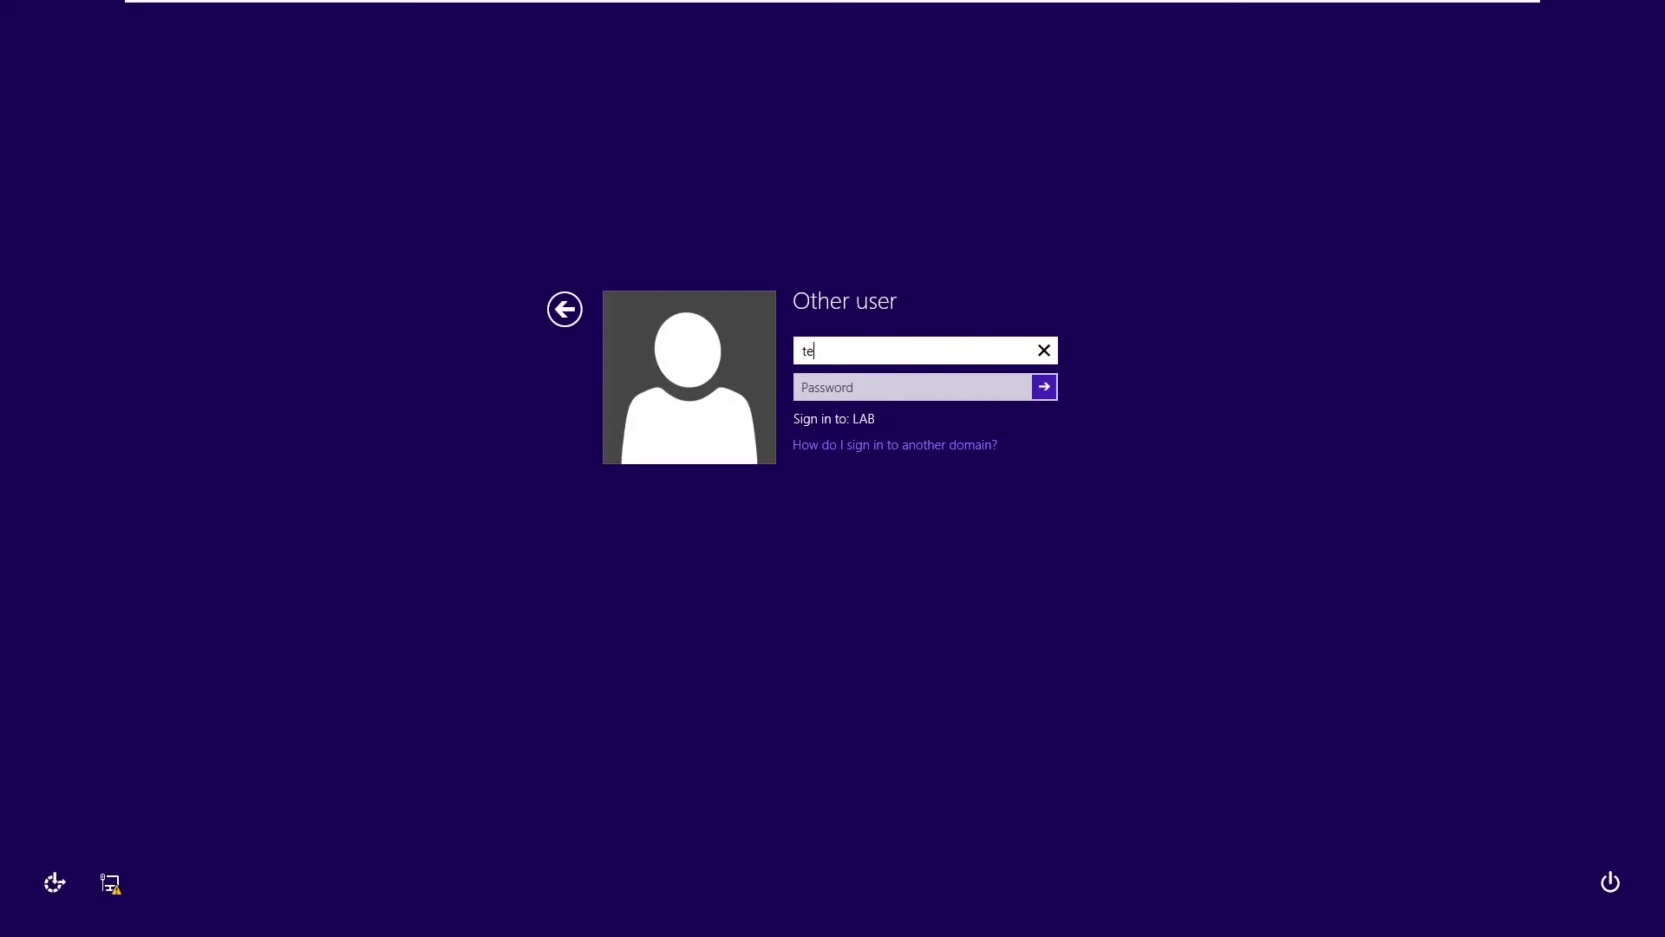
{"action": "type", "text": "stuser"}
{"action": "key", "text": "Tab"}
{"action": "key", "text": "Caps_Lock"}
{"action": "type", "text": "•••••••"}
{"action": "key", "text": "Caps_Lock"}
{"action": "type", "text": "•"}
{"action": "key", "text": "Return"}
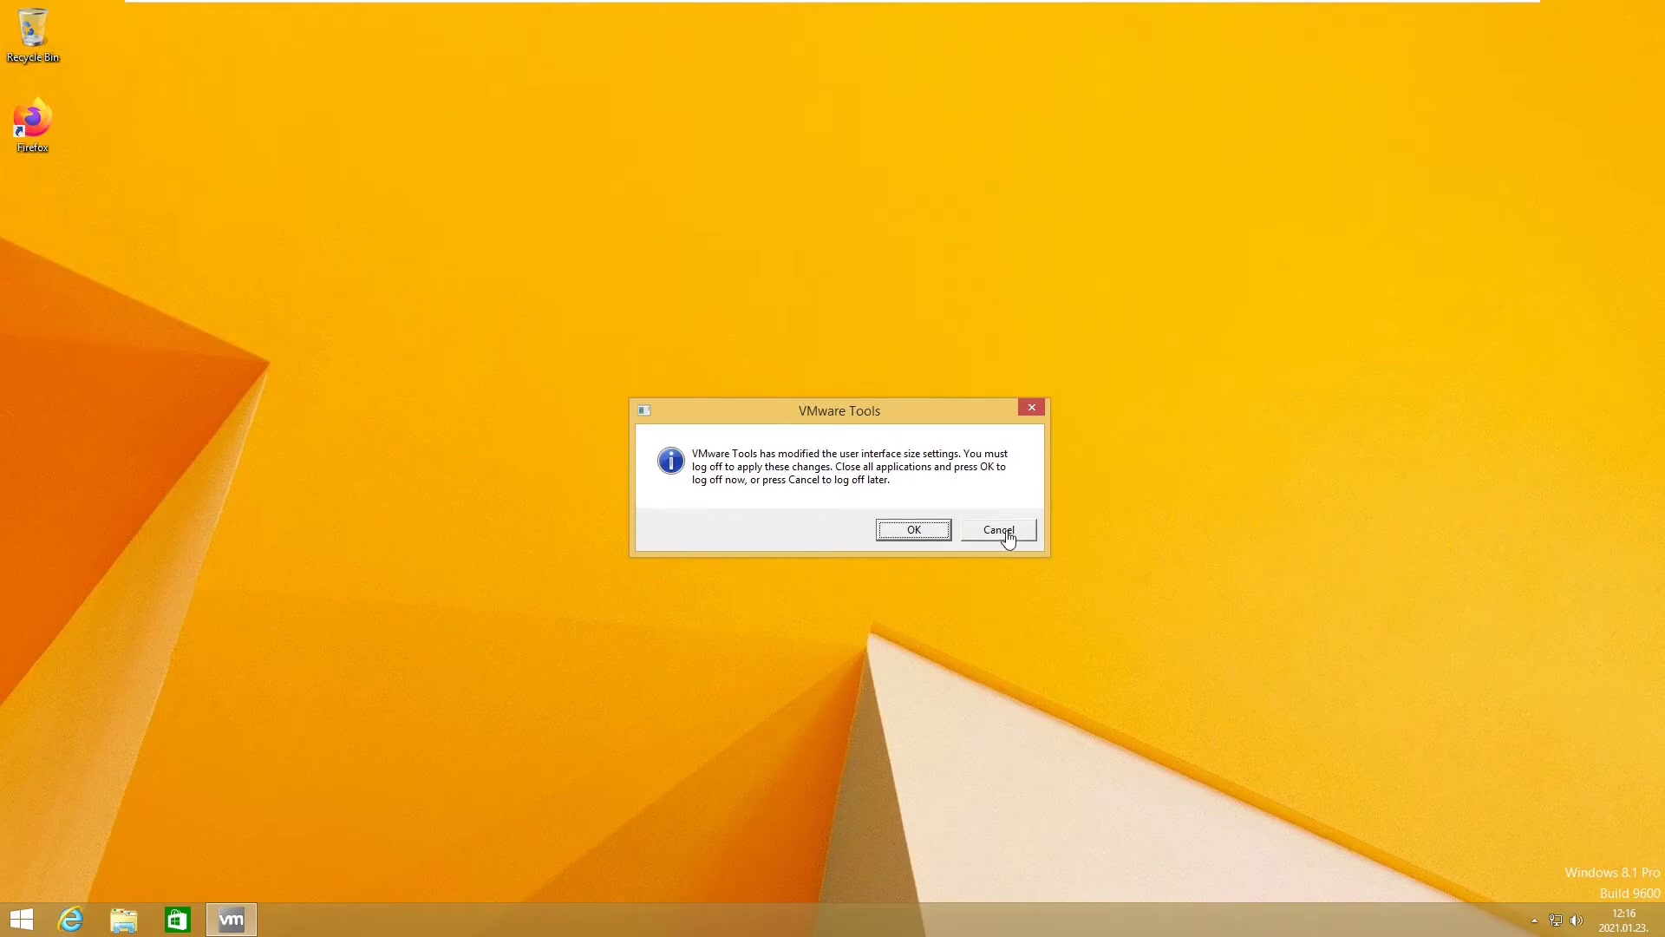
- Cancel the VMware Tools log-off request and bring up the power options from Start
{"action": "left_click", "coordinate": [1006, 531]}
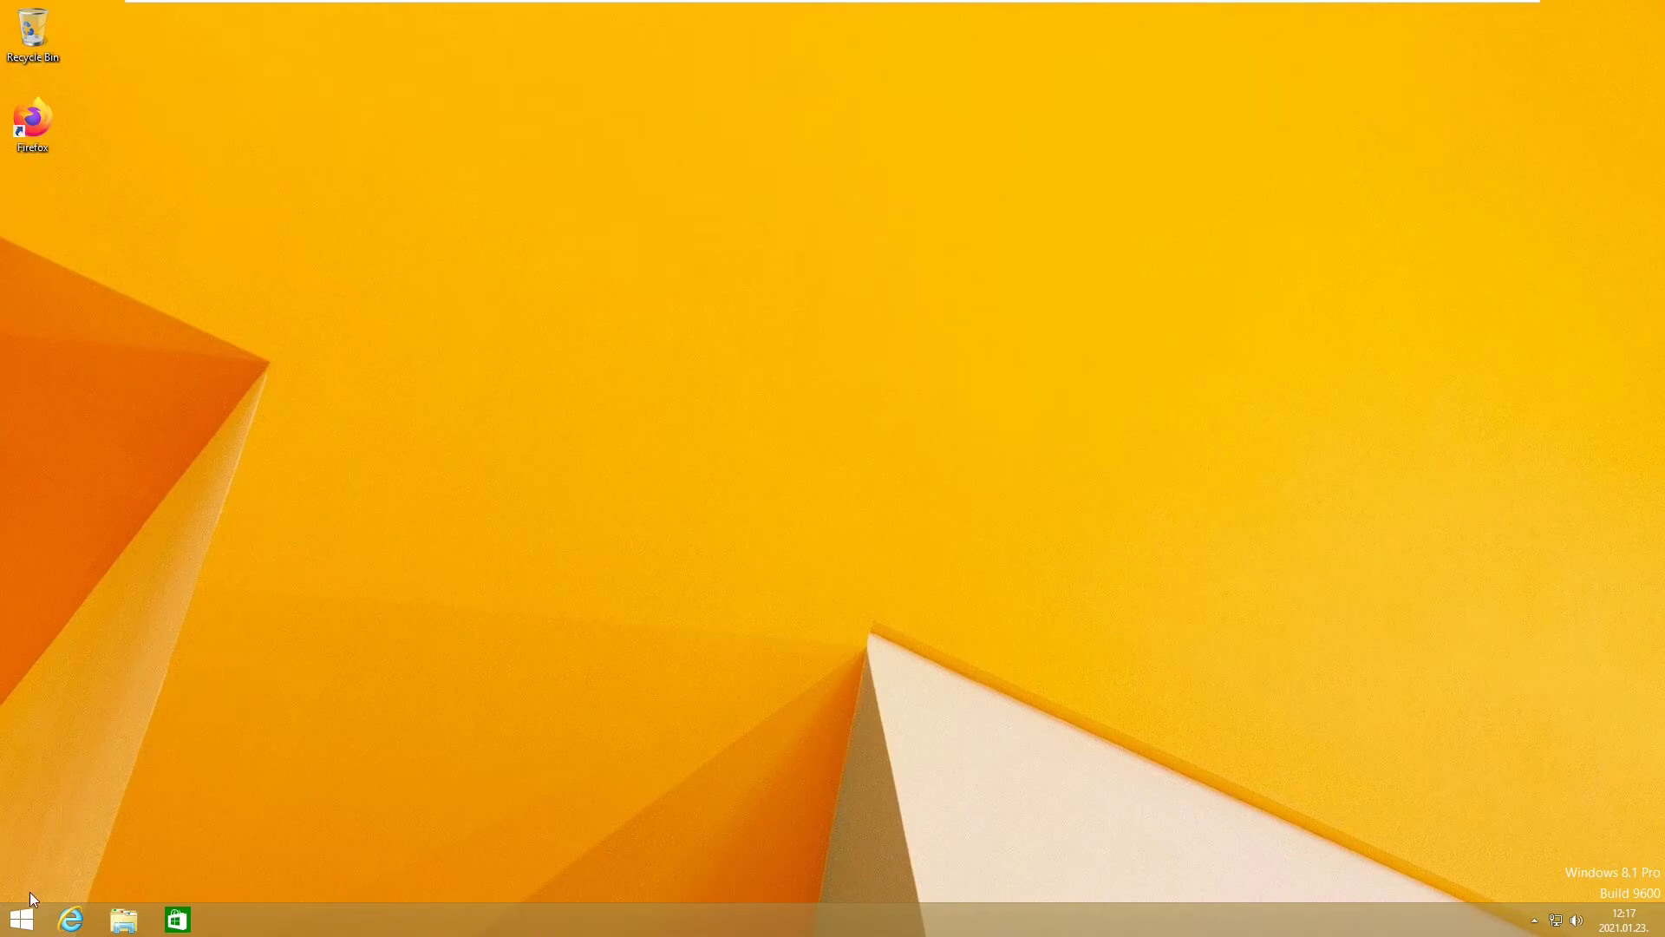
{"action": "left_click", "coordinate": [22, 918]}
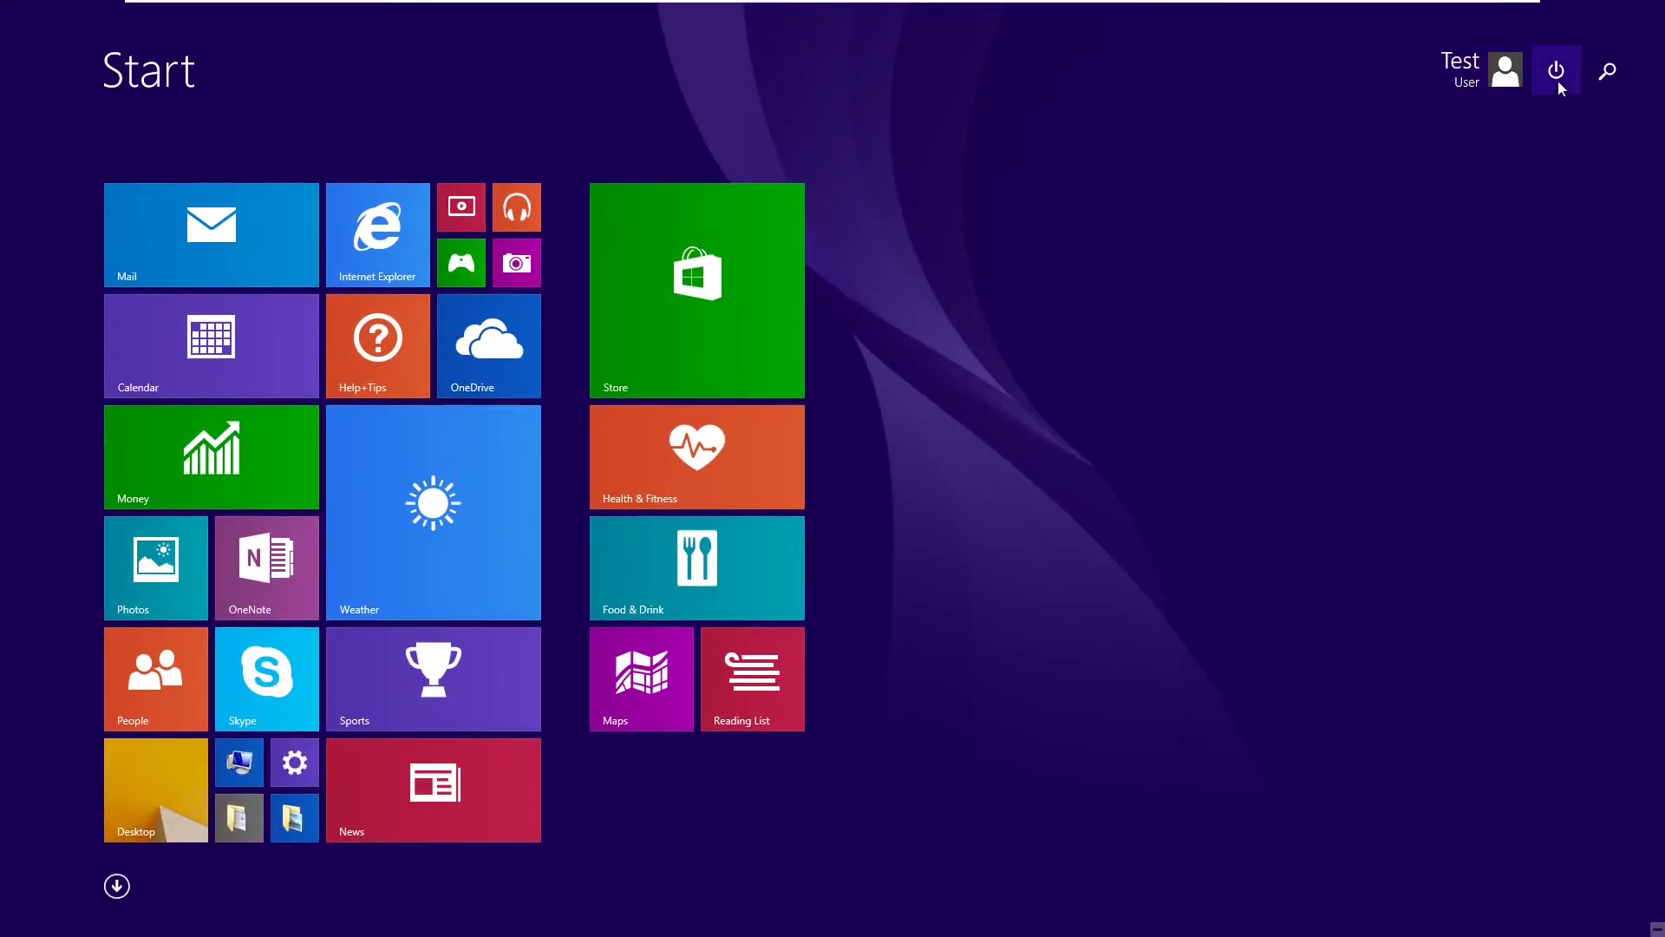
{"action": "left_click", "coordinate": [1529, 69]}
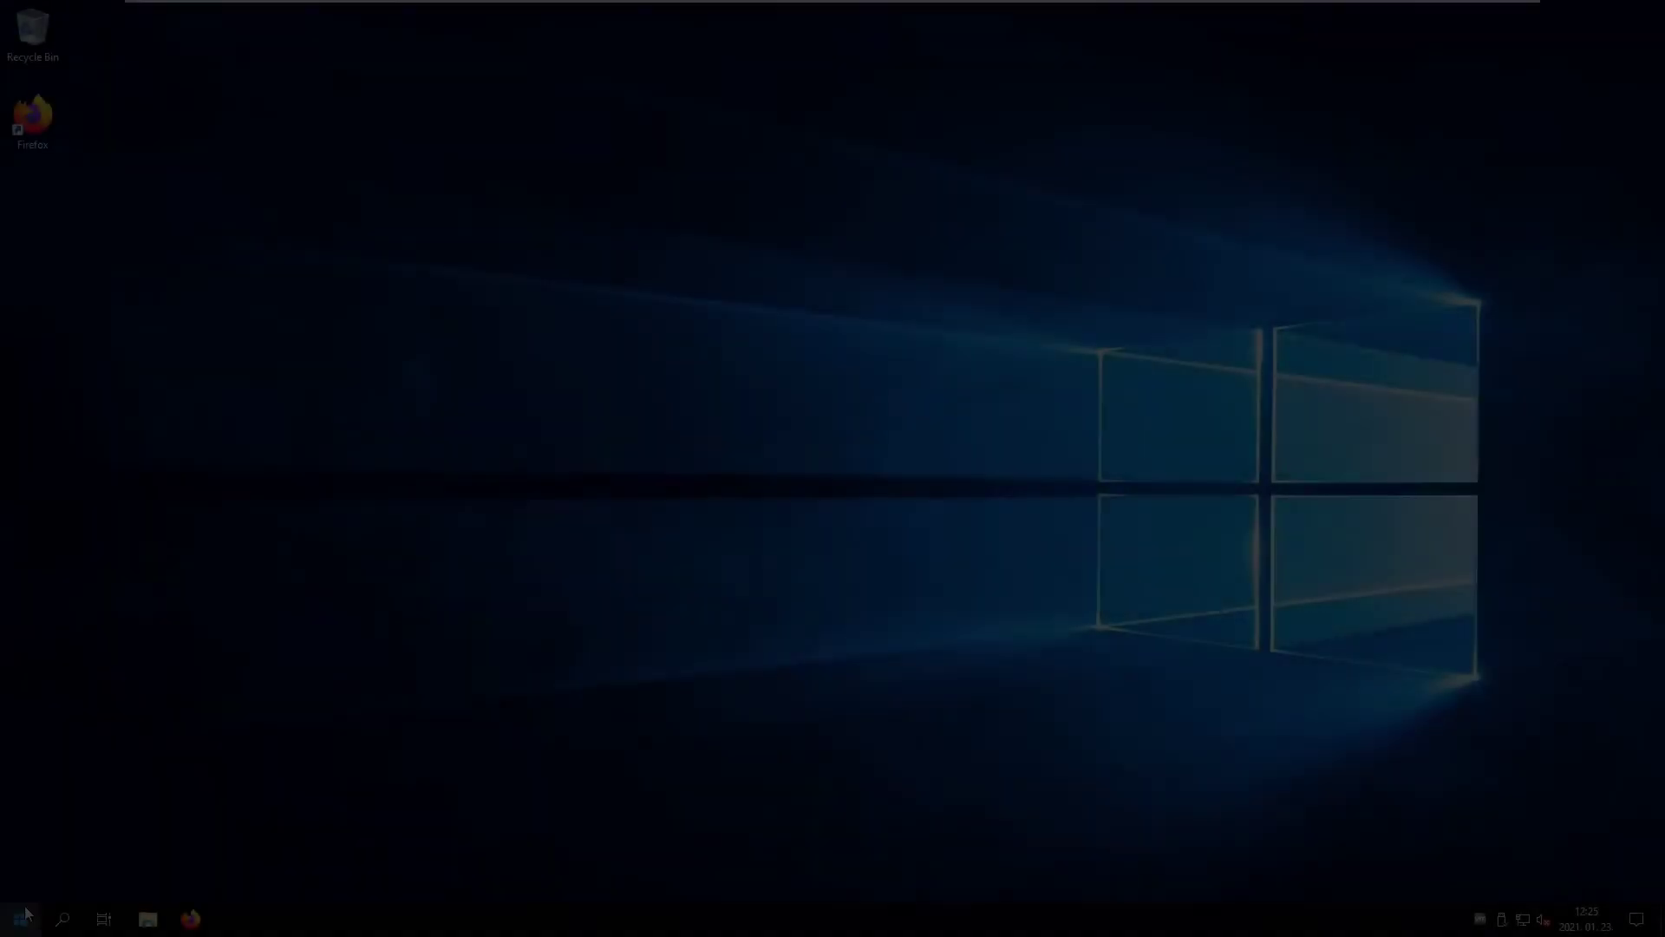
- Launch Control Panel from search and navigate to Network and Sharing Center
{"action": "type", "text": "co"}
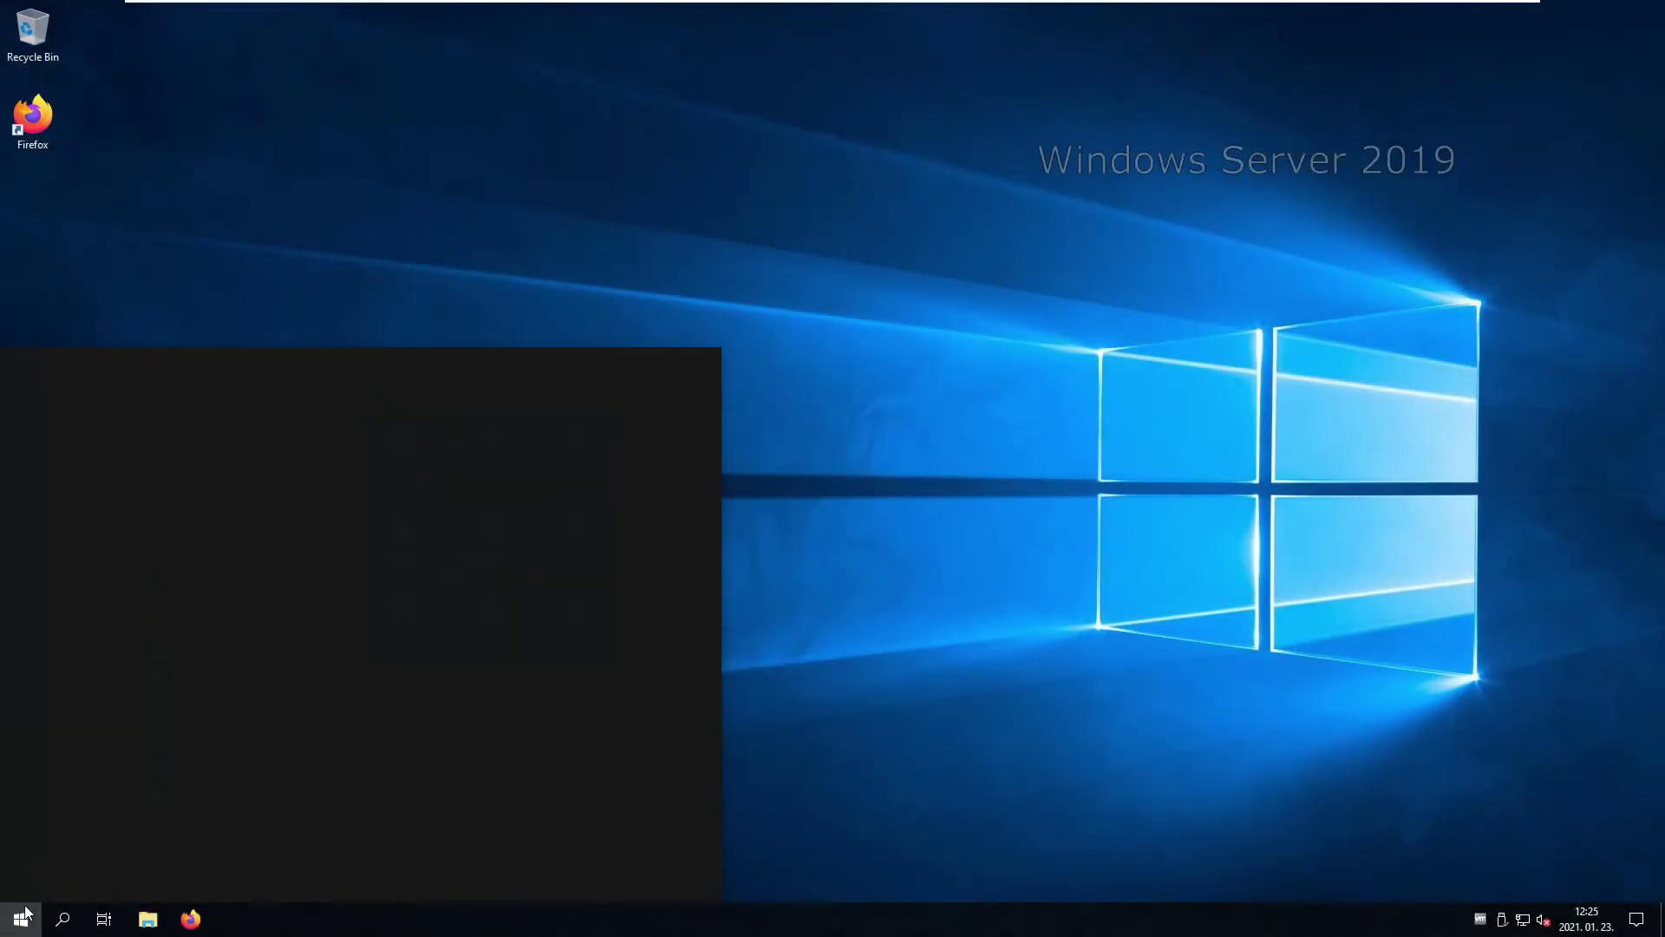
{"action": "type", "text": "ntr"}
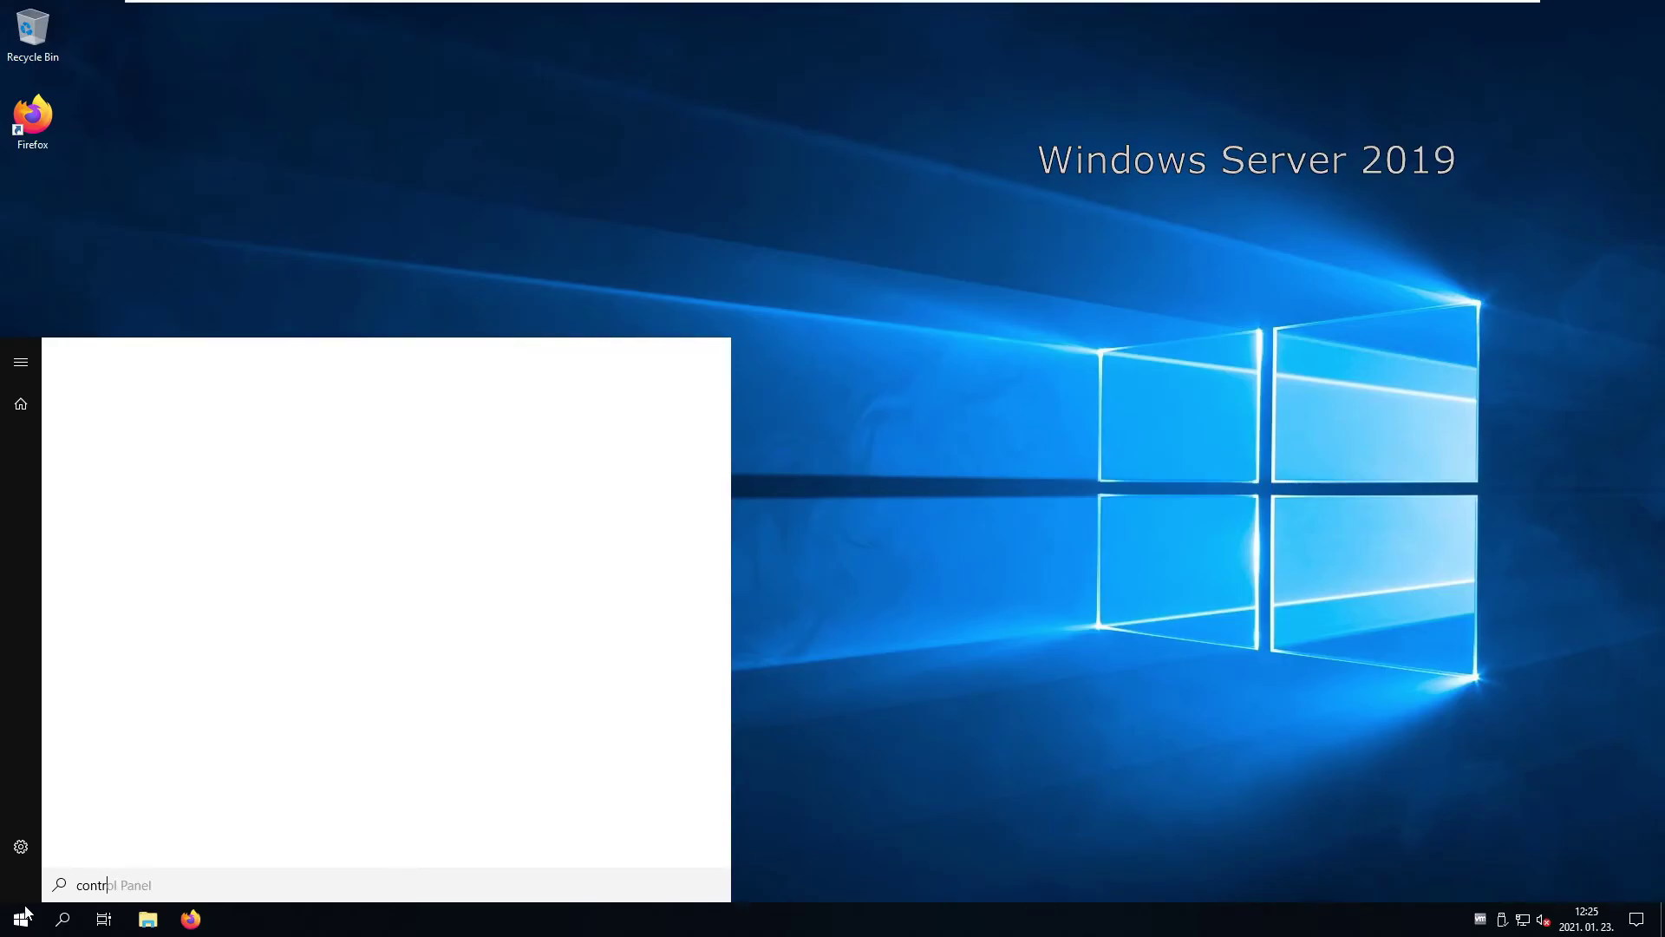
{"action": "key", "text": "Return"}
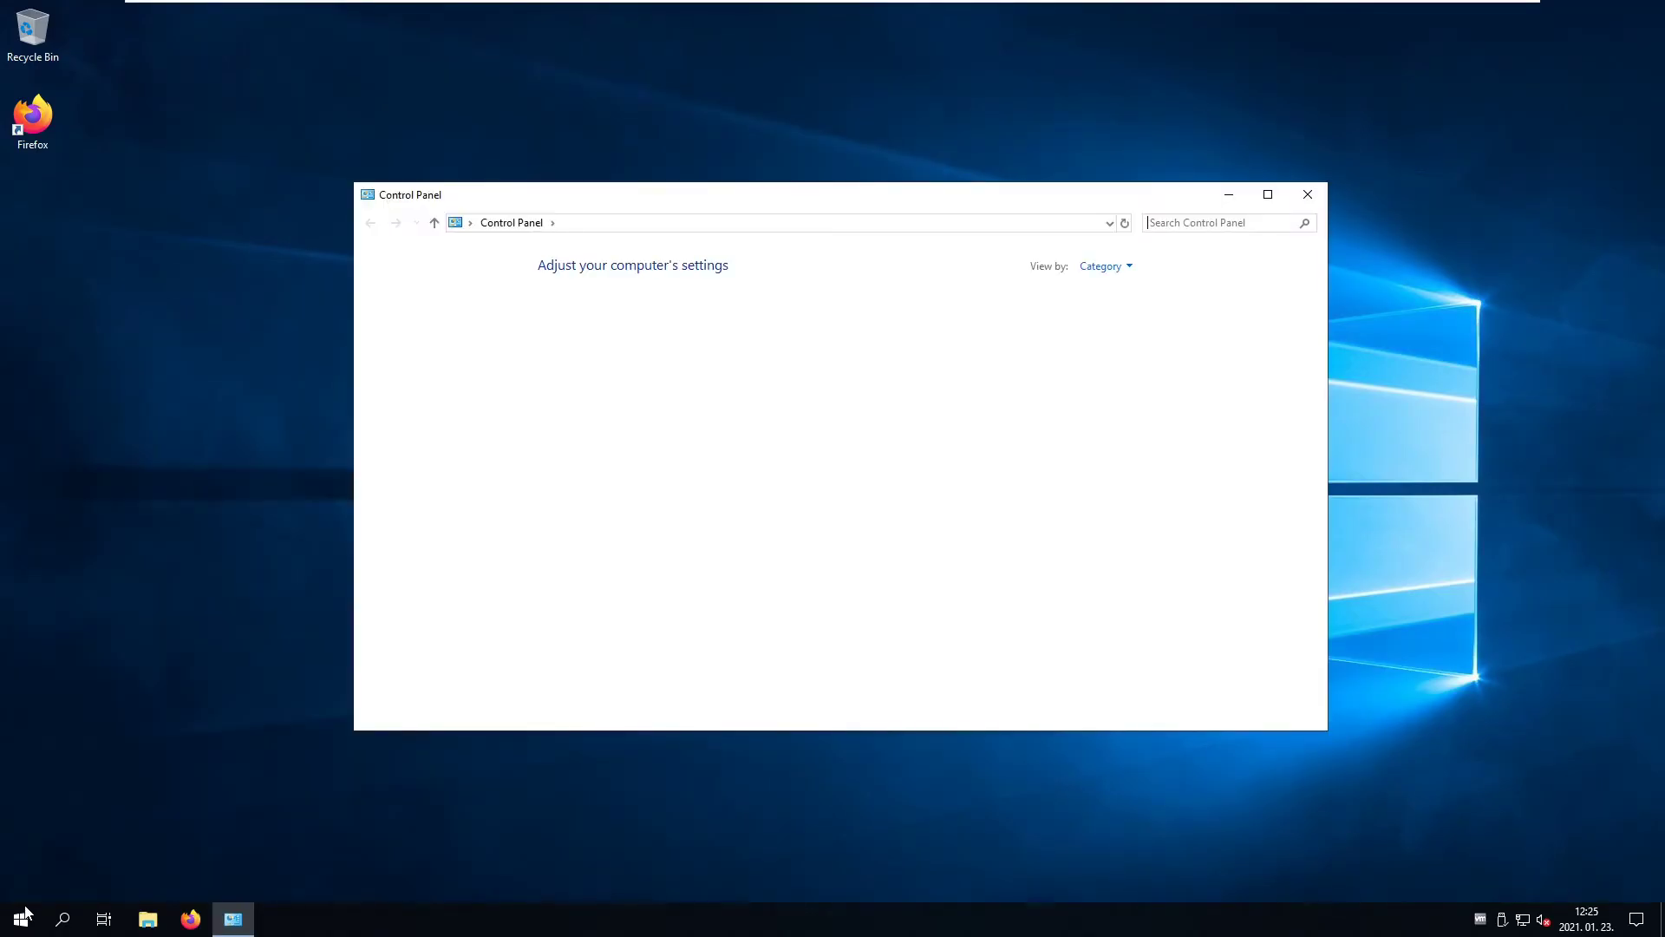
{"action": "right_click", "coordinate": [1522, 917]}
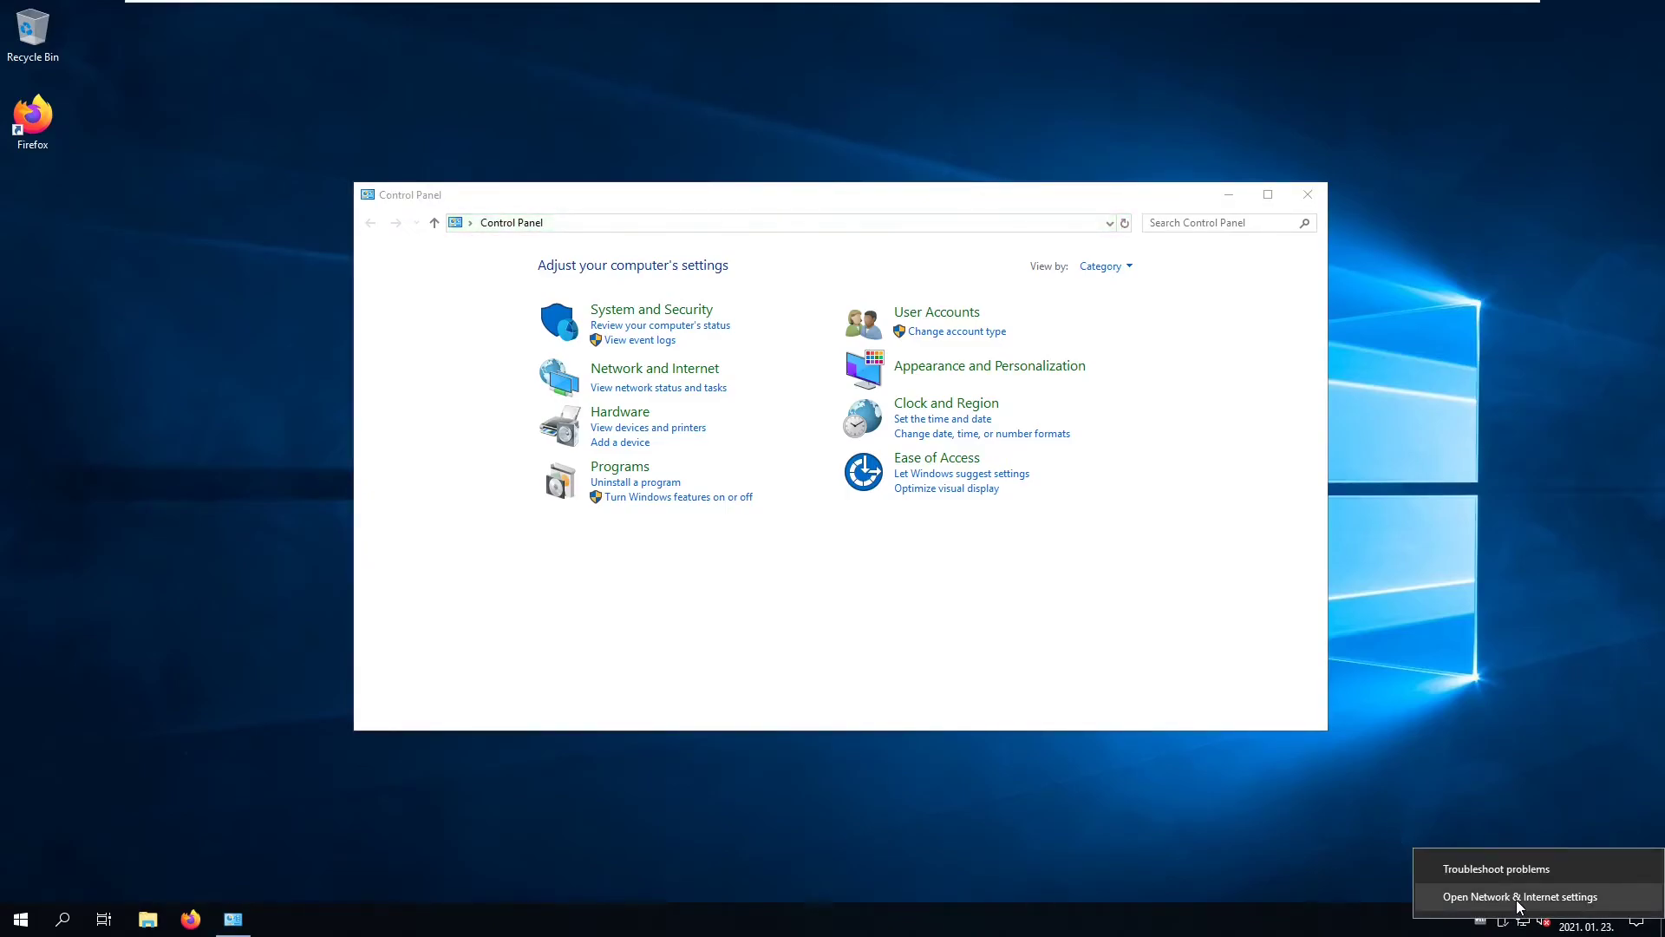
{"action": "left_click", "coordinate": [1520, 897]}
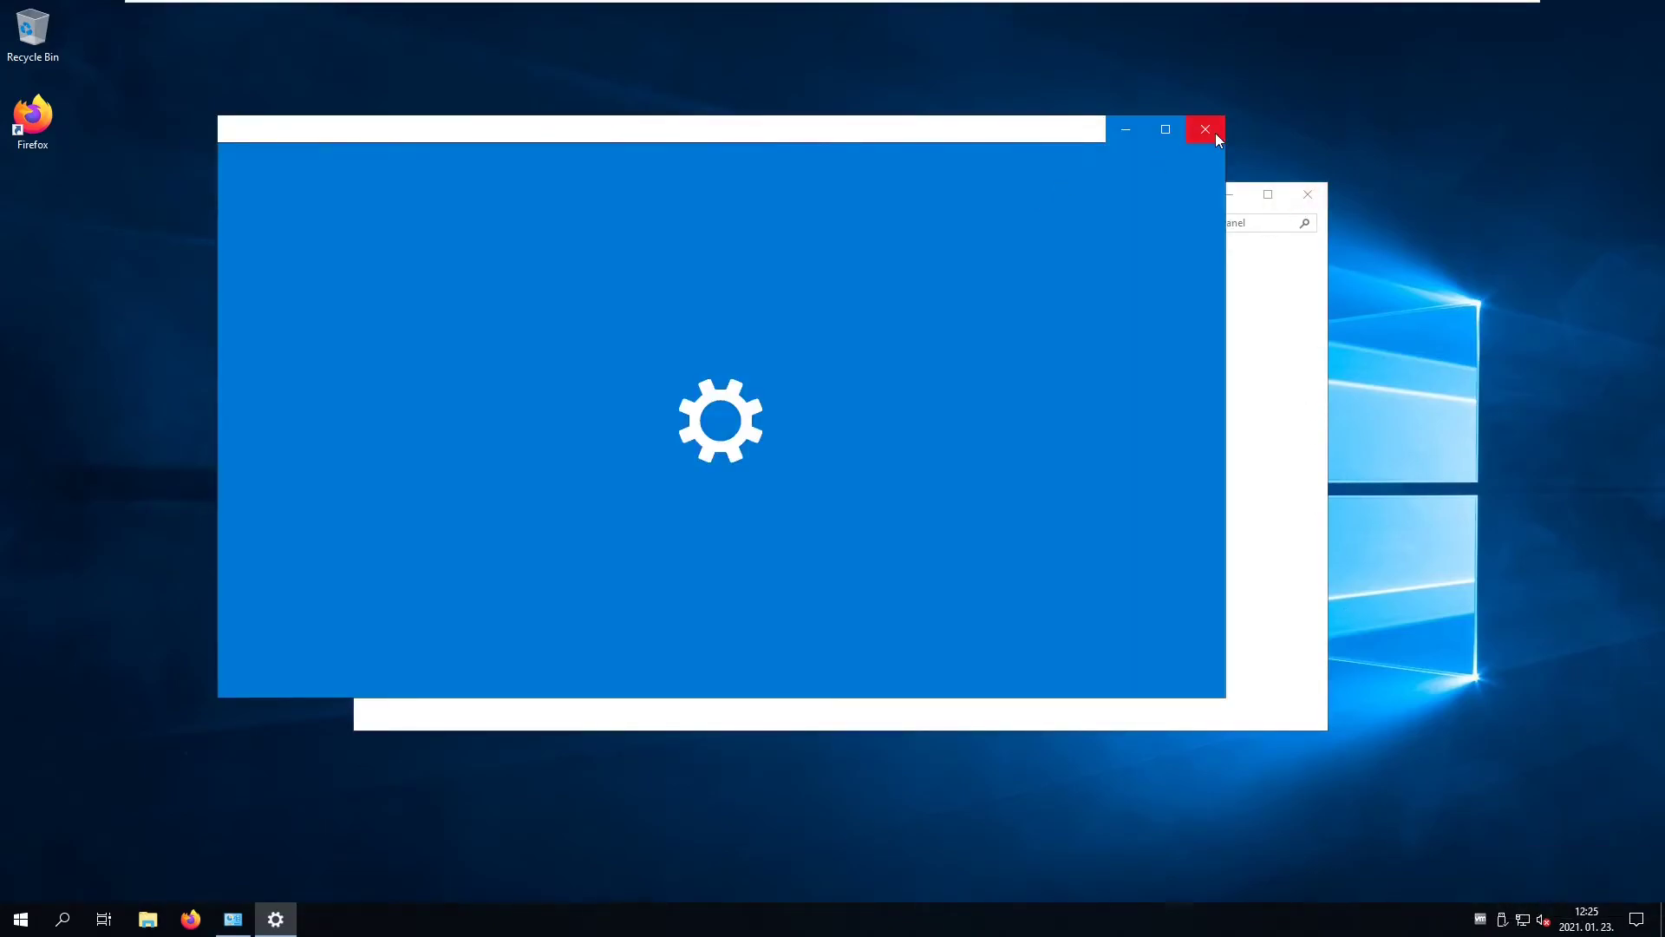
{"action": "left_click", "coordinate": [1205, 130]}
{"action": "left_click", "coordinate": [657, 373]}
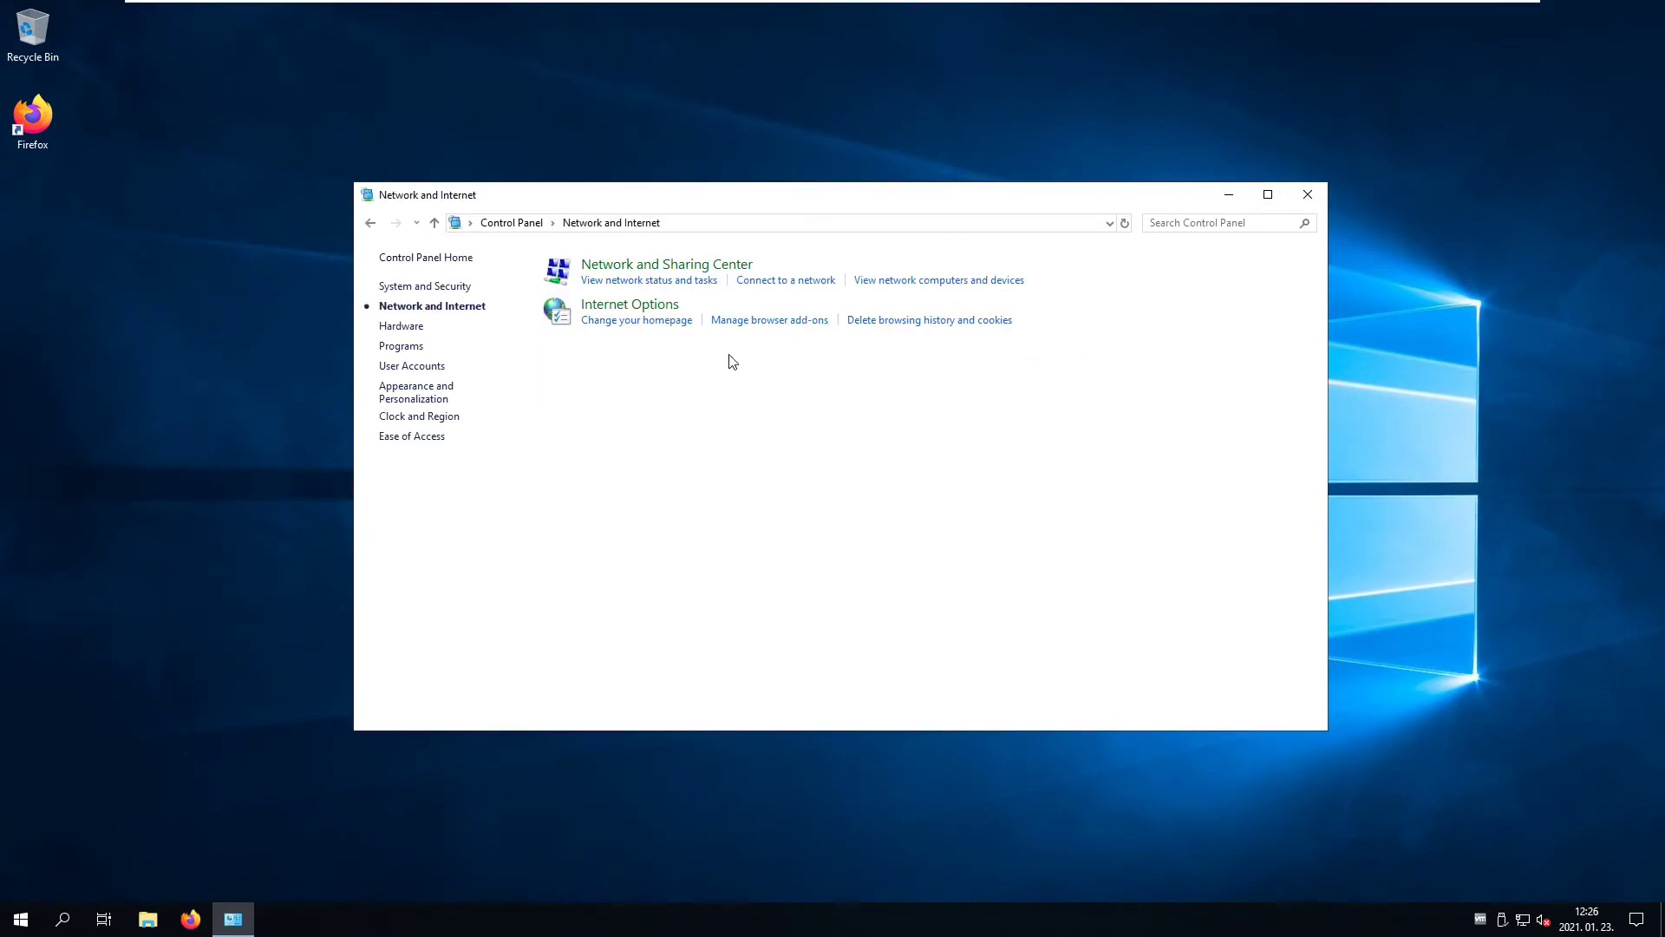
{"action": "left_click", "coordinate": [652, 267]}
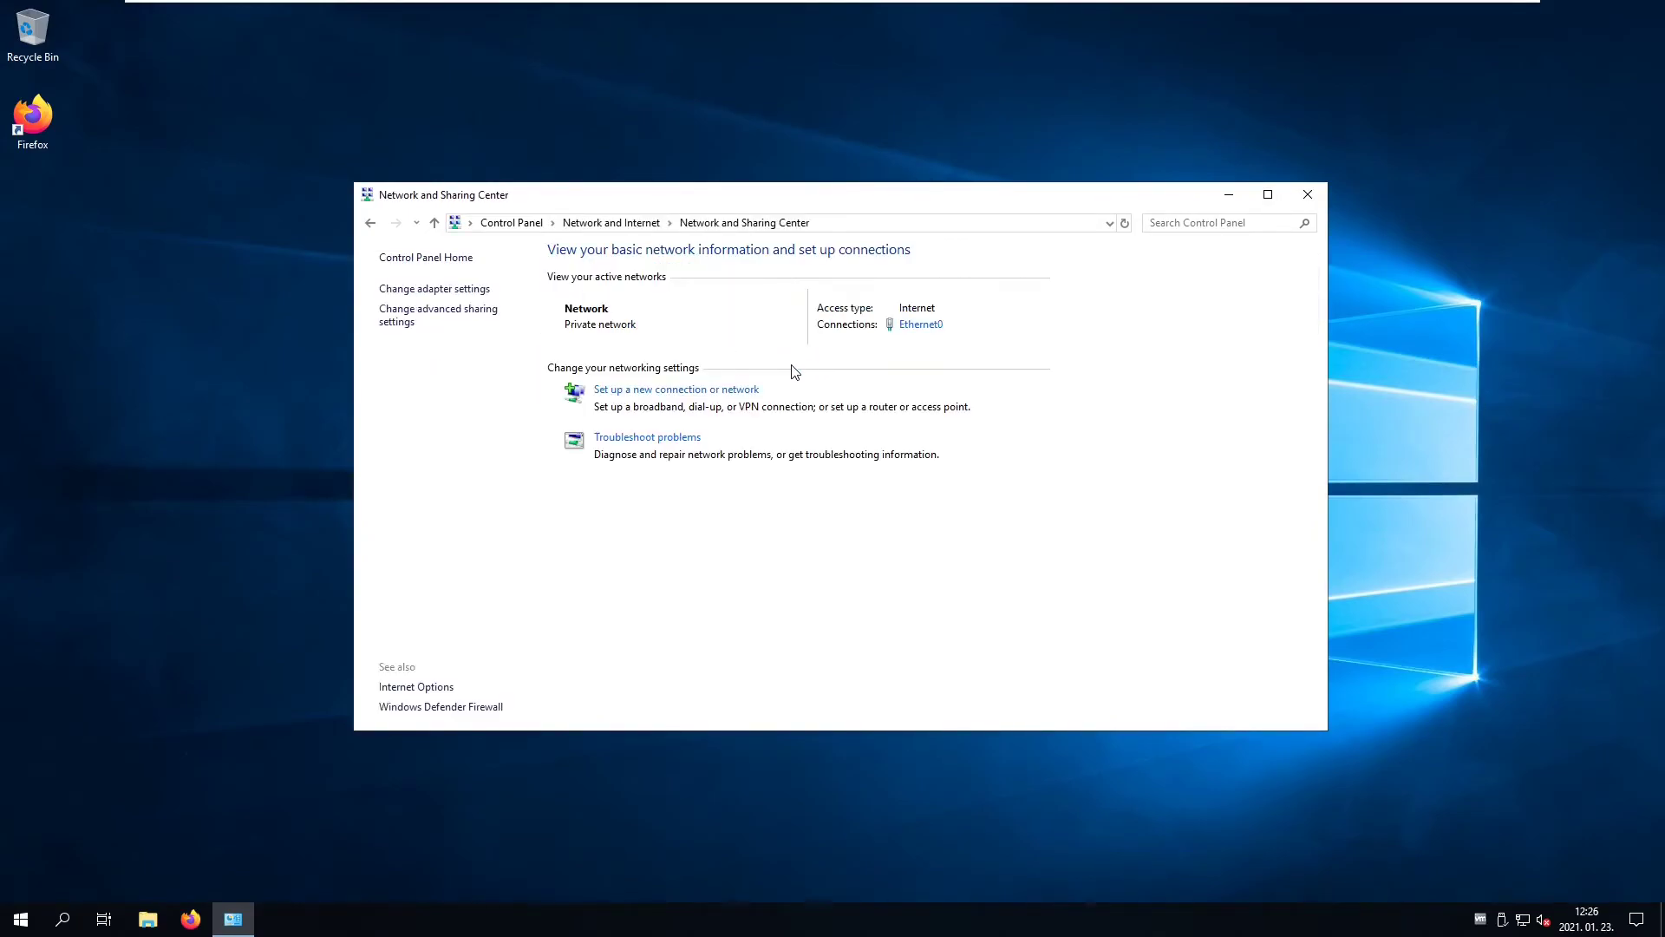
- Change Ethernet0's preferred DNS server to 192.168.31.147 and close the adapter dialogs
{"action": "left_click", "coordinate": [911, 327]}
{"action": "left_click", "coordinate": [727, 602]}
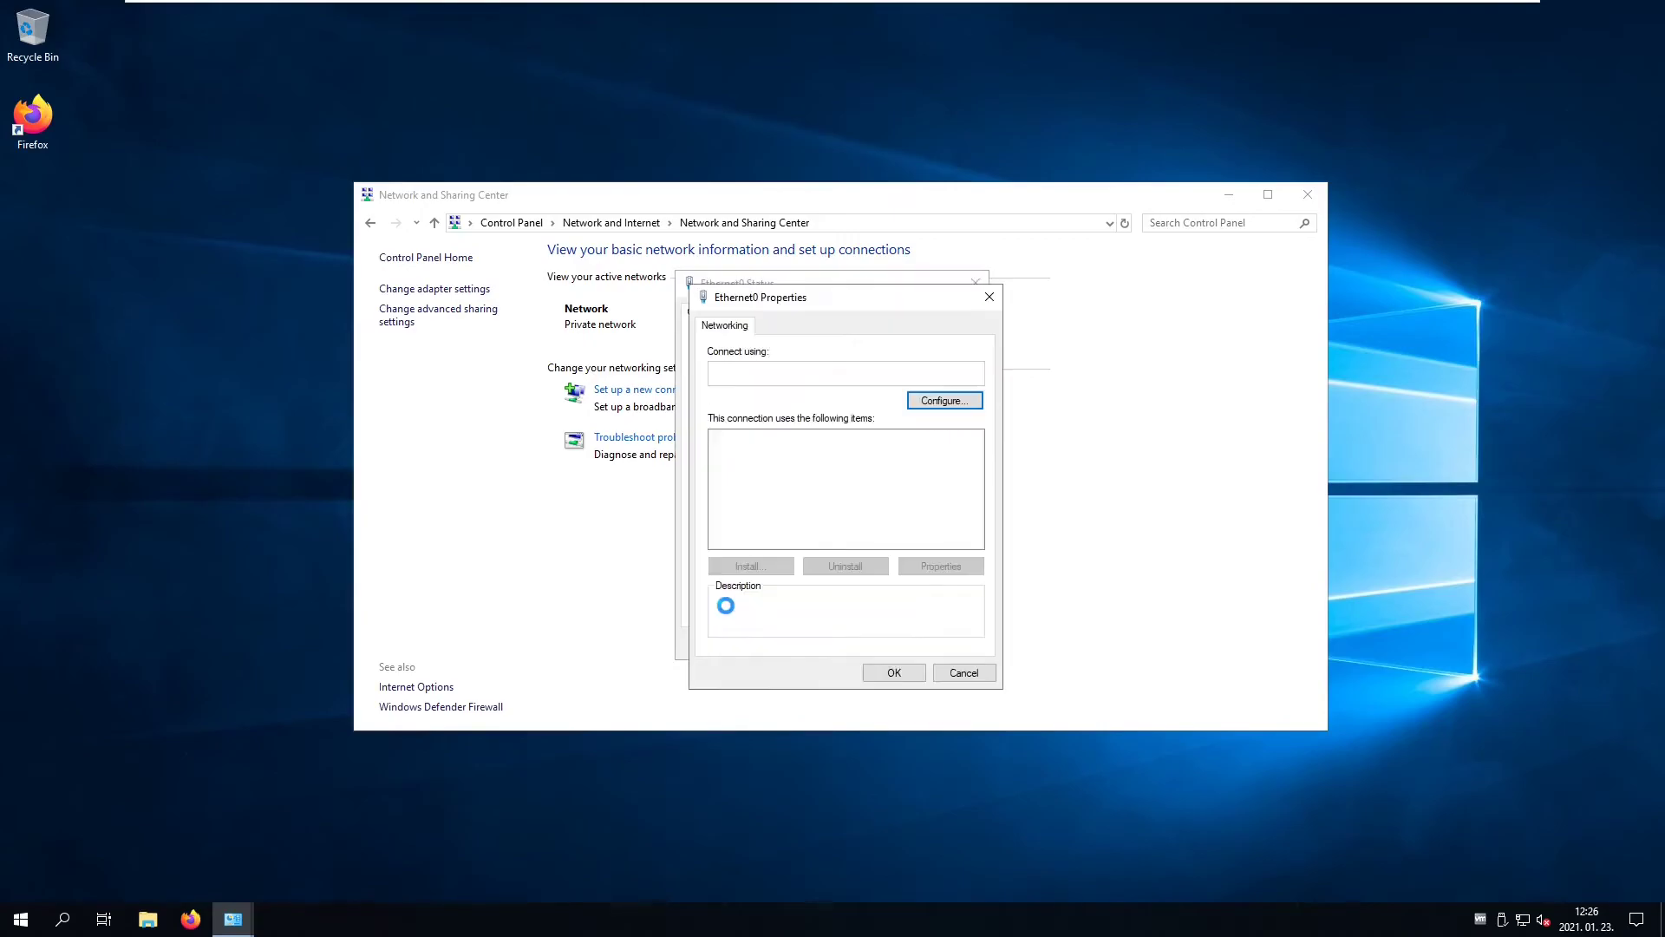
{"action": "scroll", "coordinate": [852, 490], "scroll_direction": "down", "scroll_amount": 1}
{"action": "double_click", "coordinate": [840, 455]}
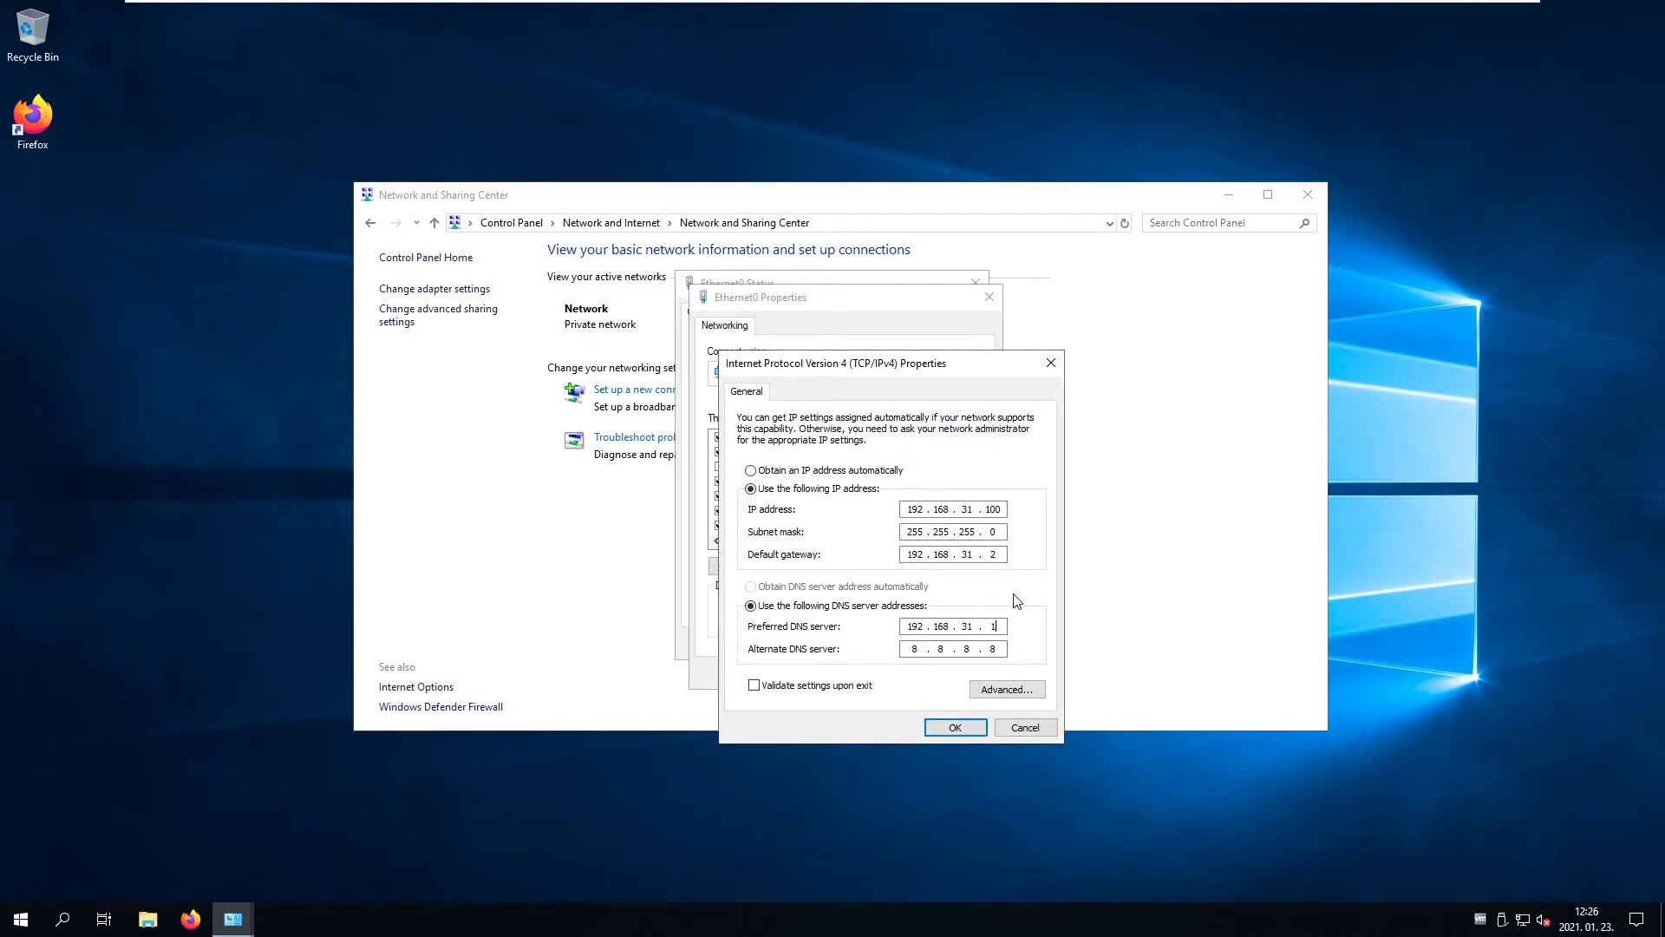
{"action": "left_click", "coordinate": [996, 625]}
{"action": "type", "text": "47"}
{"action": "left_click", "coordinate": [969, 726]}
{"action": "left_click", "coordinate": [896, 675]}
{"action": "left_click", "coordinate": [946, 643]}
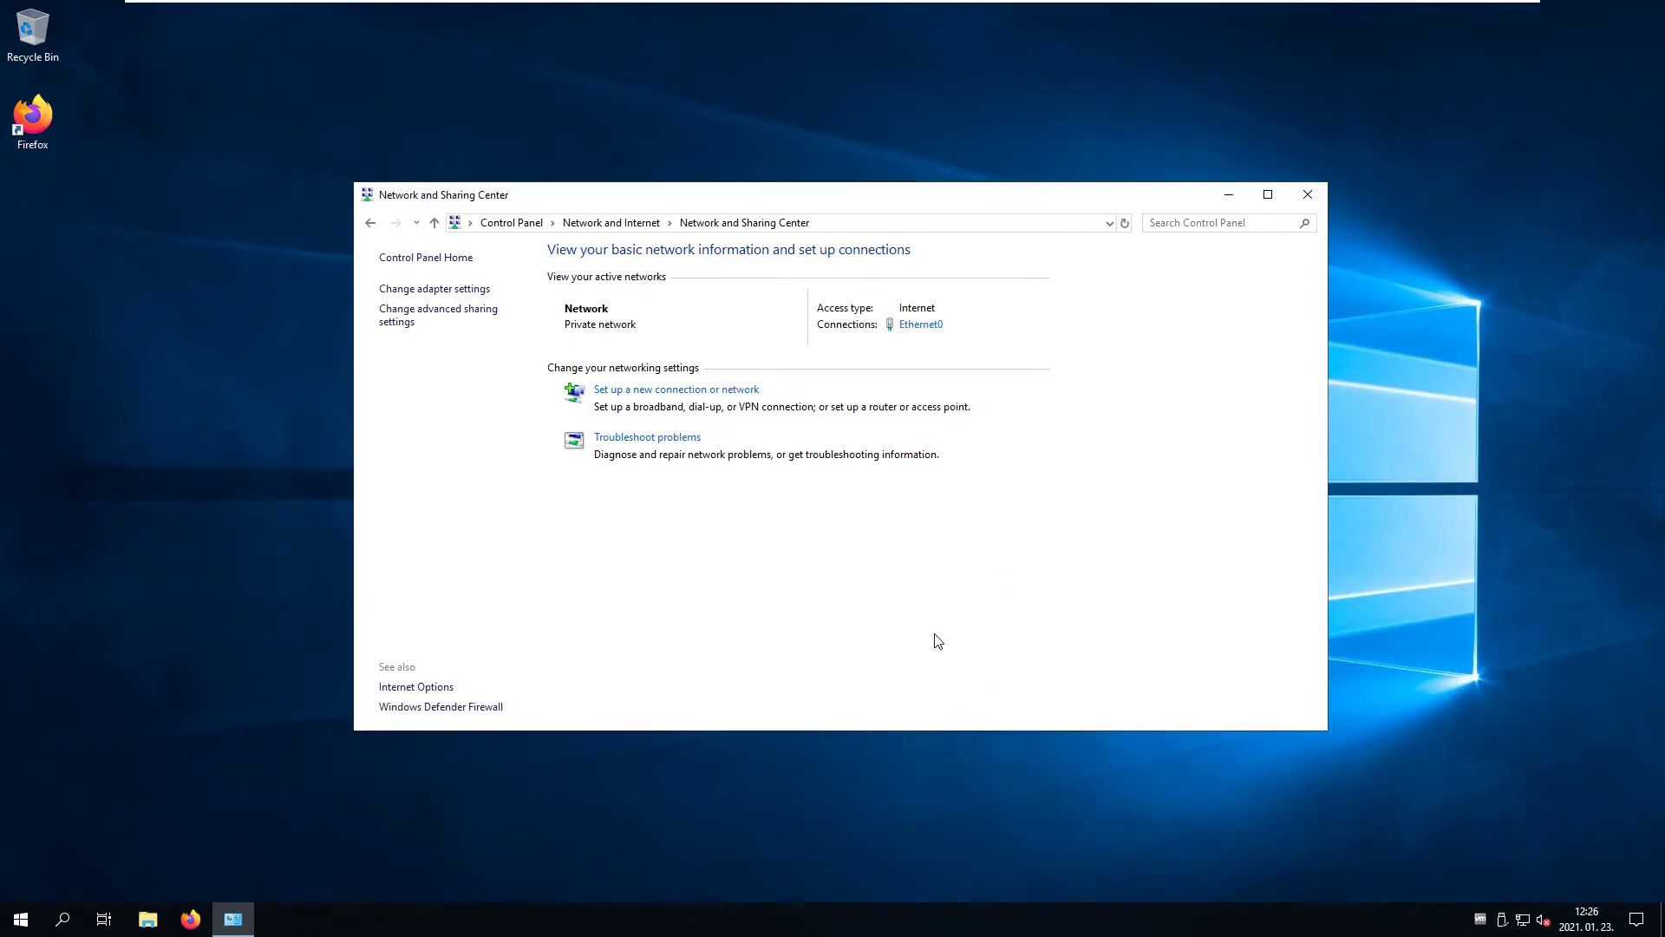
{"action": "left_click_drag", "start_coordinate": [942, 194], "coordinate": [870, 177]}
- Close Network and Sharing Center and open System Properties via Control Panel > System and Security > System
{"action": "left_click", "coordinate": [1227, 174]}
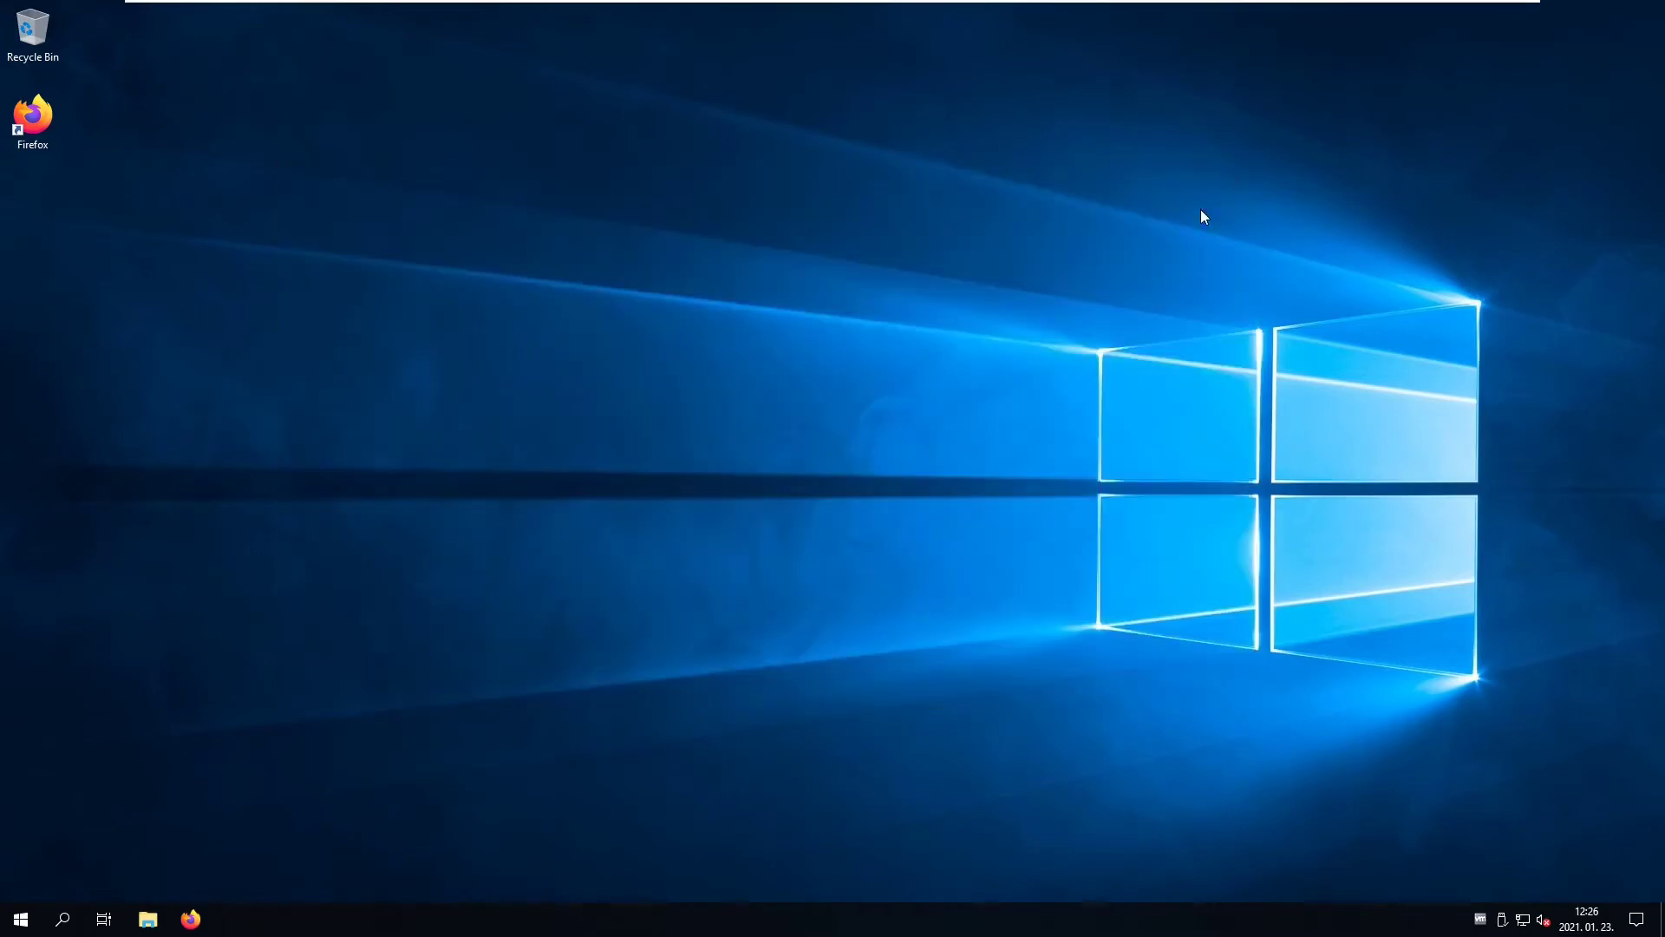
{"action": "left_click", "coordinate": [21, 918]}
{"action": "type", "text": "control"}
{"action": "key", "text": "Return"}
{"action": "left_click", "coordinate": [576, 286]}
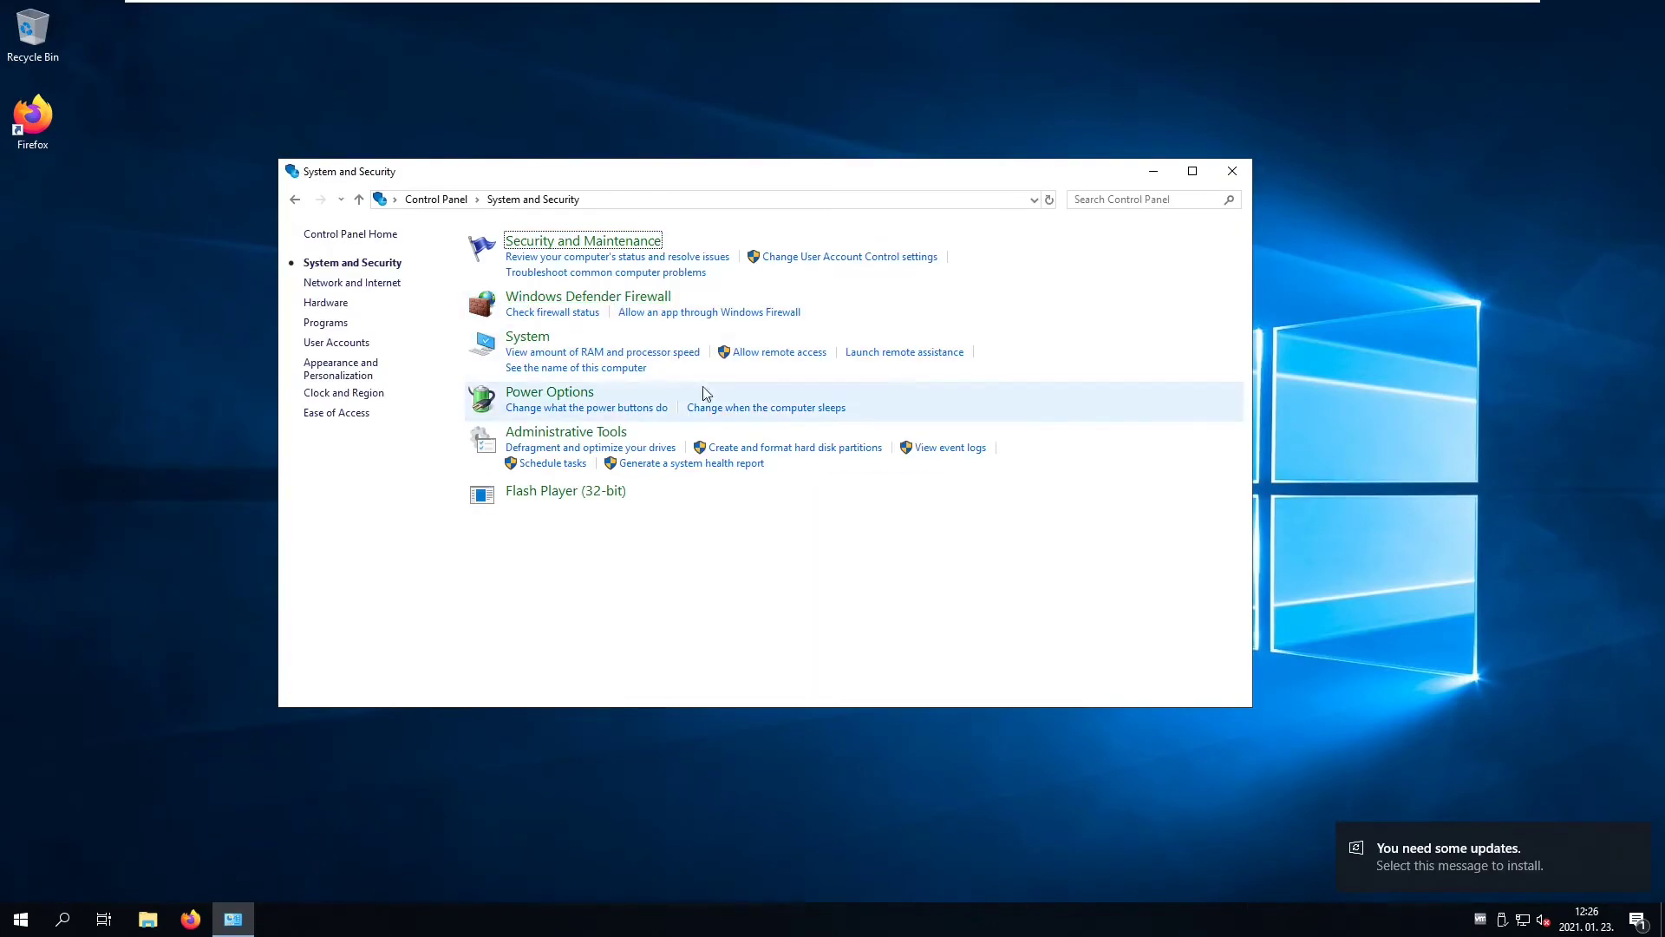
{"action": "left_click", "coordinate": [599, 346]}
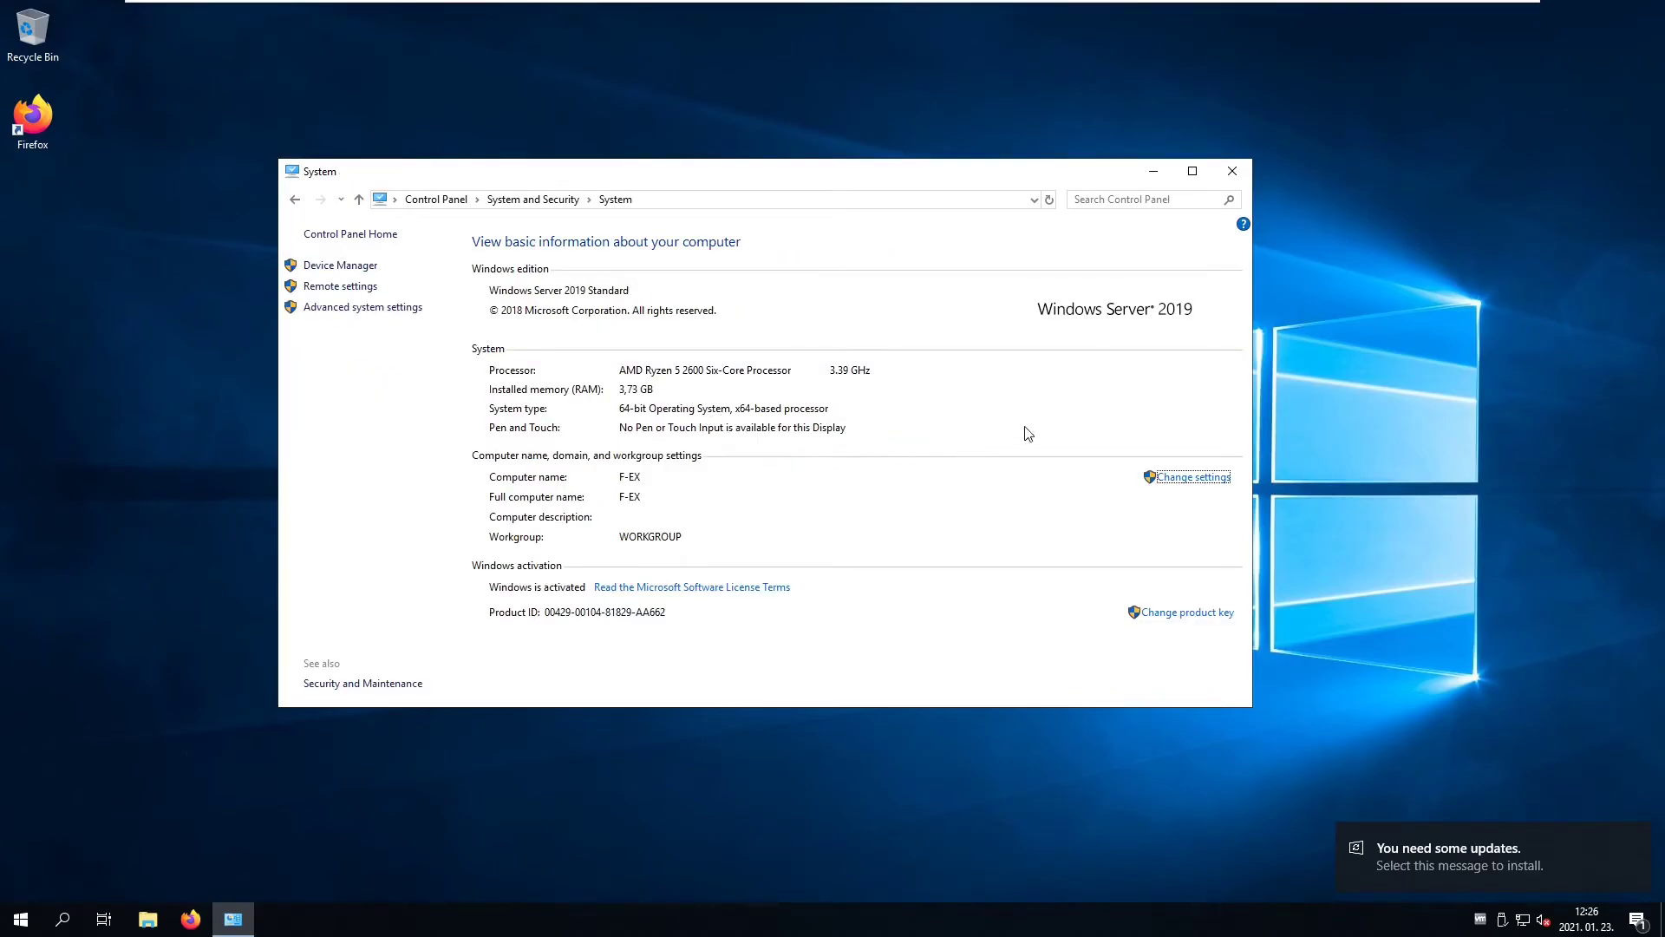
{"action": "left_click", "coordinate": [1171, 477]}
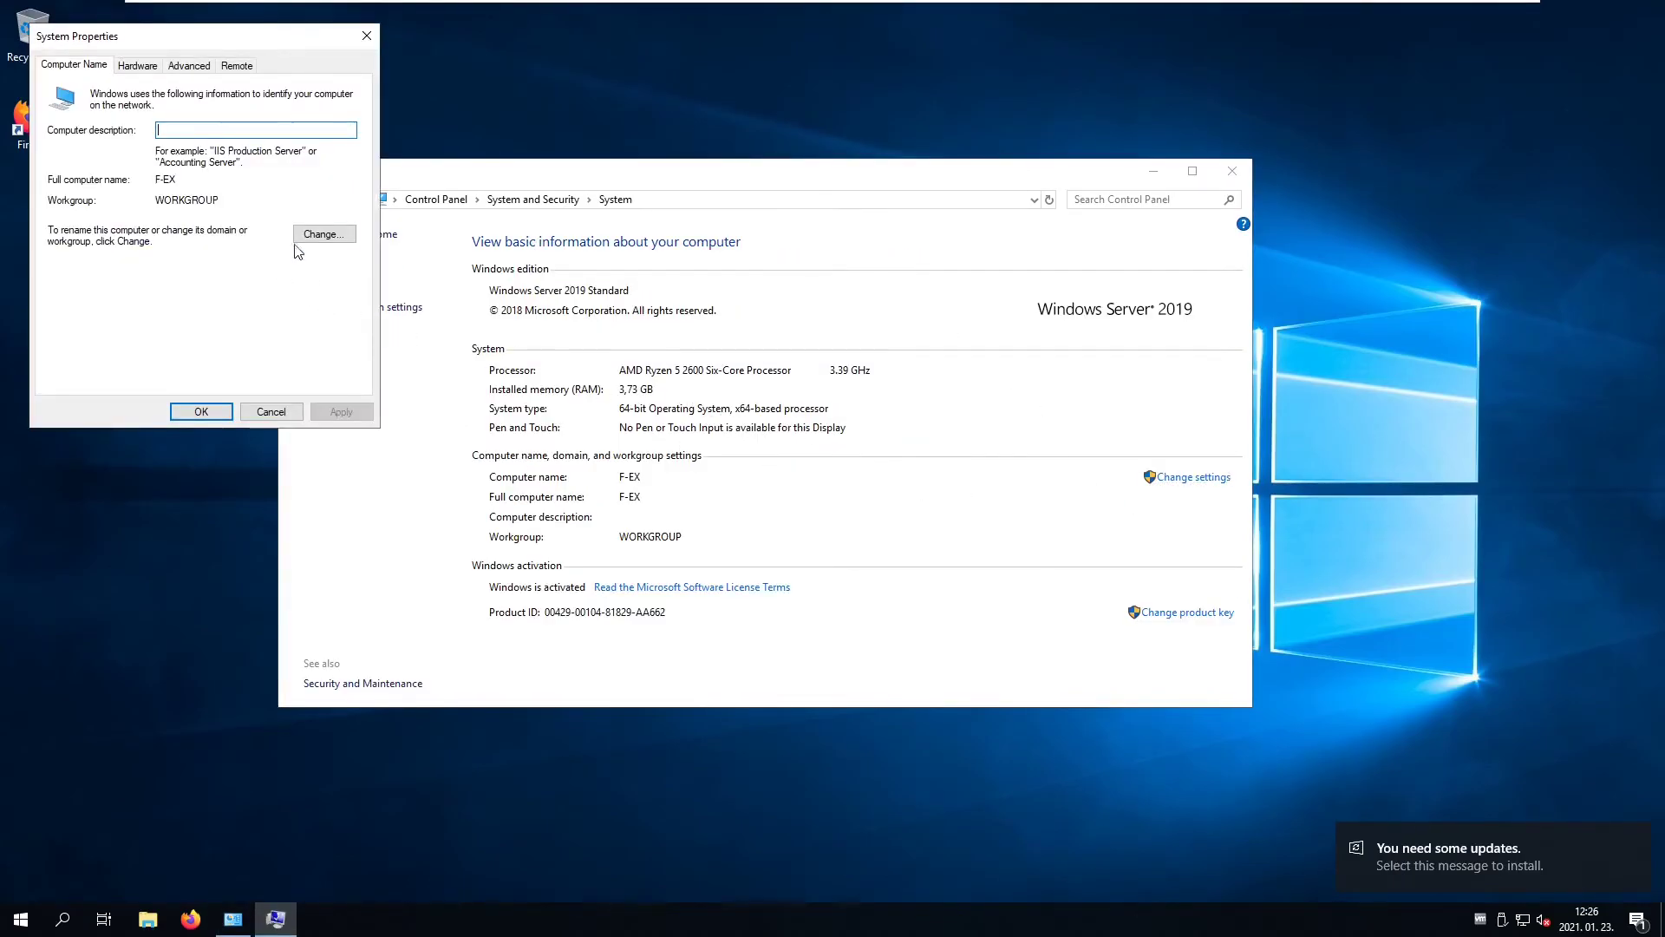
- Set the domain to lab.local, submit it, and dismiss the domain-controller-not-found error
{"action": "left_click", "coordinate": [322, 234]}
{"action": "left_click", "coordinate": [87, 269]}
{"action": "type", "text": "la"}
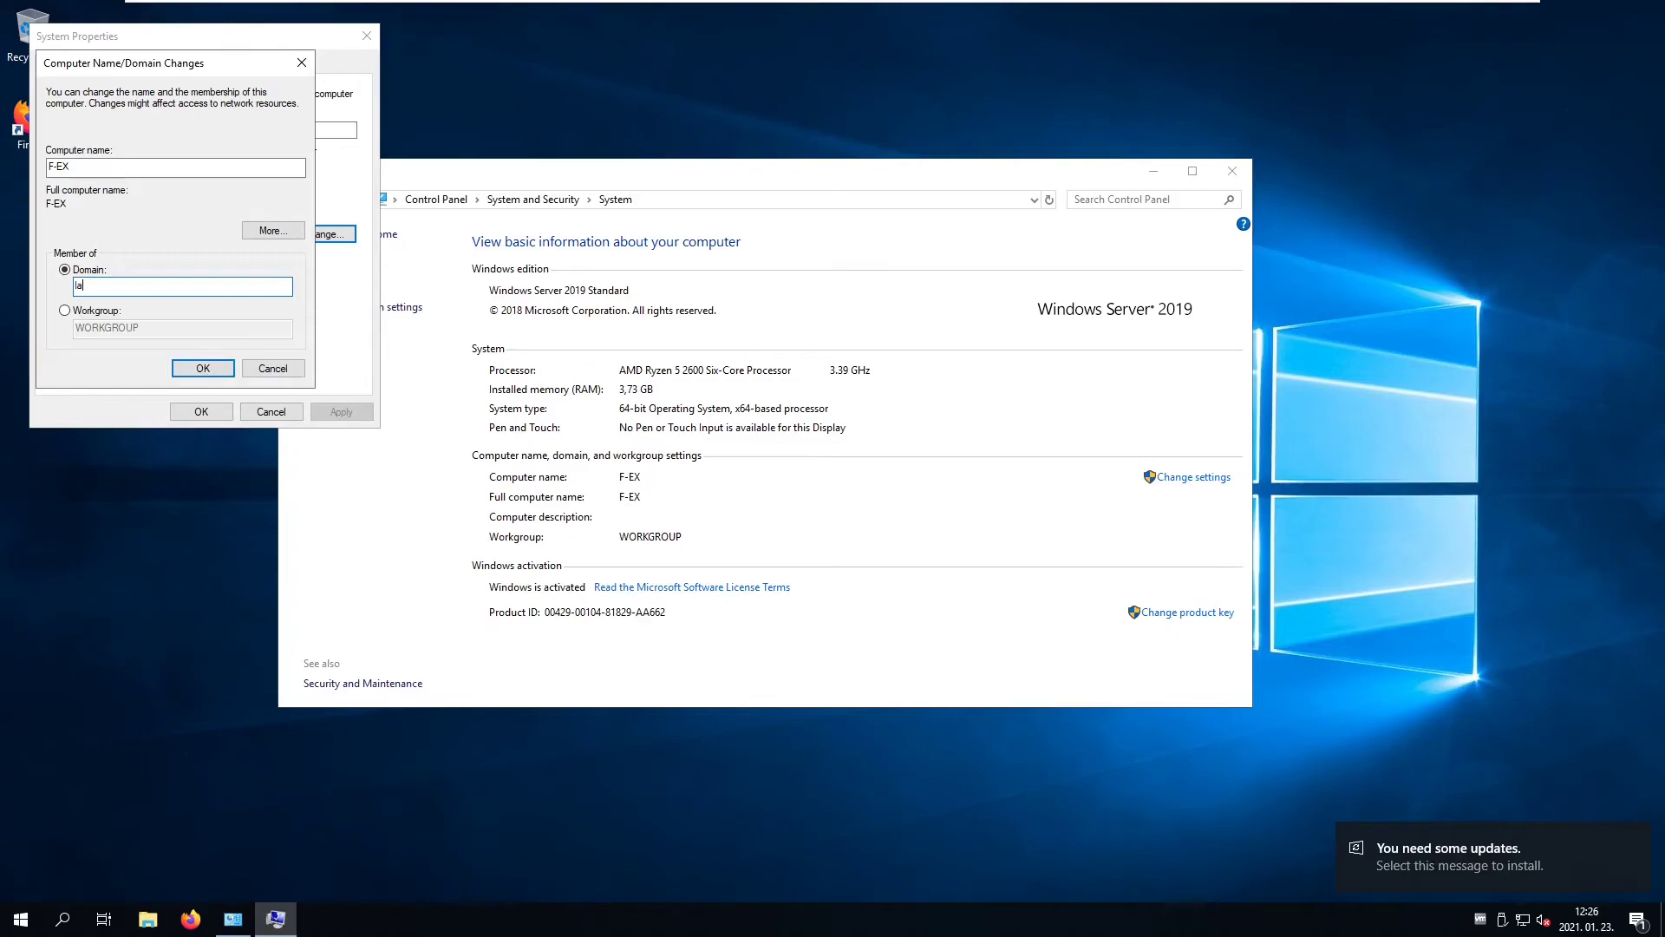
{"action": "type", "text": "b.local"}
{"action": "key", "text": "Return"}
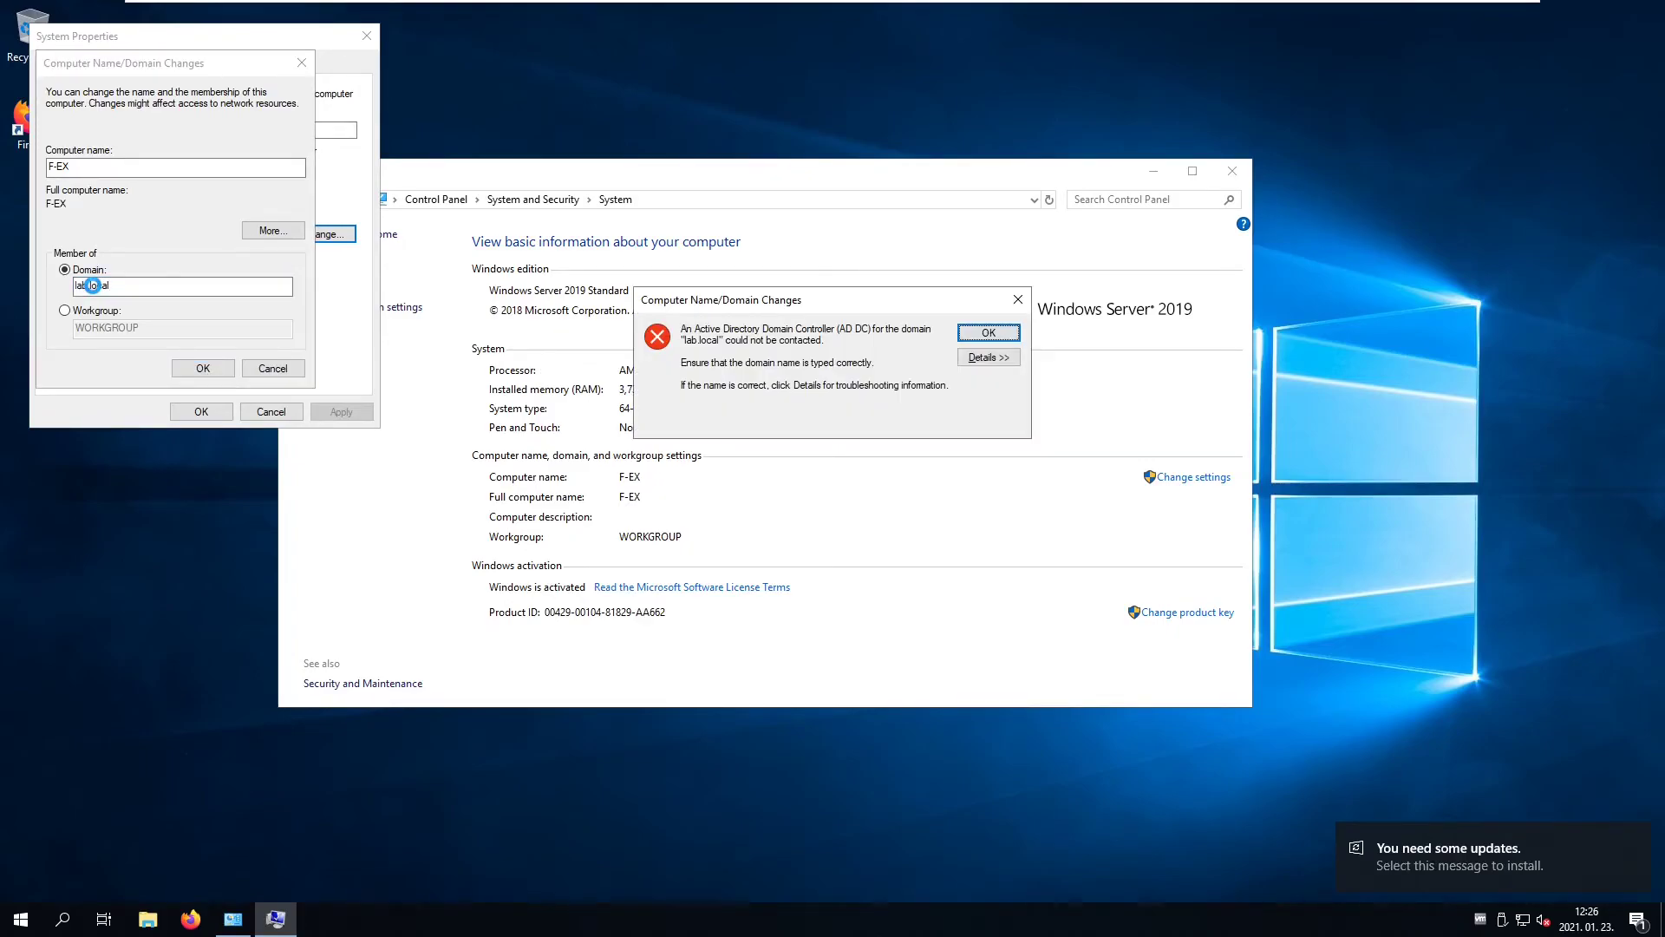
{"action": "left_click", "coordinate": [1019, 299]}
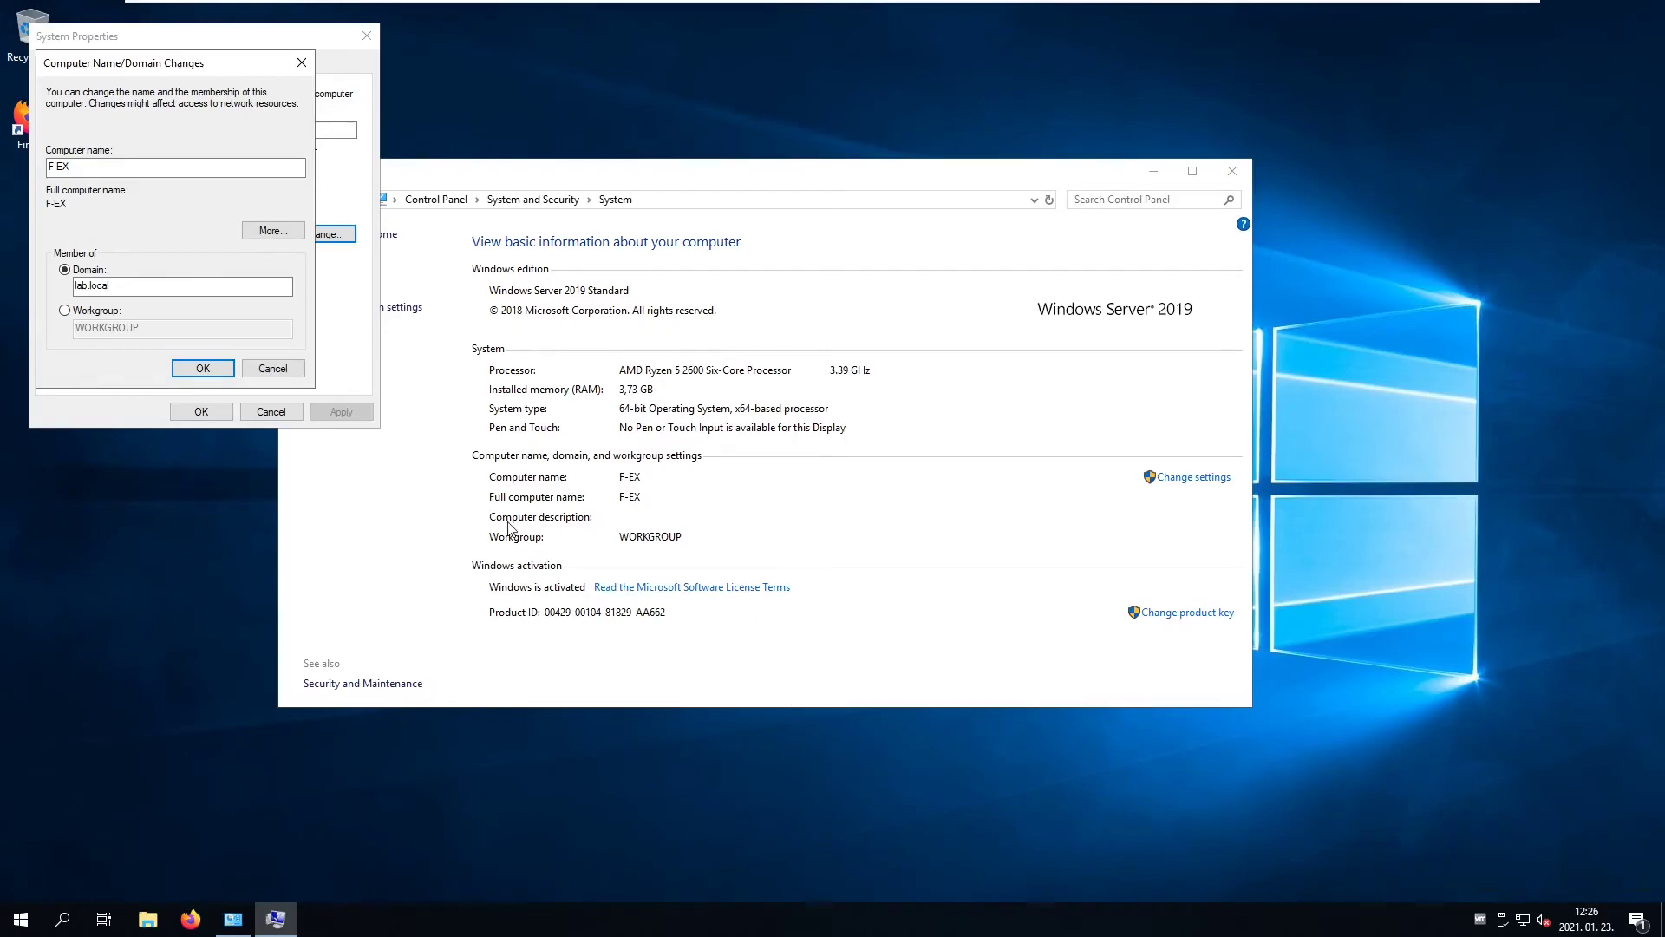
- Navigate from the System window back to Network and Sharing Center
{"action": "right_click", "coordinate": [1524, 920]}
{"action": "left_click", "coordinate": [1256, 829]}
{"action": "left_click", "coordinate": [468, 614]}
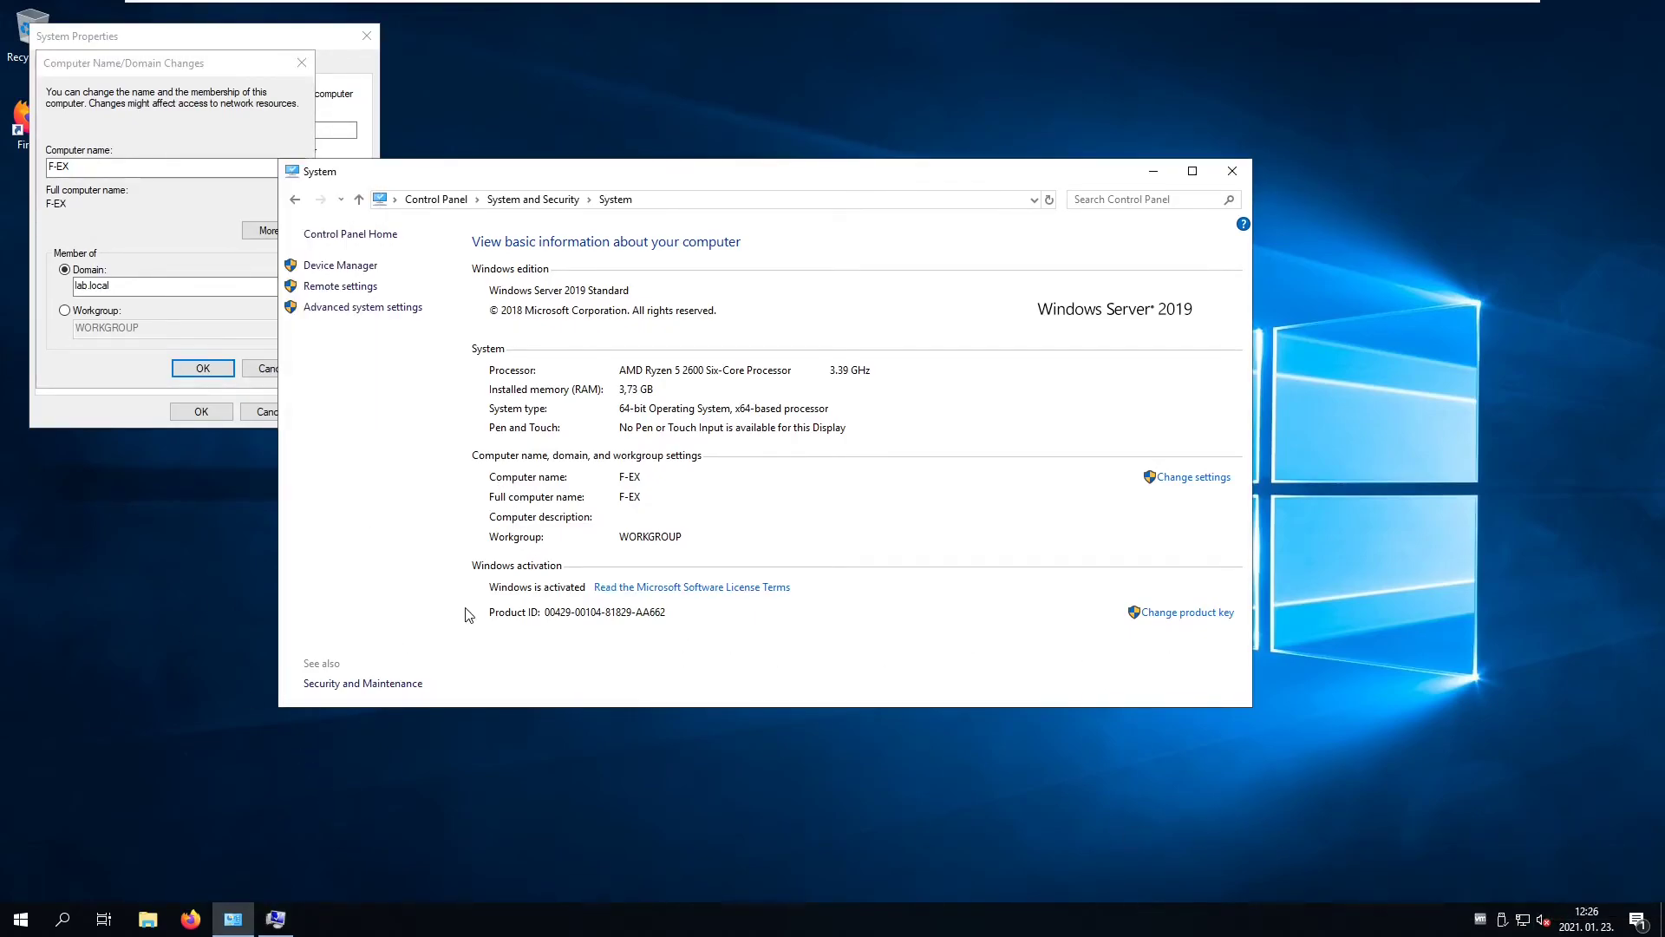
{"action": "left_click", "coordinate": [294, 199]}
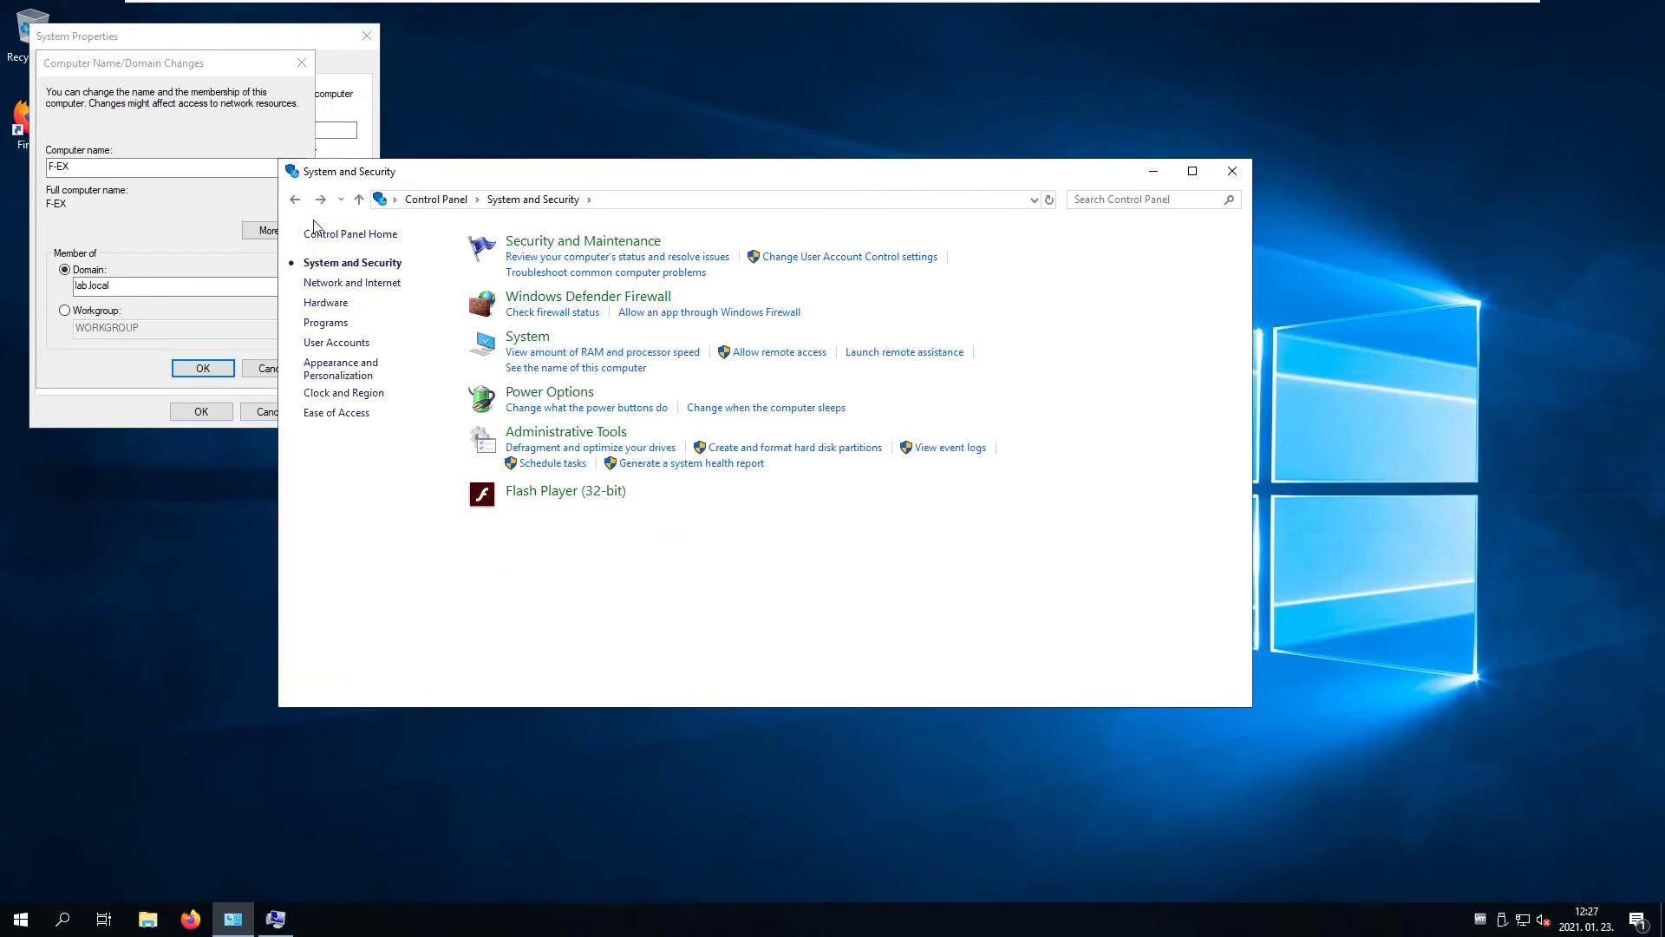
{"action": "left_click", "coordinate": [351, 282]}
{"action": "left_click", "coordinate": [595, 240]}
- Verify Ethernet0's IPv4 DNS lists 192.168.31.147 and 8.8.8.8, then close the adapter dialogs
{"action": "left_click", "coordinate": [846, 301]}
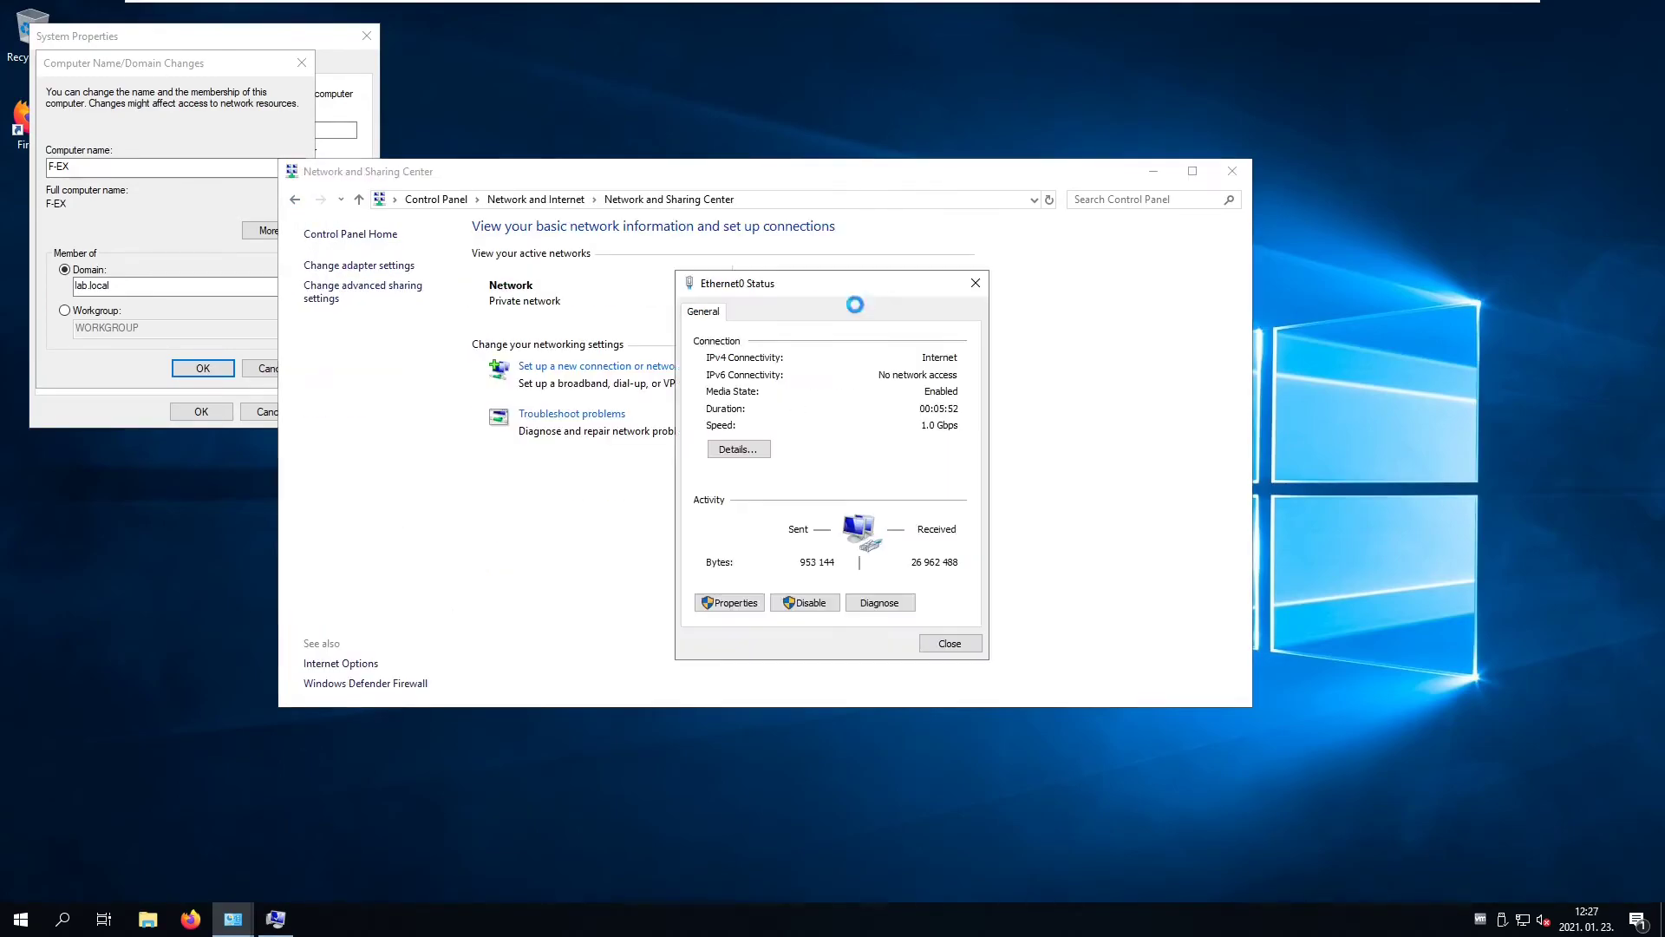
{"action": "left_click", "coordinate": [726, 600]}
{"action": "left_click", "coordinate": [880, 484]}
{"action": "double_click", "coordinate": [880, 484]}
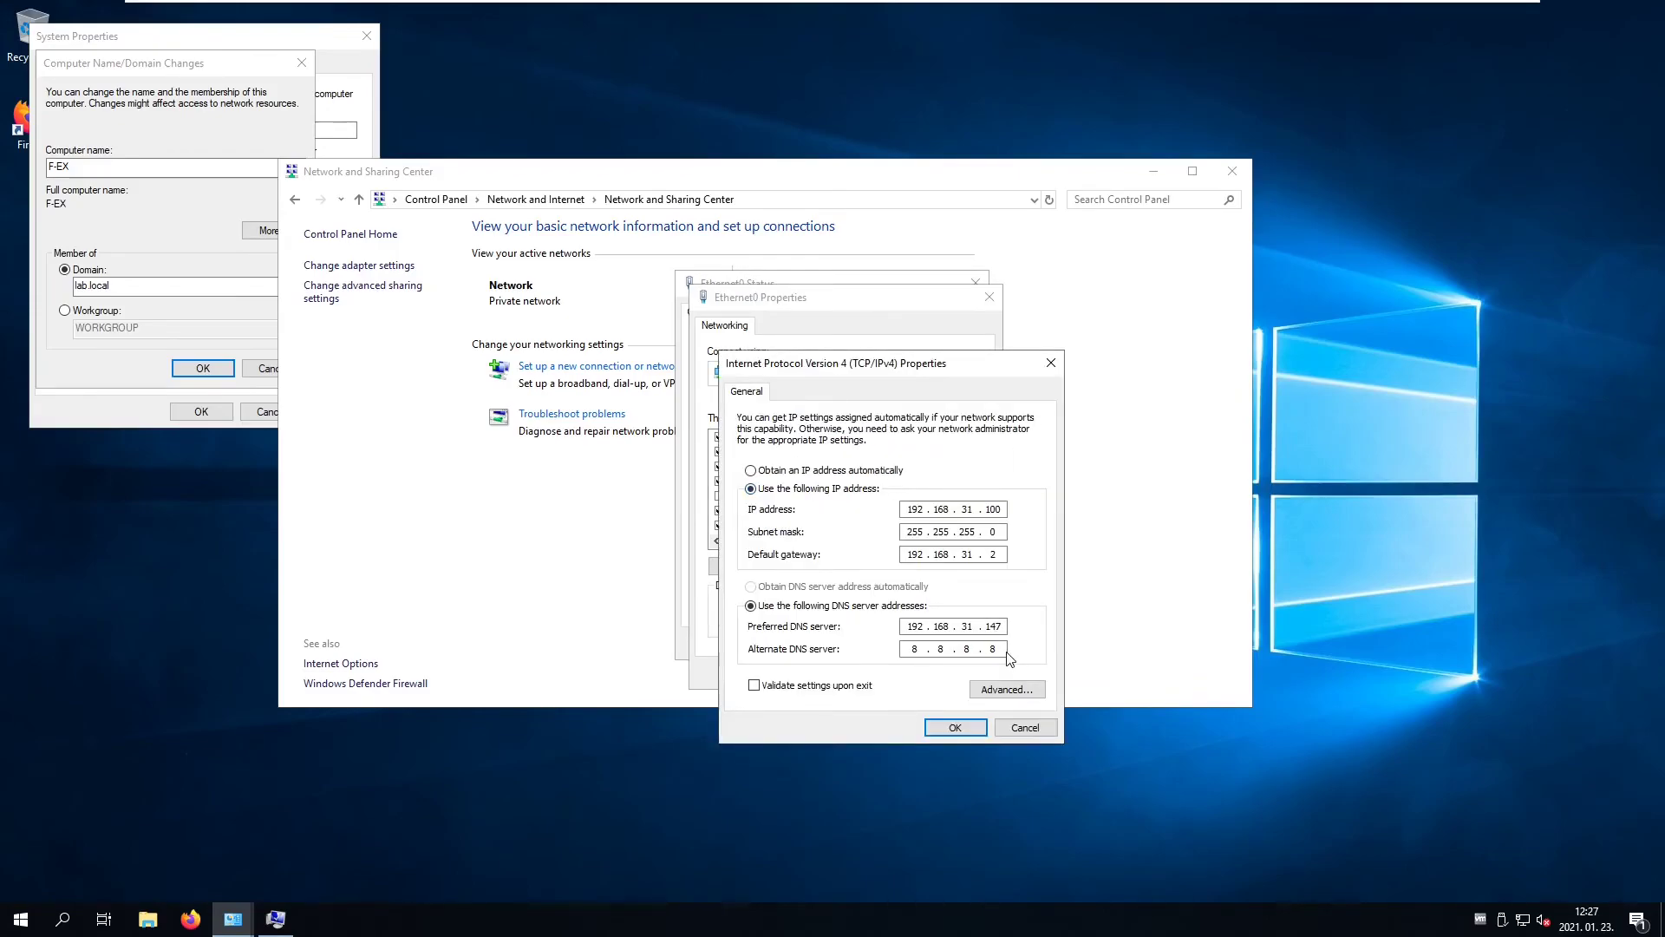
{"action": "left_click", "coordinate": [997, 727]}
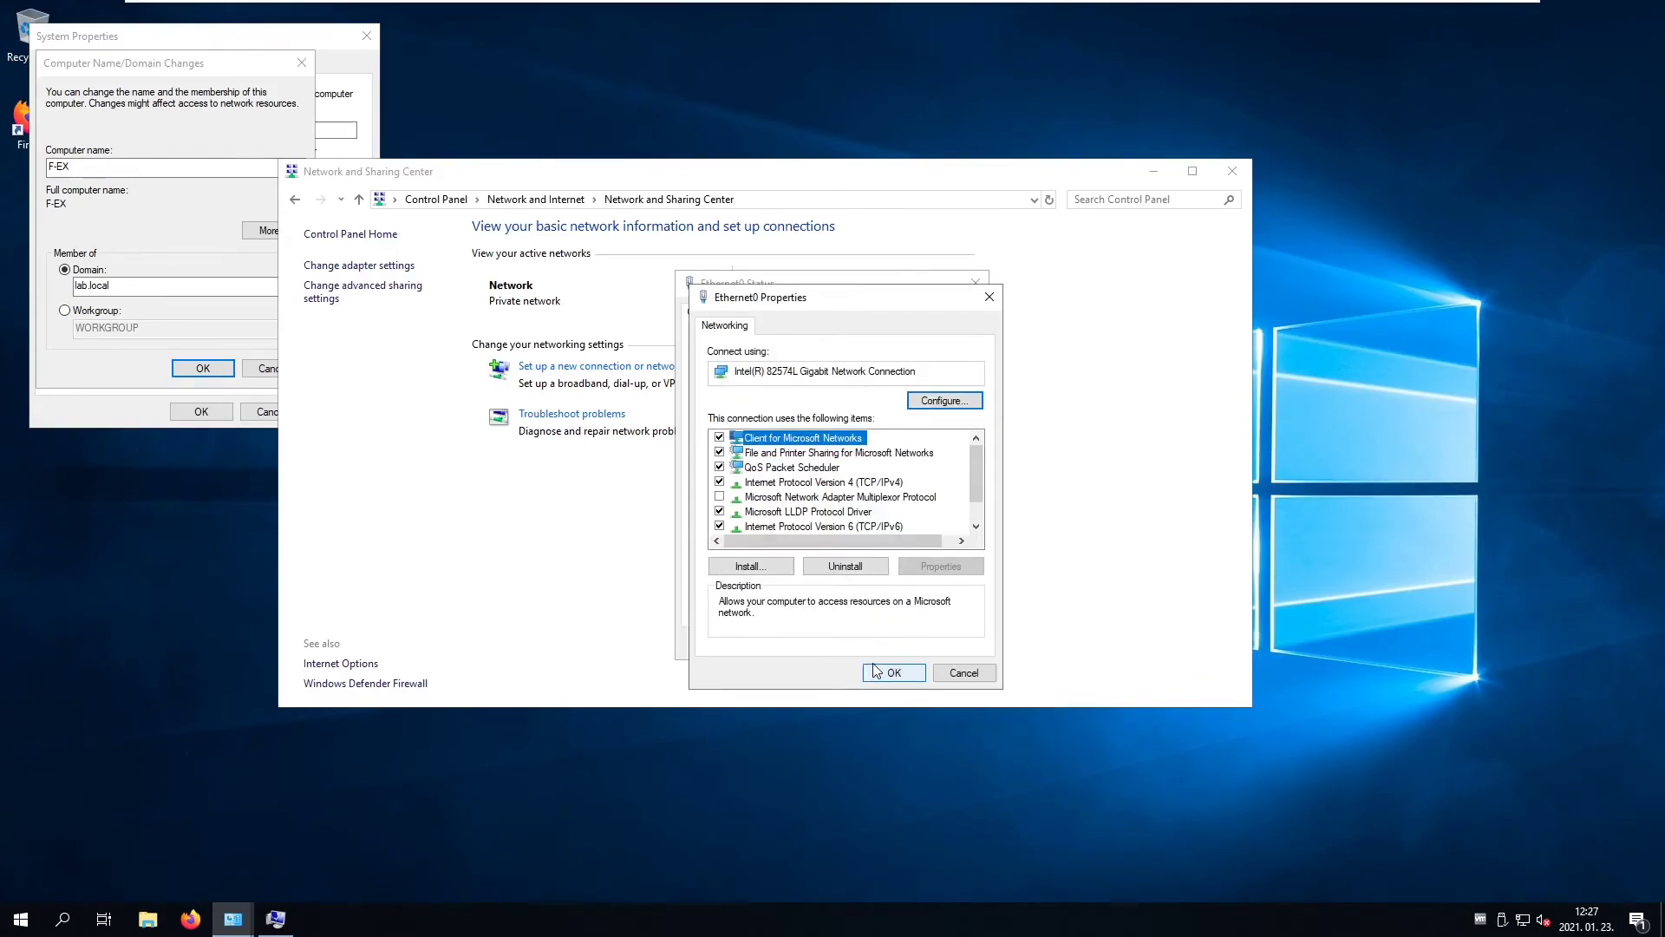
{"action": "left_click", "coordinate": [965, 674]}
{"action": "left_click", "coordinate": [954, 644]}
{"action": "left_click", "coordinate": [246, 410]}
- Resubmit the lab.local domain join, authenticating as Administrator with the account password
{"action": "left_click", "coordinate": [202, 368]}
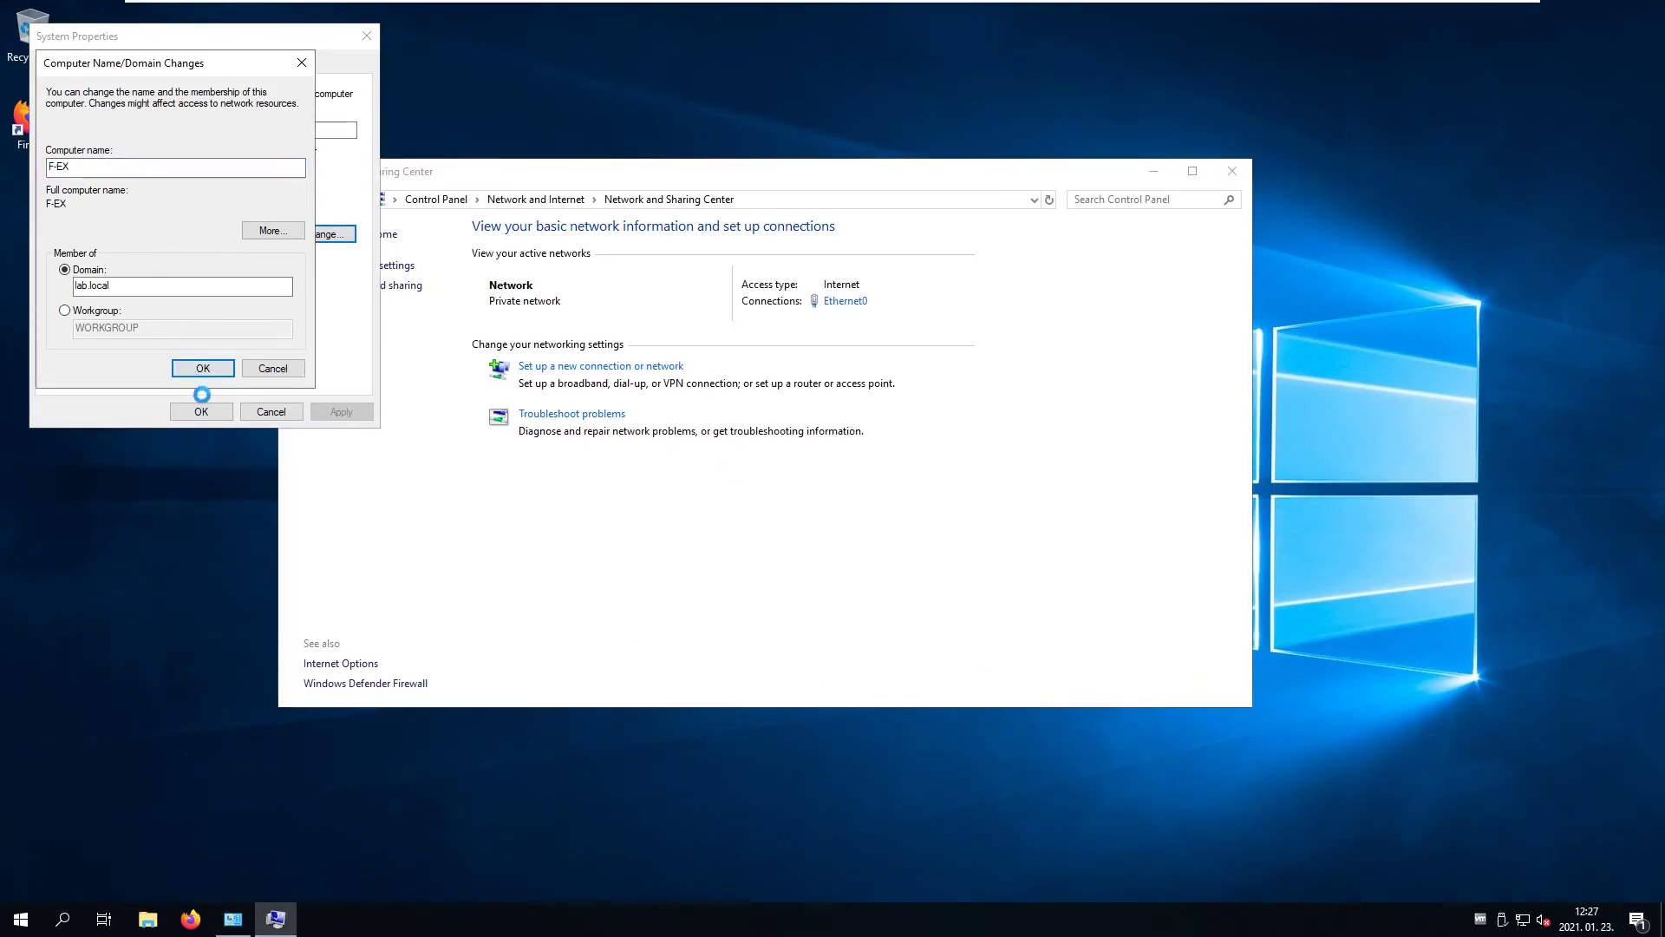
{"action": "type", "text": "Administrator"}
{"action": "key", "text": "Tab"}
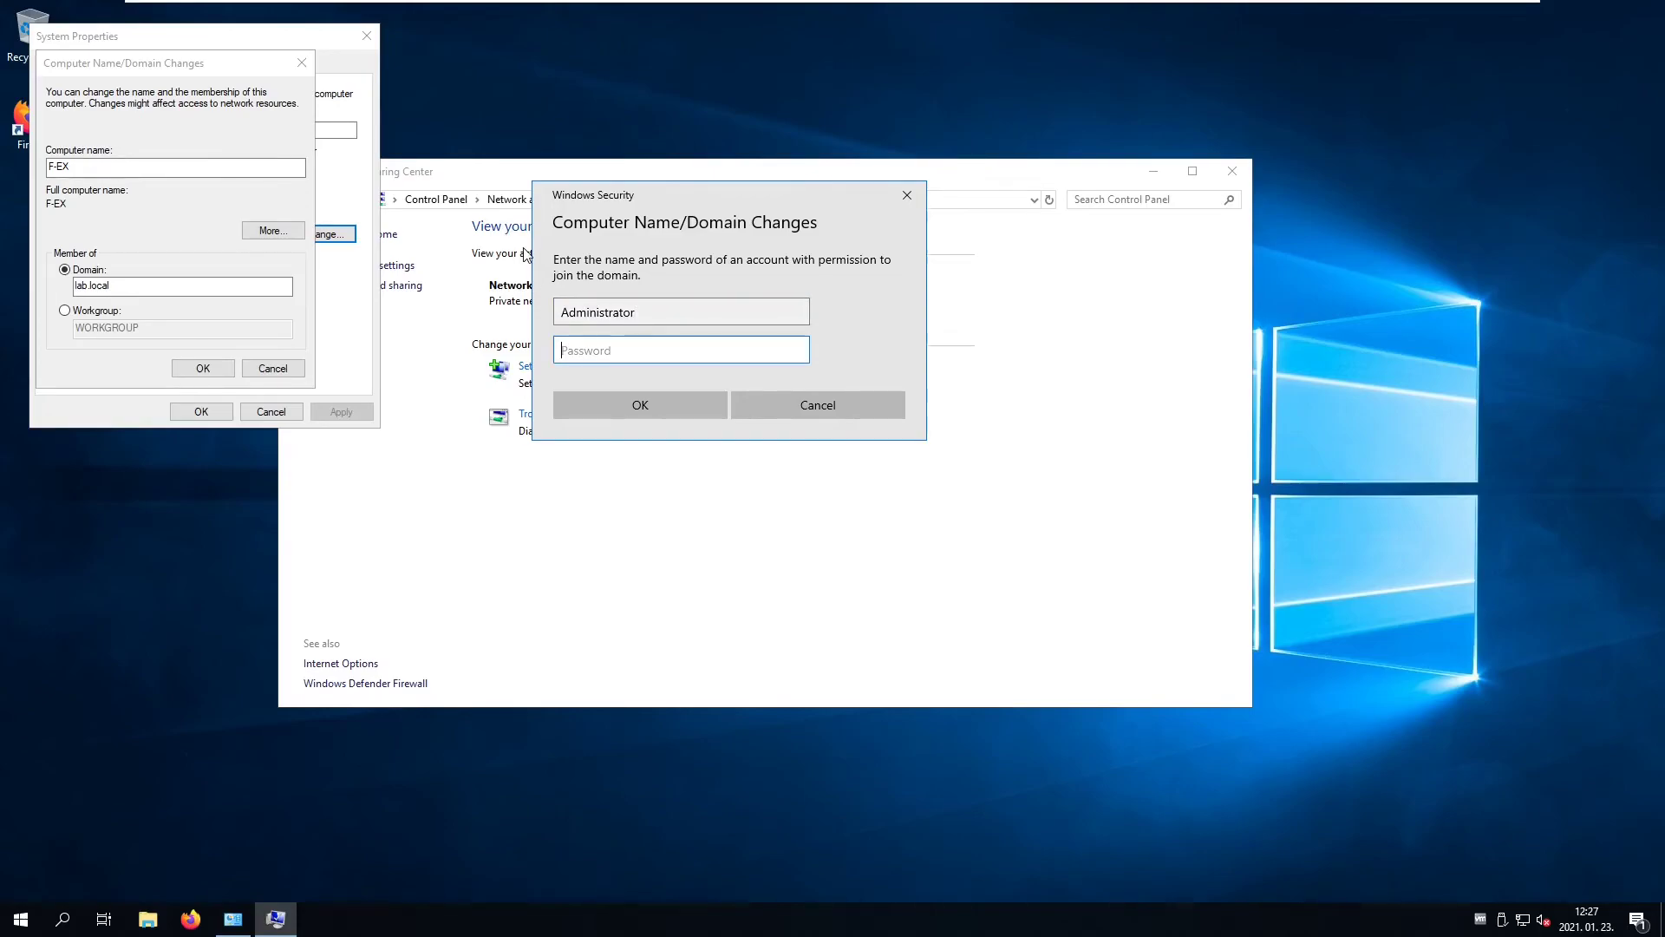
{"action": "type", "text": "P"}
{"action": "key", "text": "BackSpace"}
{"action": "type", "text": "P"}
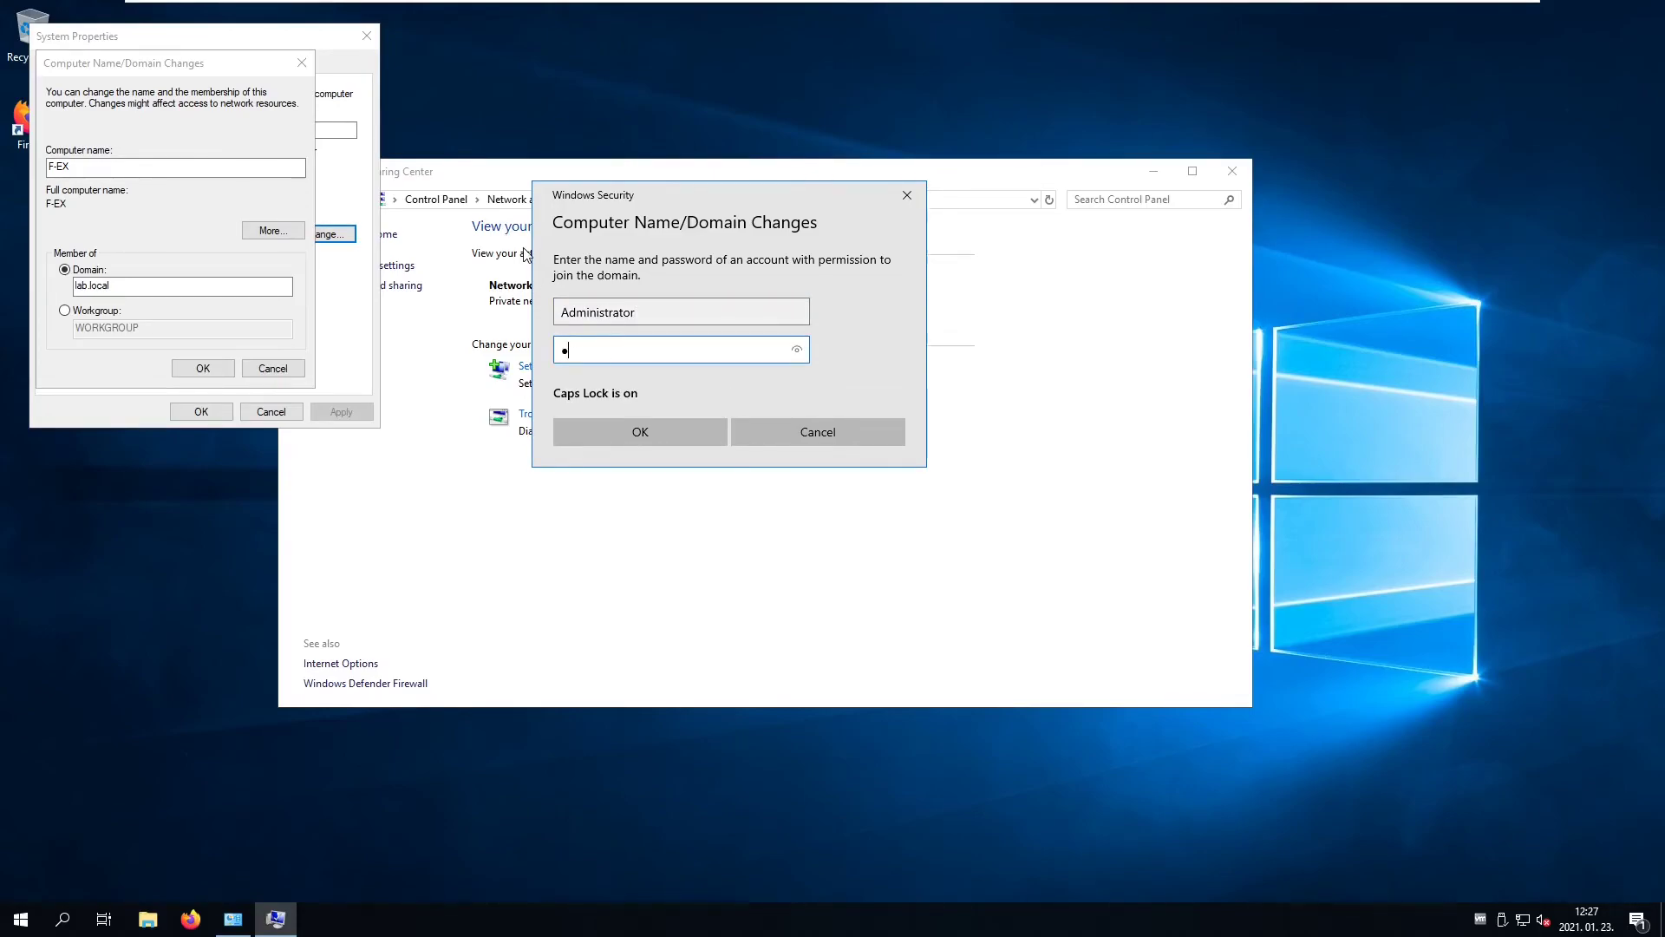
{"action": "key", "text": "Caps_Lock"}
{"action": "type", "text": "assw0rd"}
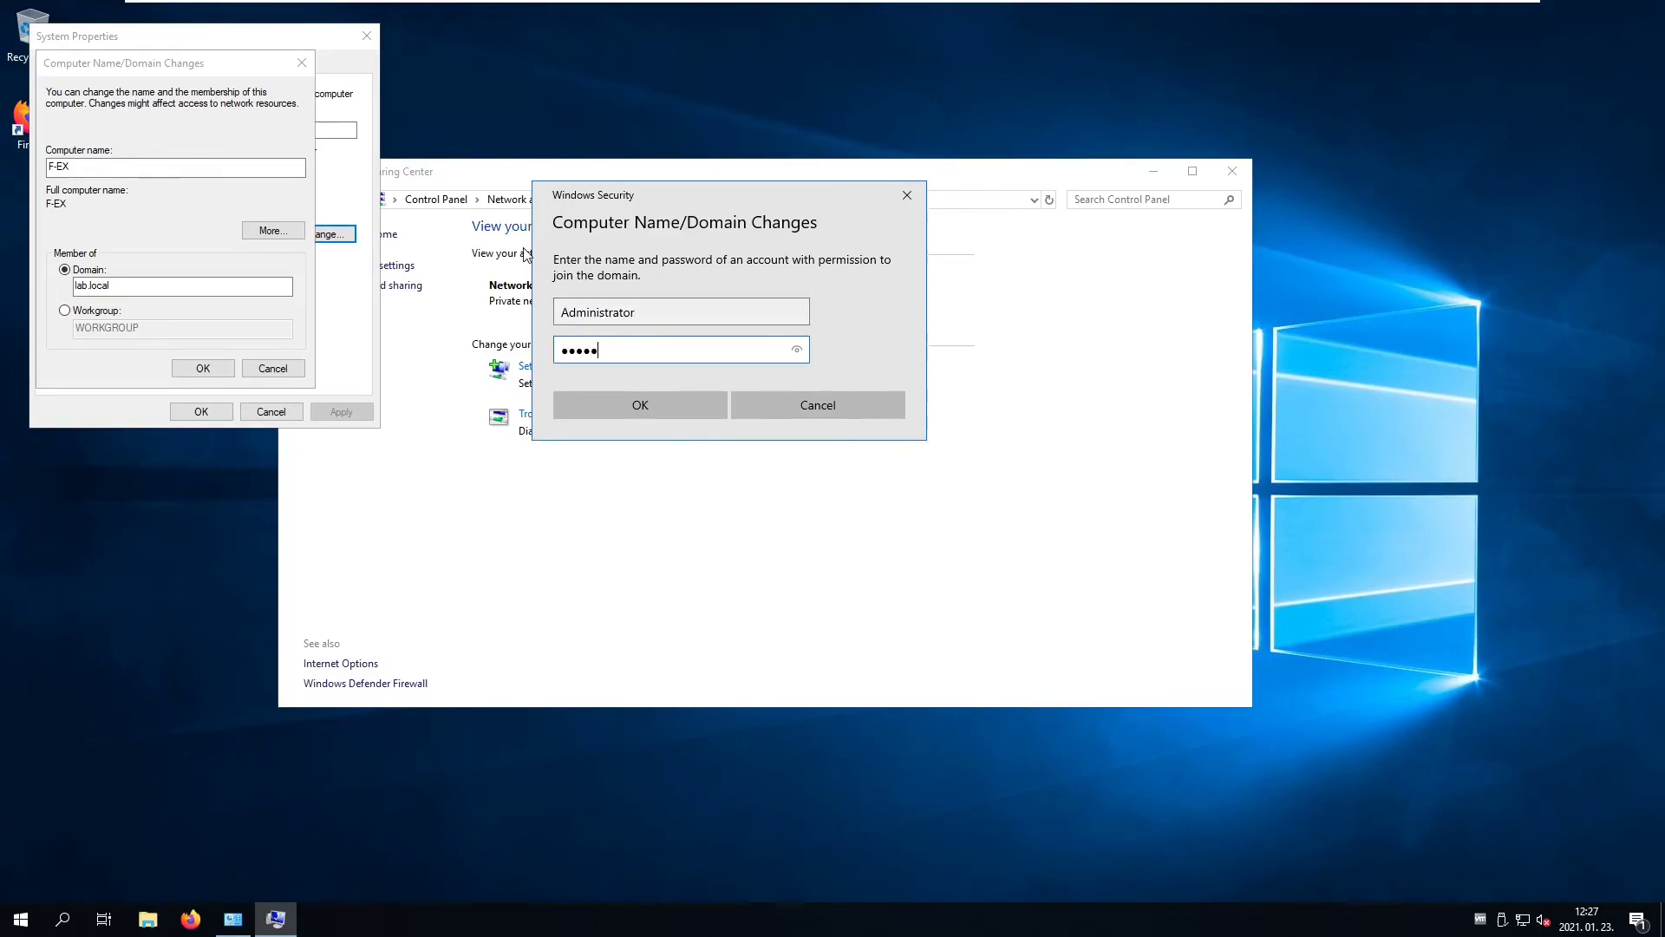
{"action": "left_click", "coordinate": [660, 408]}
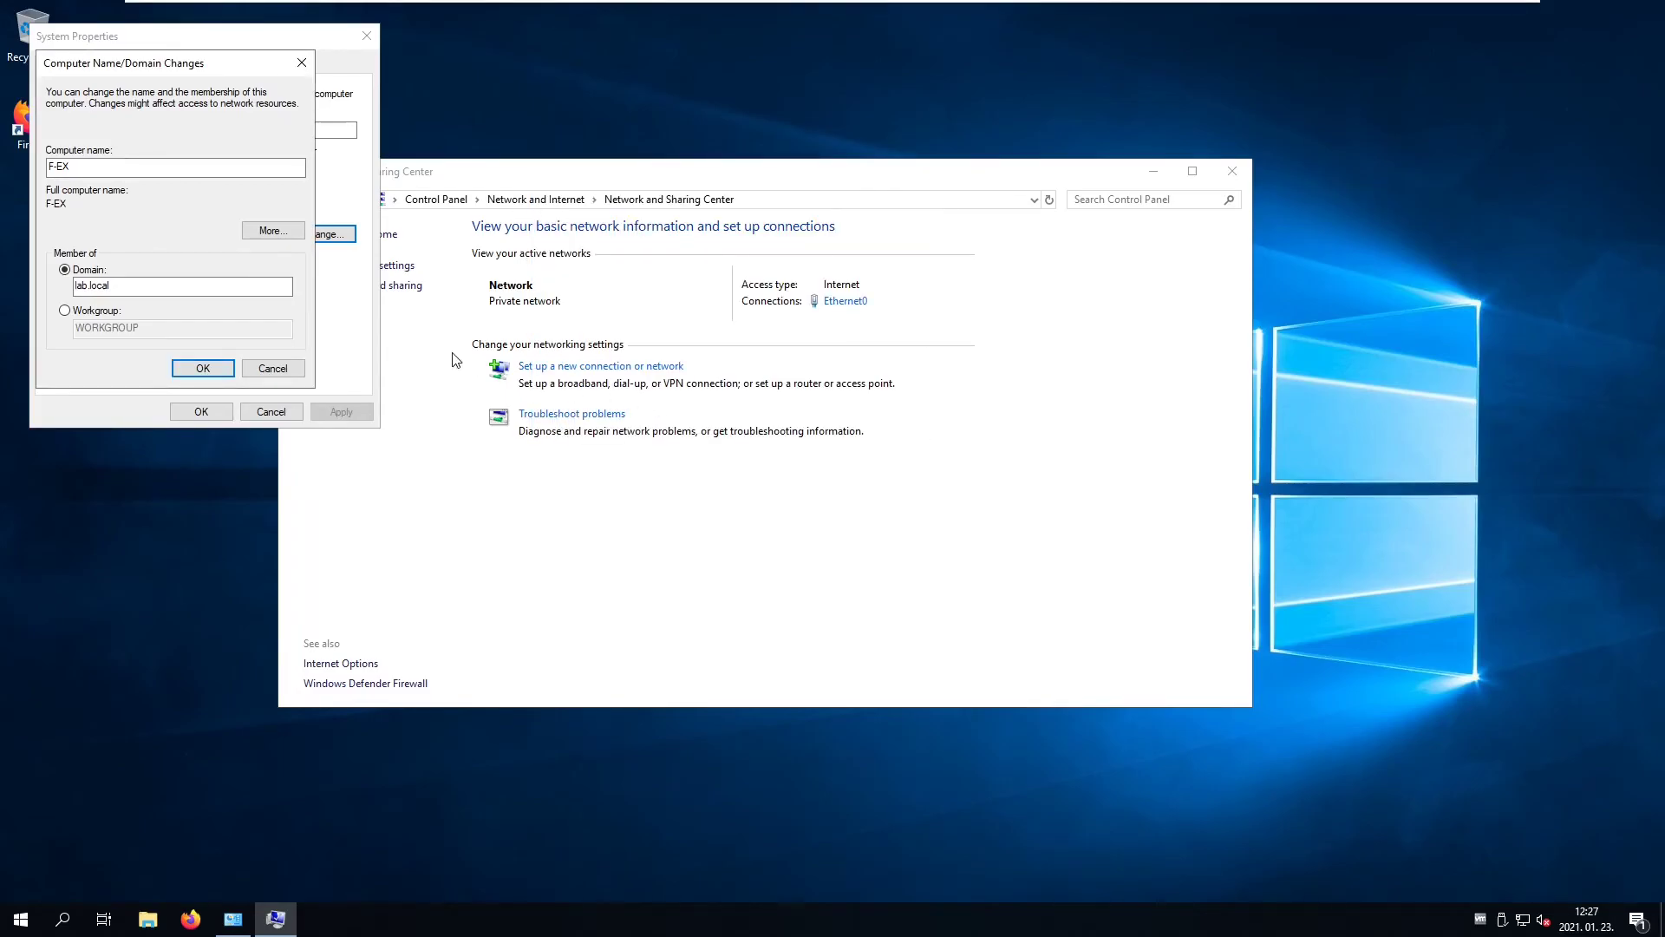
- Acknowledge the restart notice, close System Properties, and restart the server immediately
{"action": "left_click", "coordinate": [908, 521]}
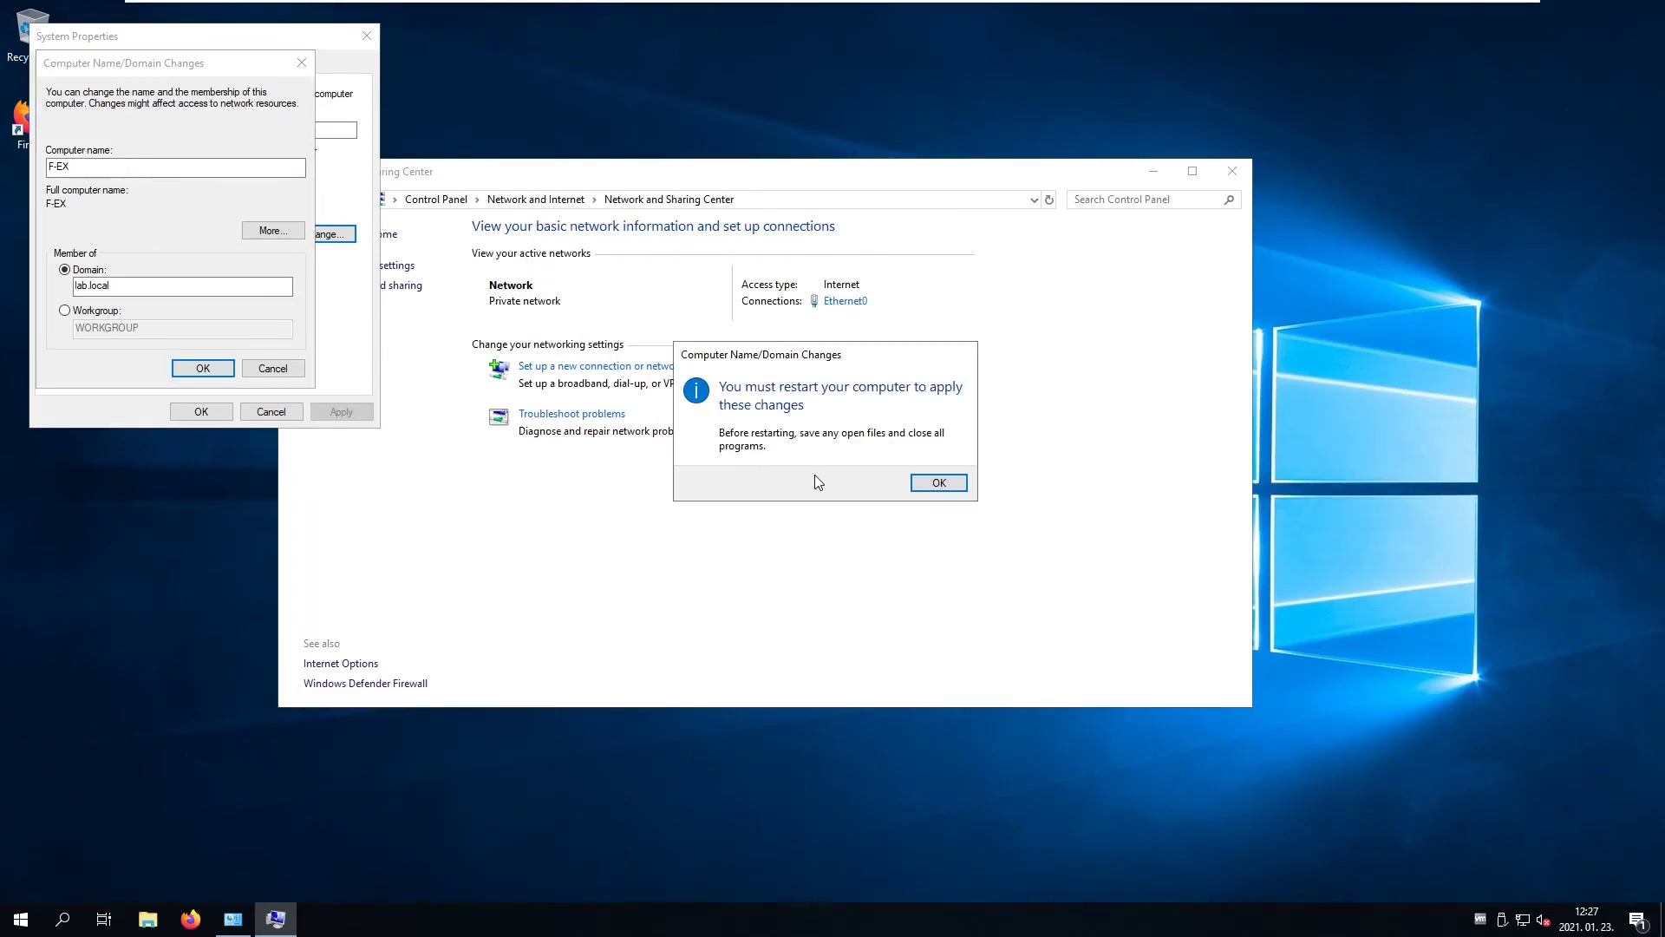
{"action": "key", "text": "Return"}
{"action": "key", "text": "Return"}
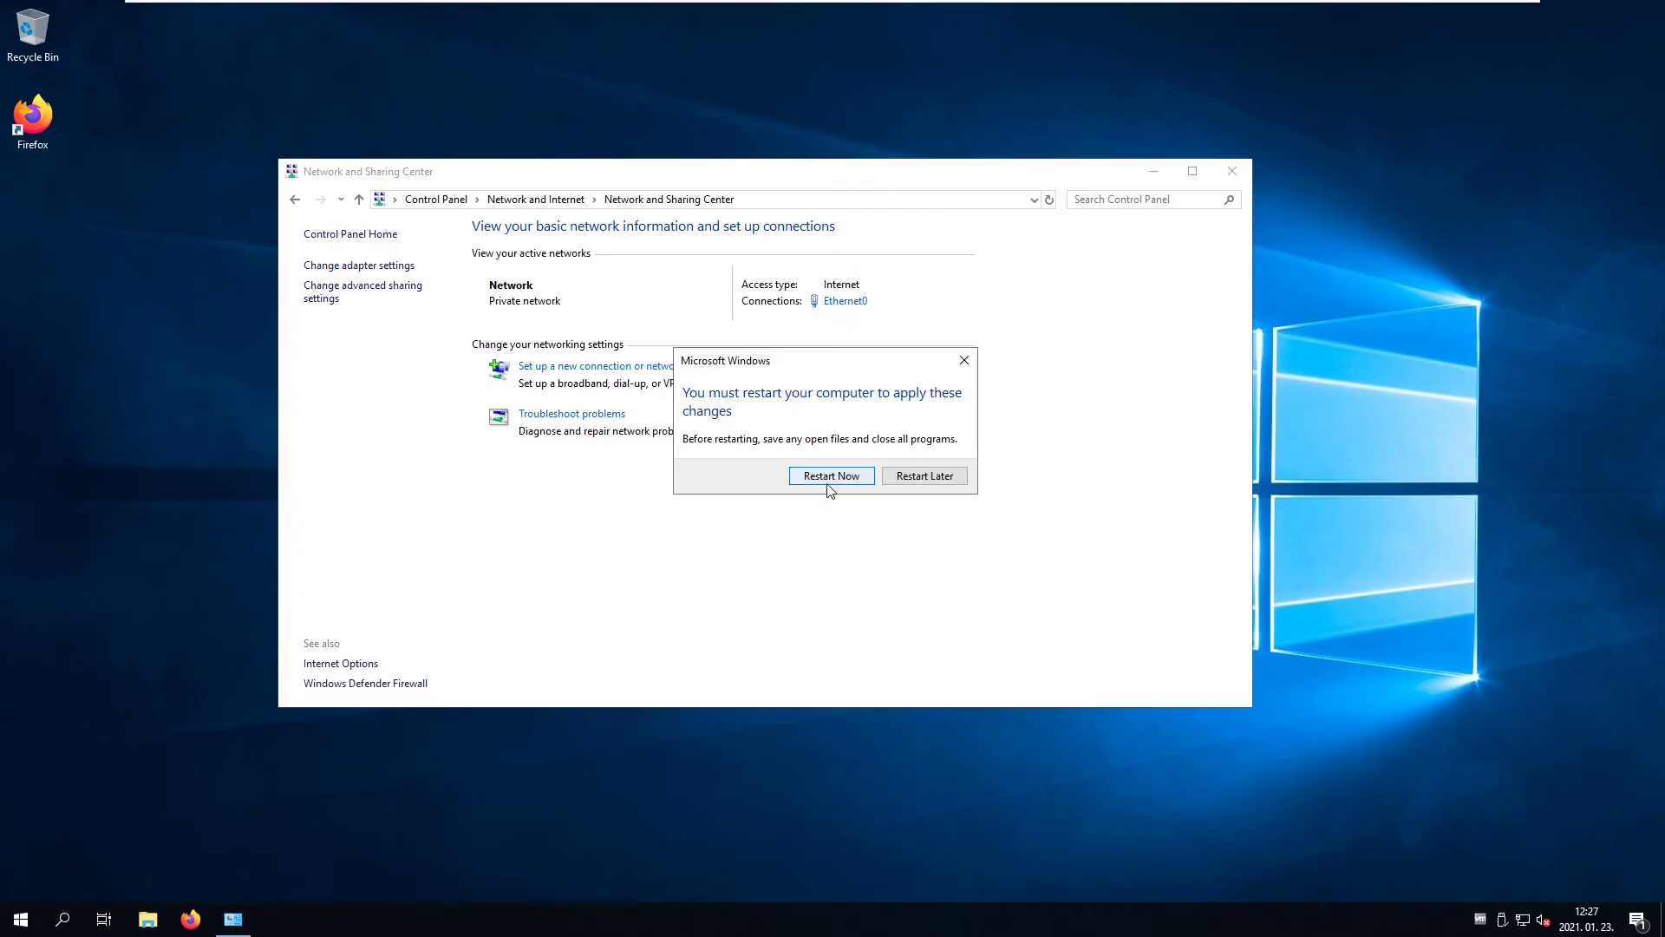
{"action": "left_click", "coordinate": [830, 479]}
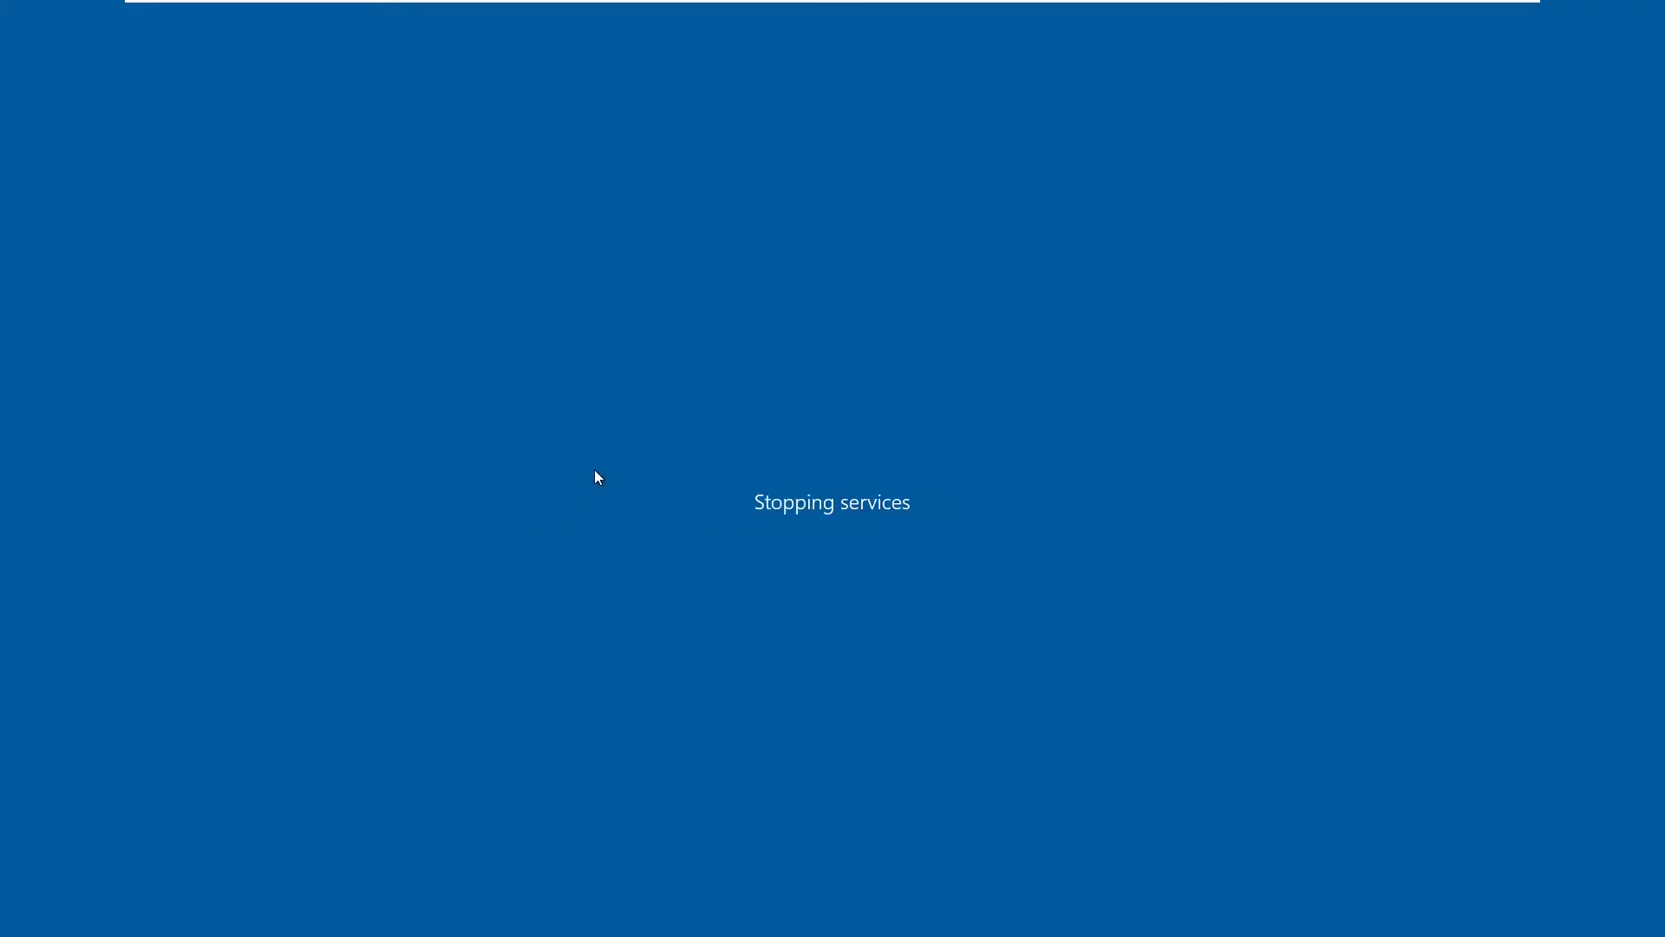